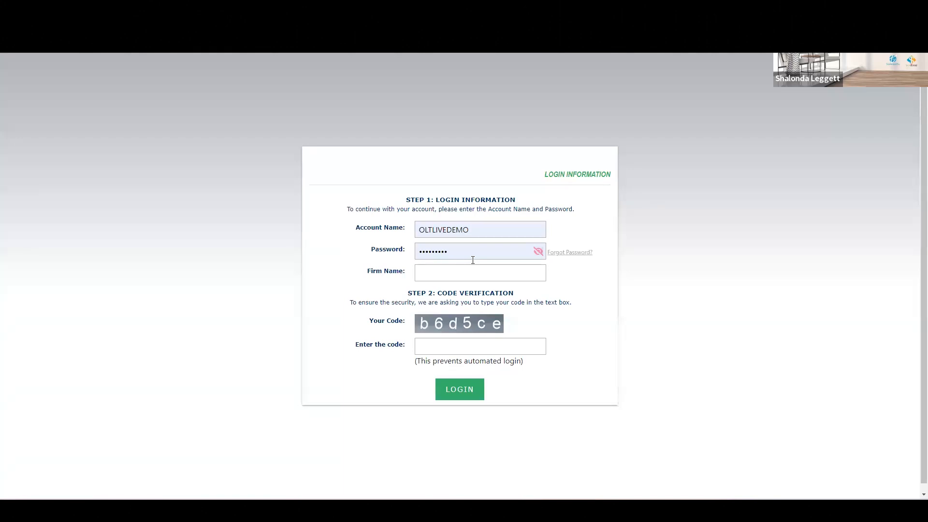
Step: Enter OLT LIVE DEMO as the firm name on the login form
click(465, 273)
text(OLT )
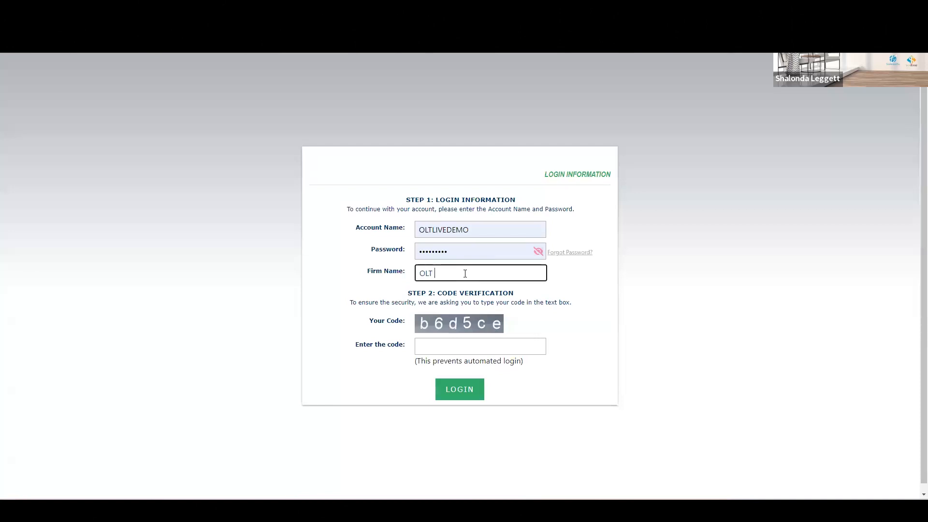
text(LIVE DEMO)
Step: Enter the displayed verification code and log in
key(Tab)
text(b6d)
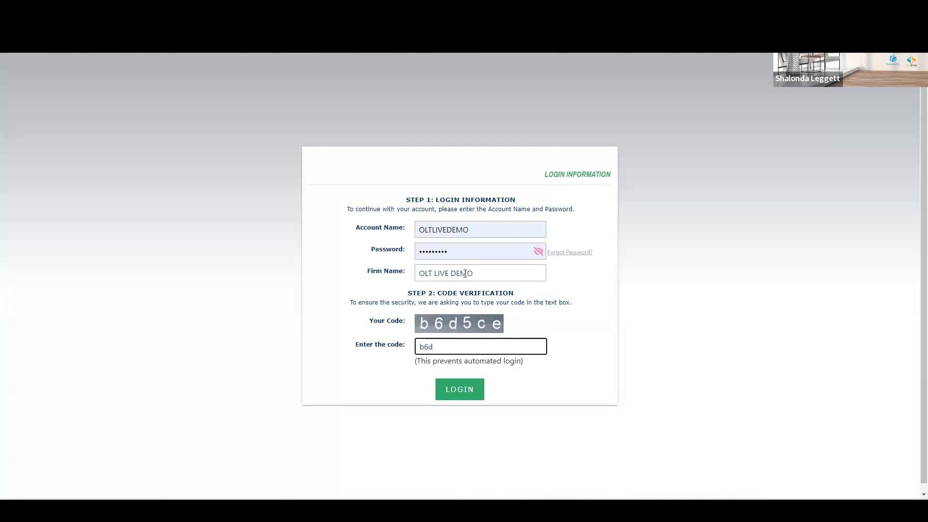
text(5ce)
click(465, 394)
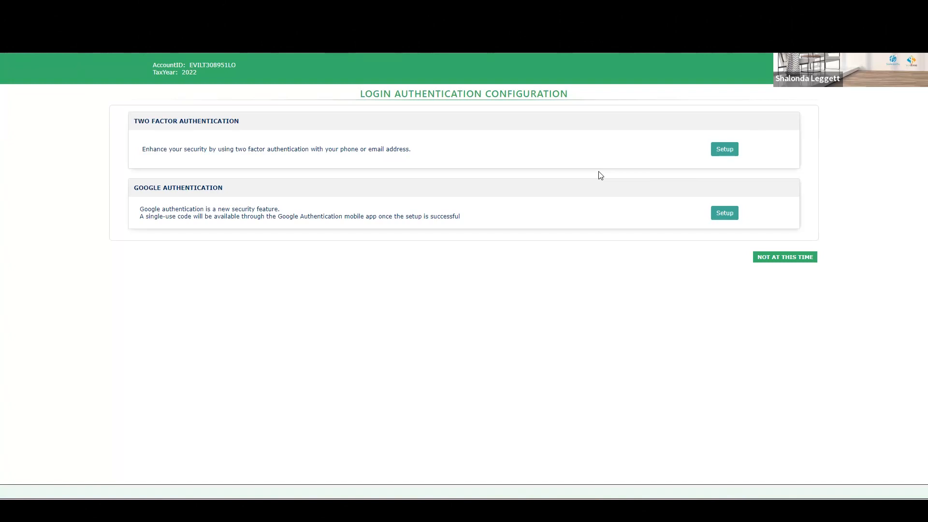
Step: Skip the login authentication setup and verify with the account's security PIN
click(784, 264)
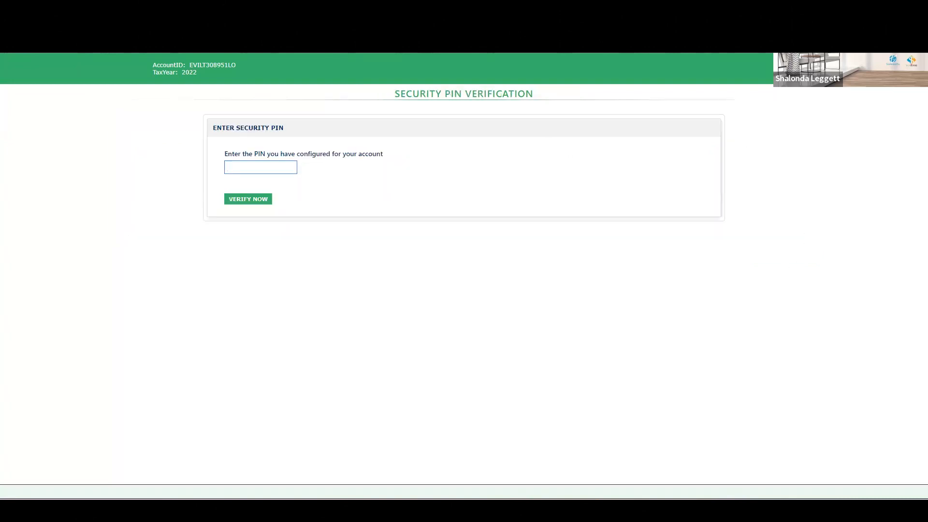
text(••••)
click(250, 199)
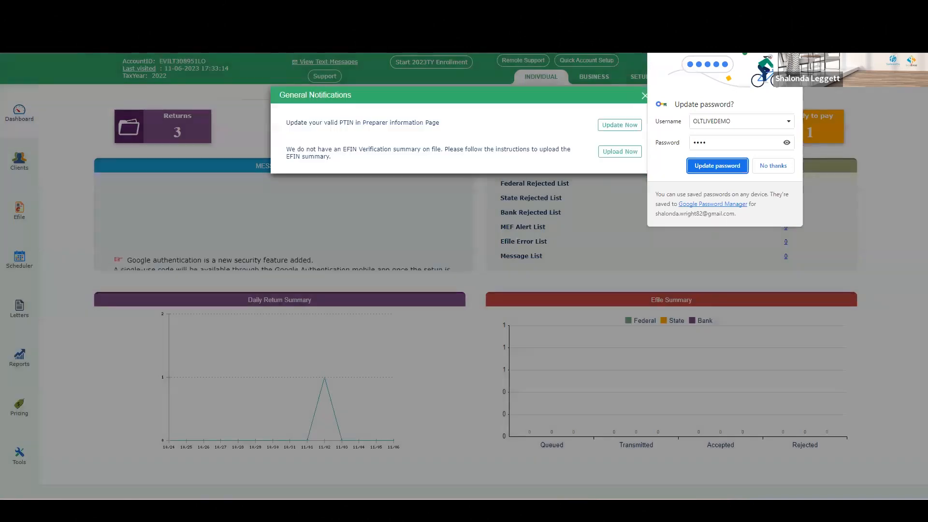
Step: Decline the browser's password update and close the general notifications
click(773, 166)
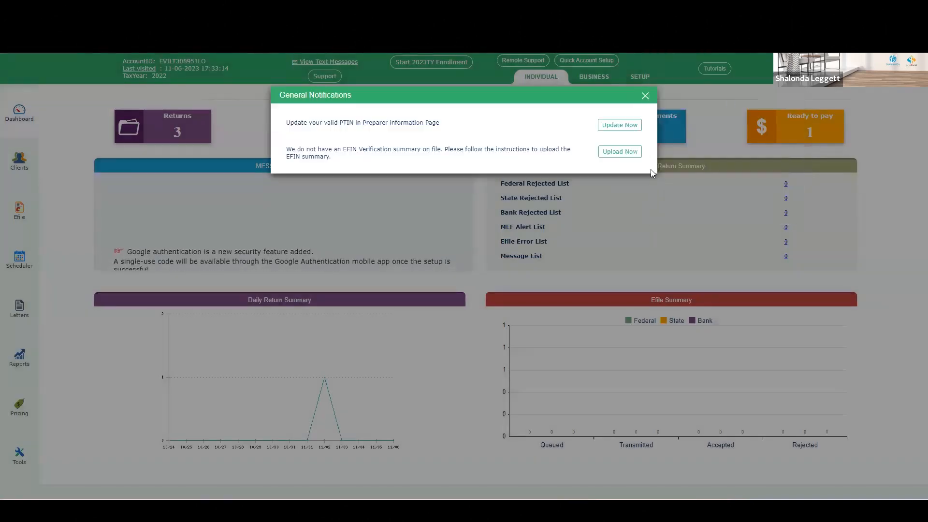
click(644, 96)
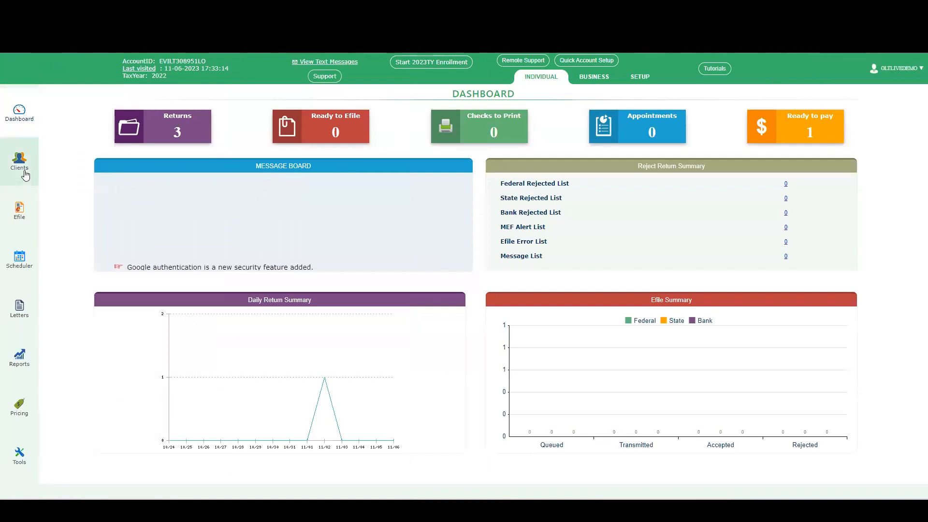
Step: Open the Clients section to view the list of returns
click(184, 132)
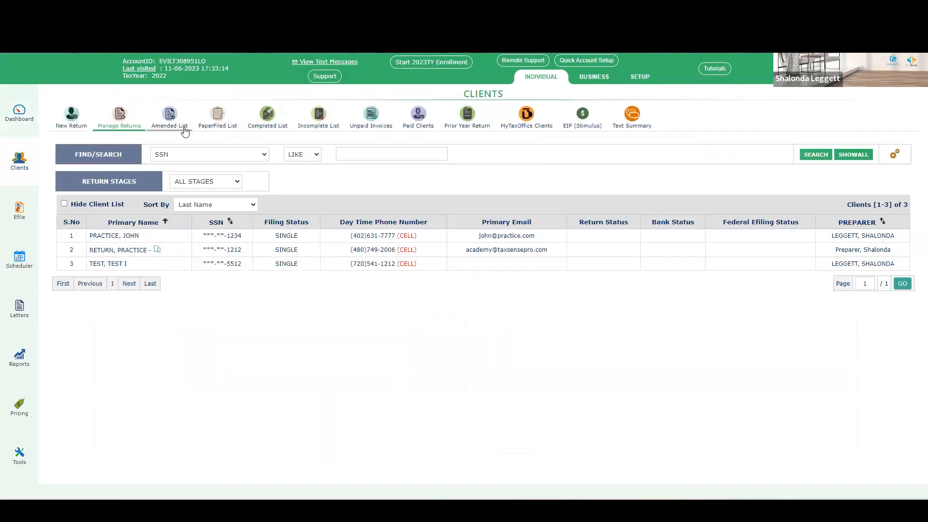
click(18, 112)
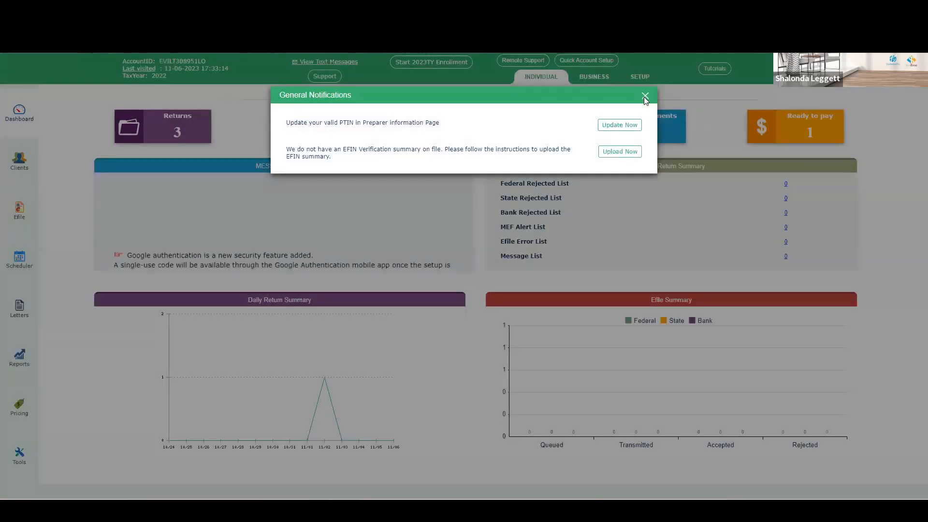
click(644, 97)
click(17, 166)
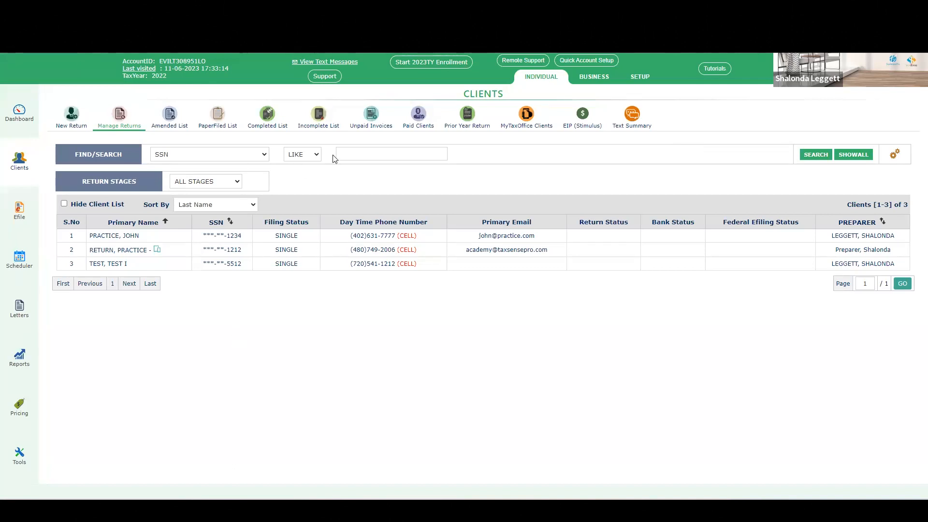
Step: Set the client search filter to PREPARER and choose the preparer from the list
click(264, 154)
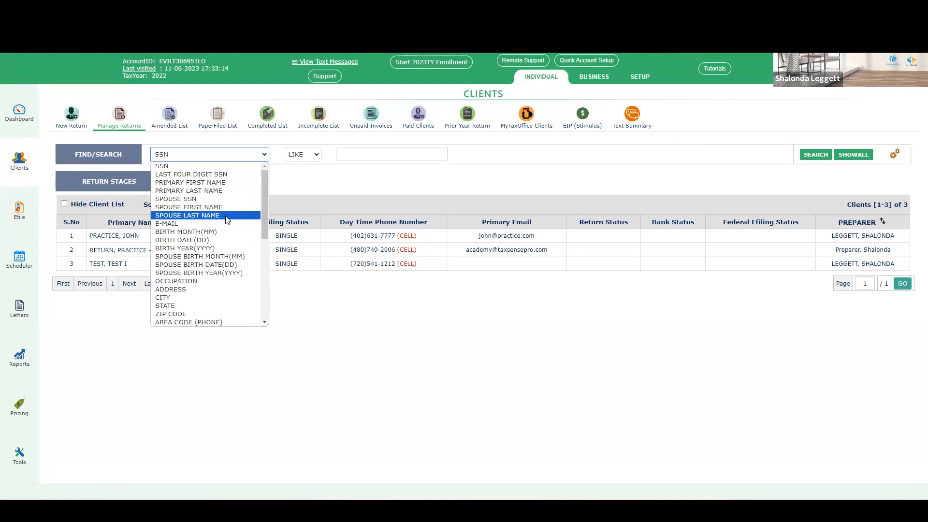
scroll(227, 220, down, 4)
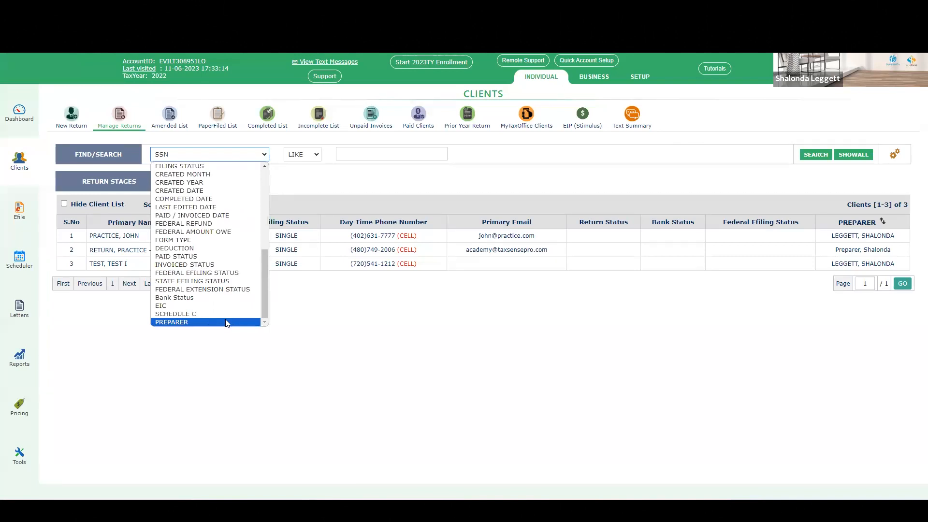
click(198, 323)
click(360, 155)
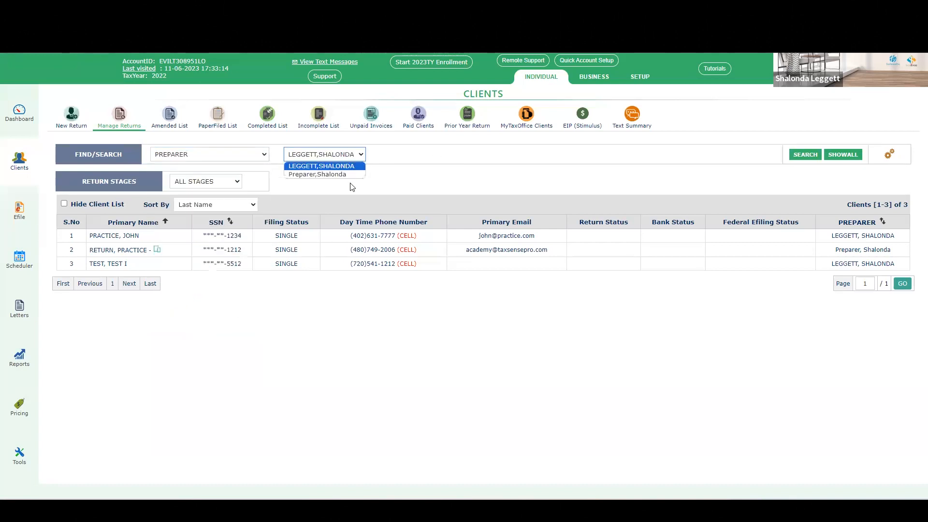
click(350, 152)
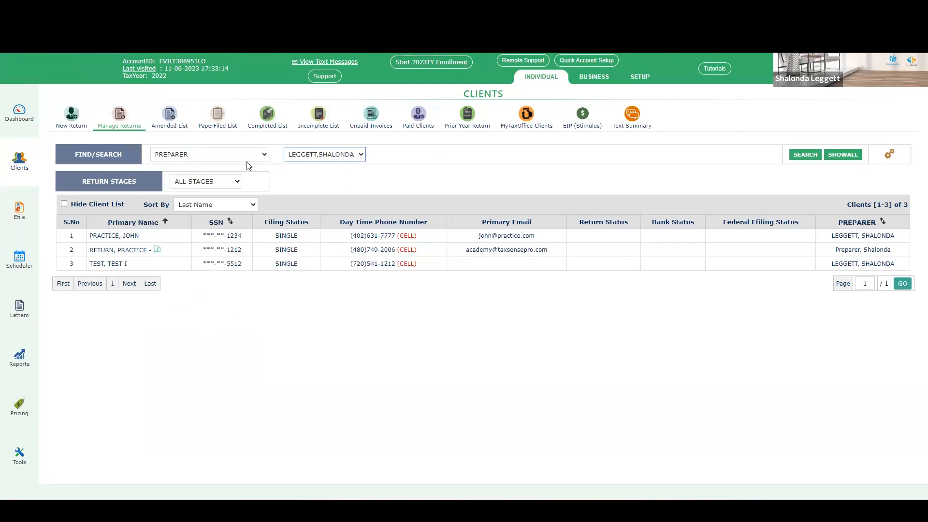
click(264, 155)
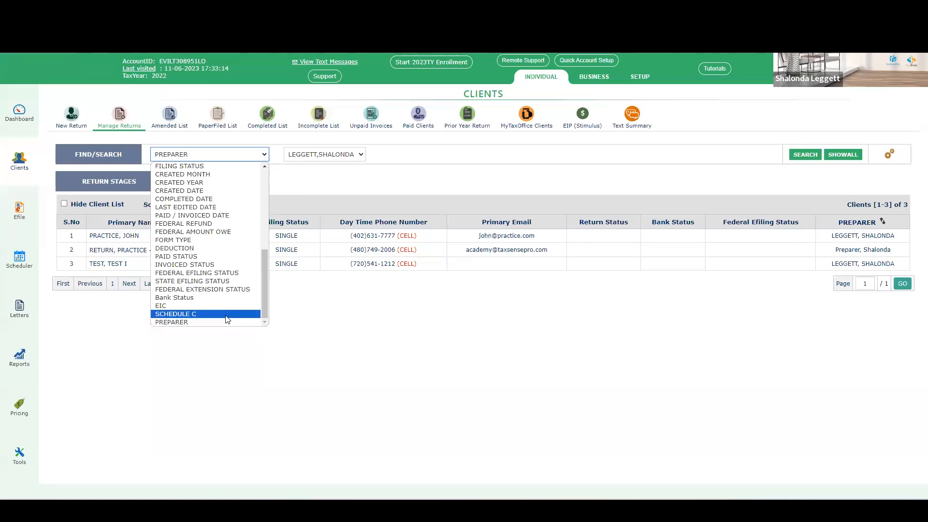
scroll(227, 317, up, 5)
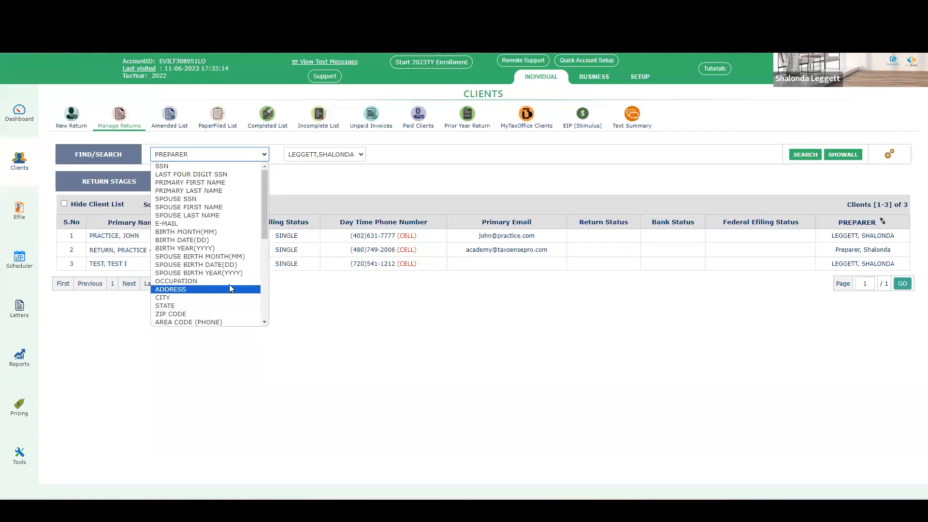
click(432, 180)
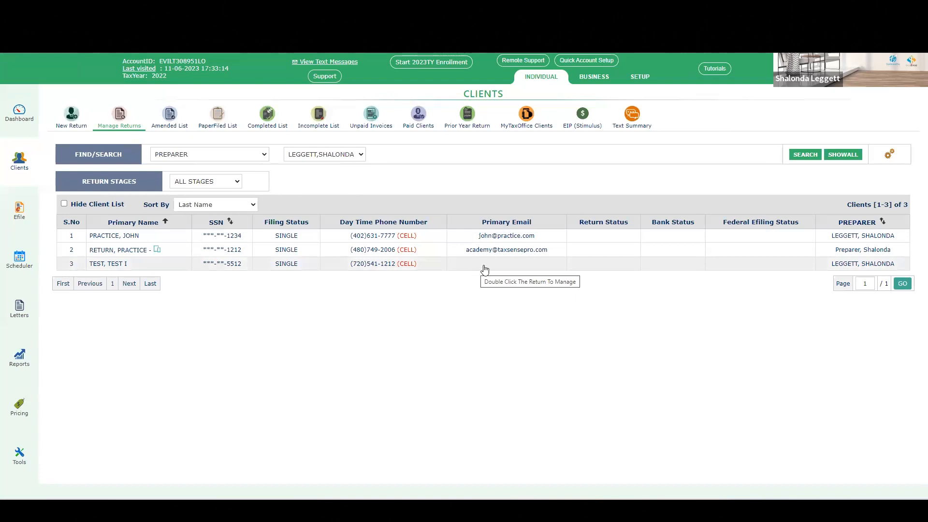
Step: Start a new Form 1040 return, enter the taxpayer's SSN in both fields, and save and continue
click(61, 127)
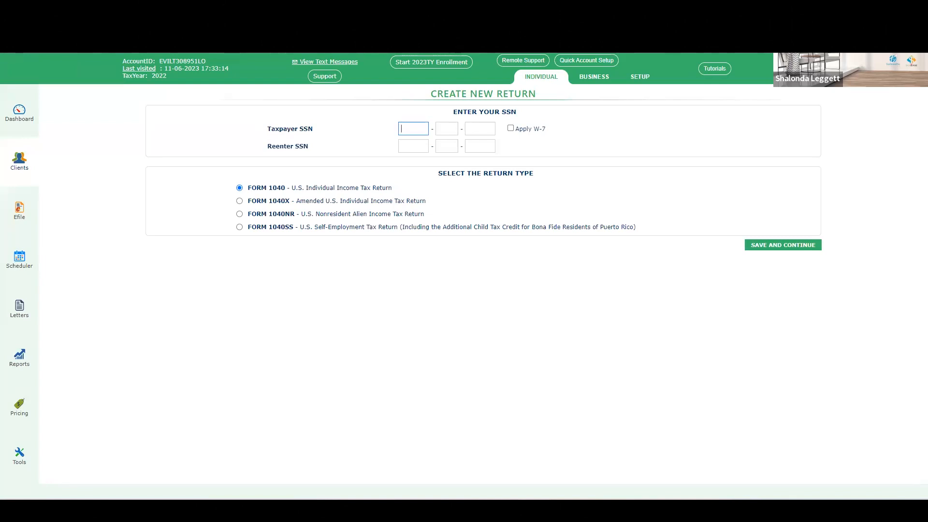
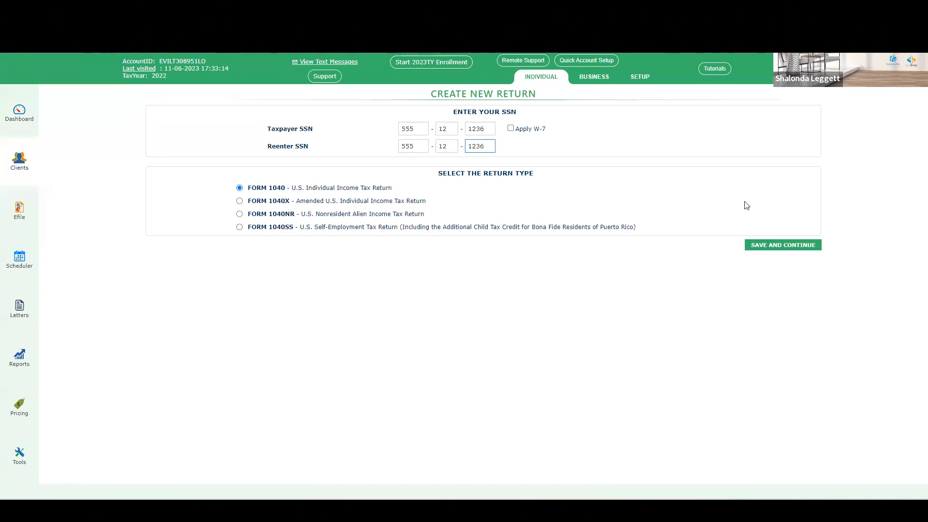
click(777, 247)
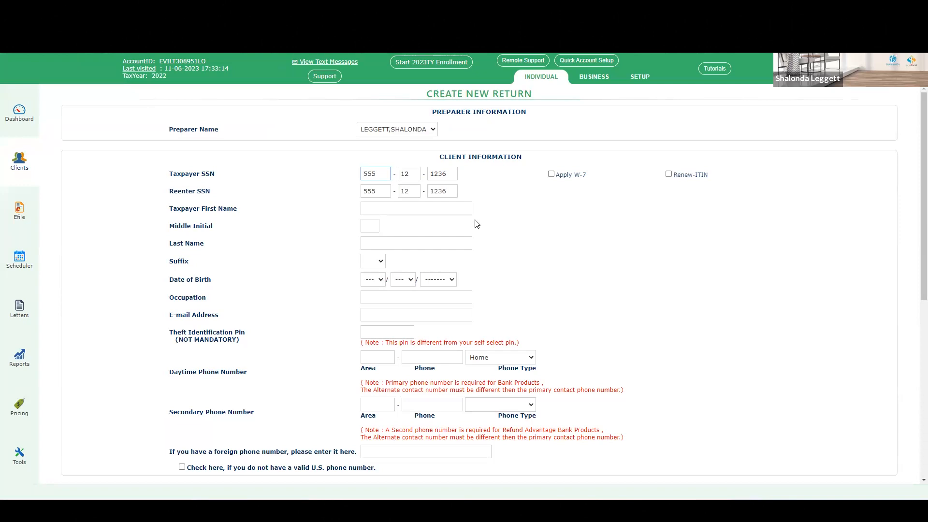
Step: Enter the taxpayer's first name and last name in the client information
click(429, 206)
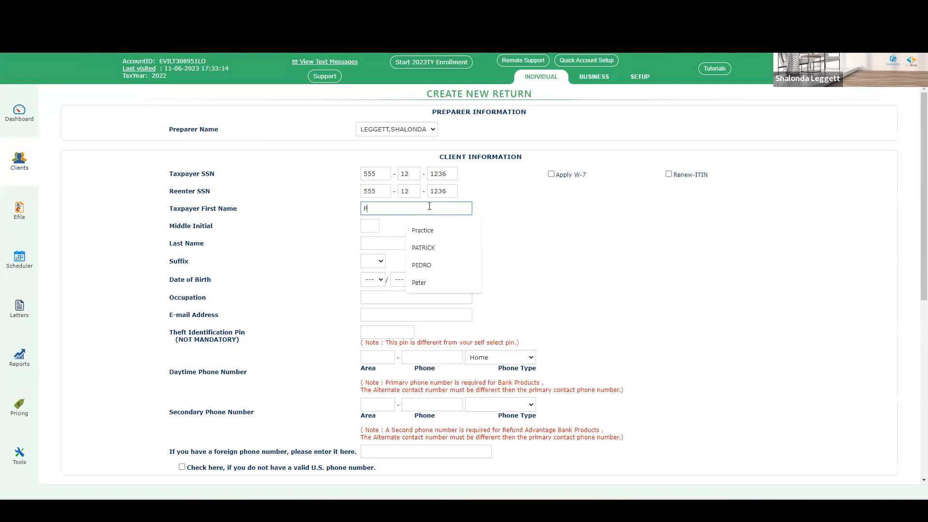
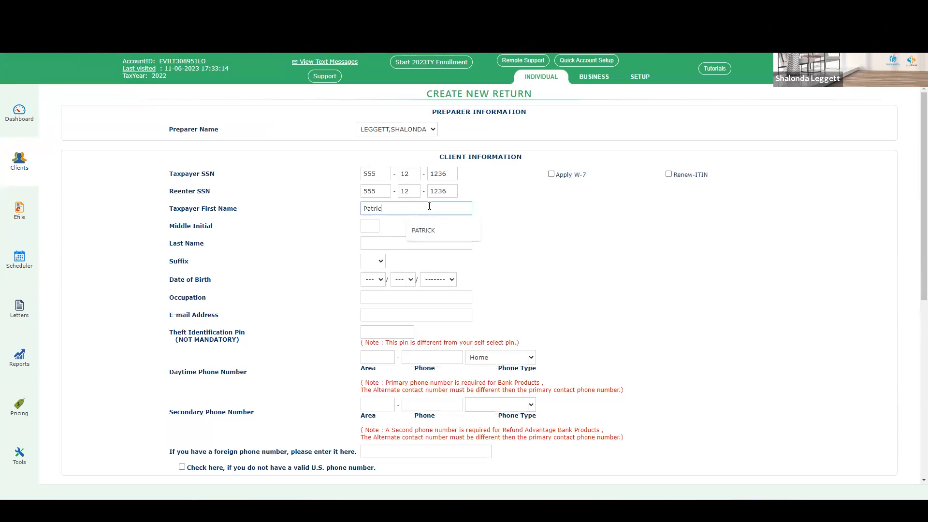
key(Tab)
key(Tab)
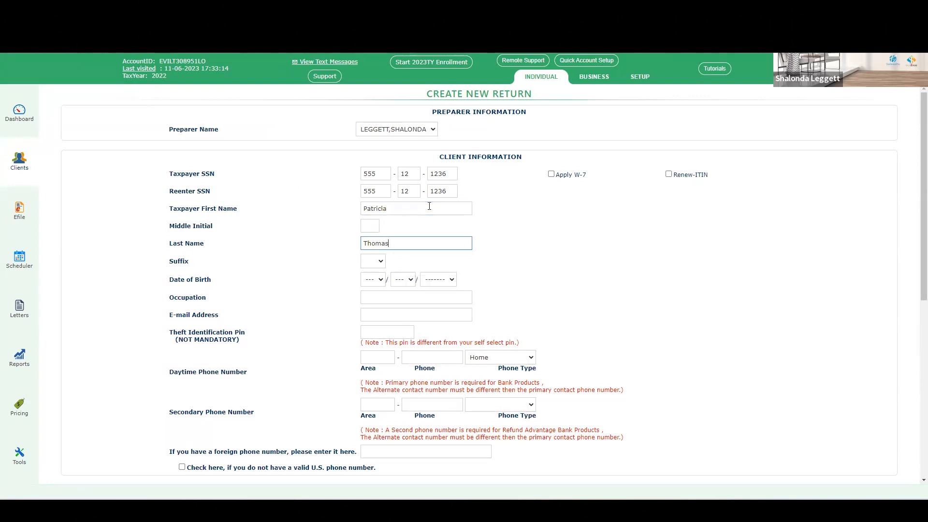
key(Tab)
key(Tab)
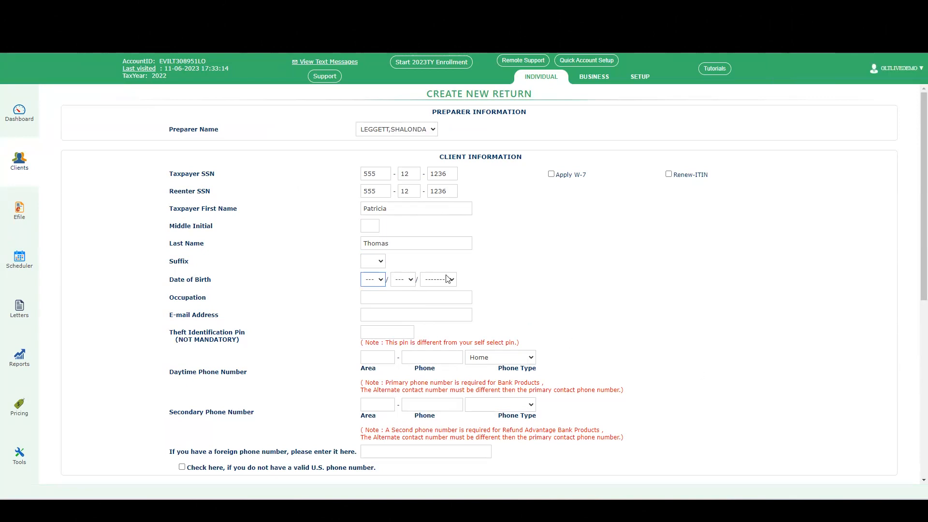
Step: Set the taxpayer's date of birth using the month, day and year selectors
click(375, 282)
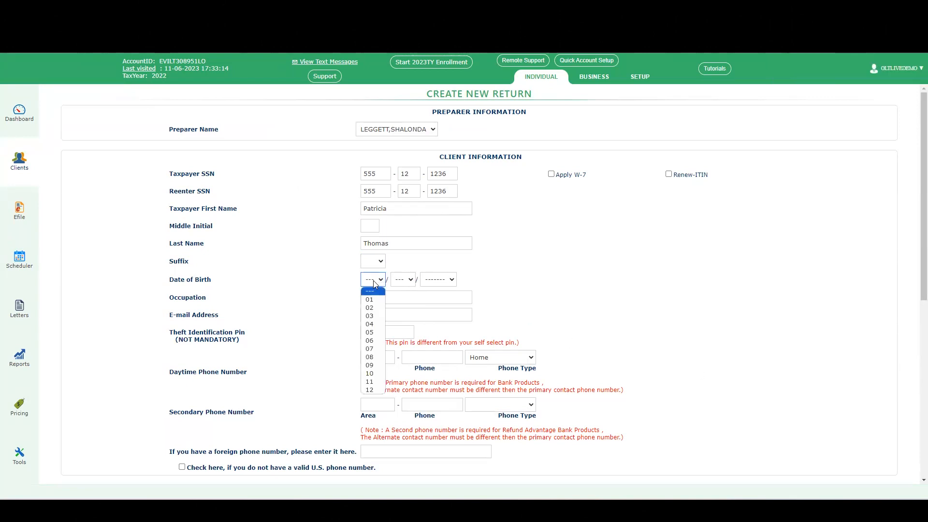
click(371, 389)
click(409, 281)
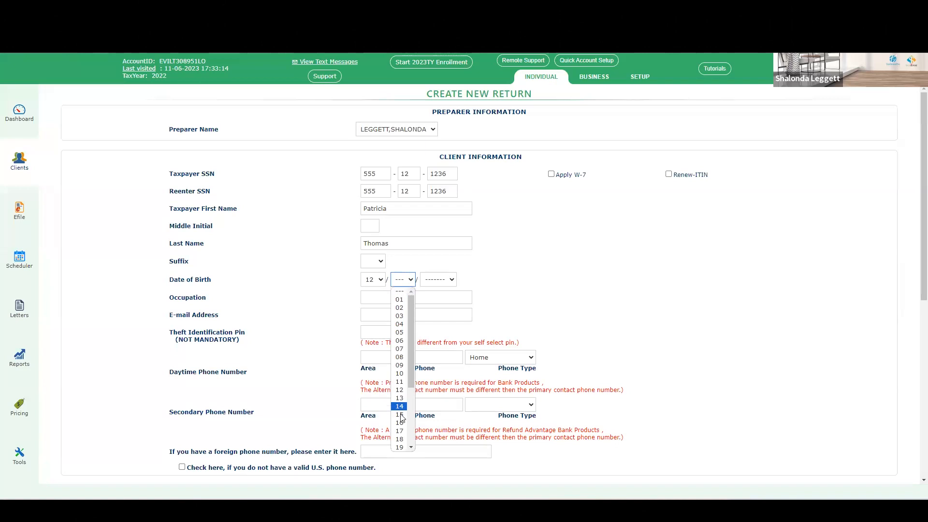
scroll(409, 406, down, 5)
click(409, 399)
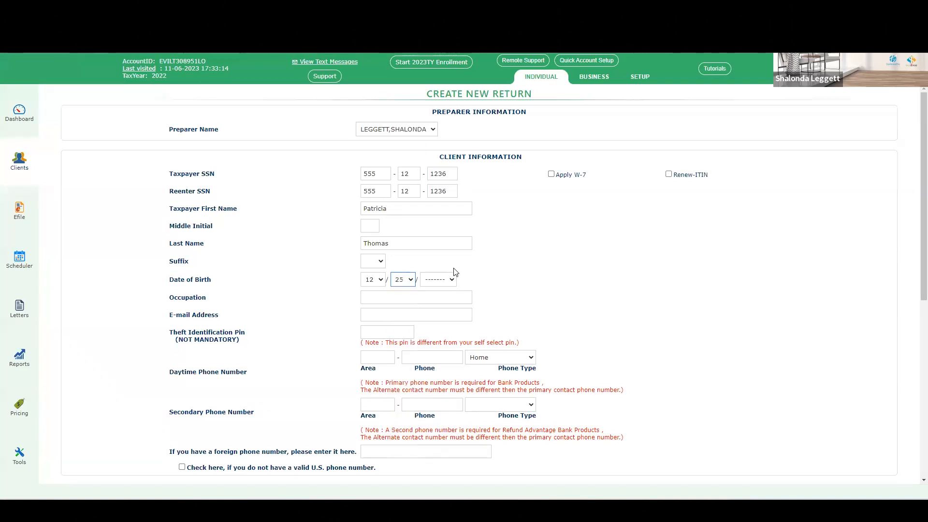
click(438, 279)
scroll(437, 420, down, 6)
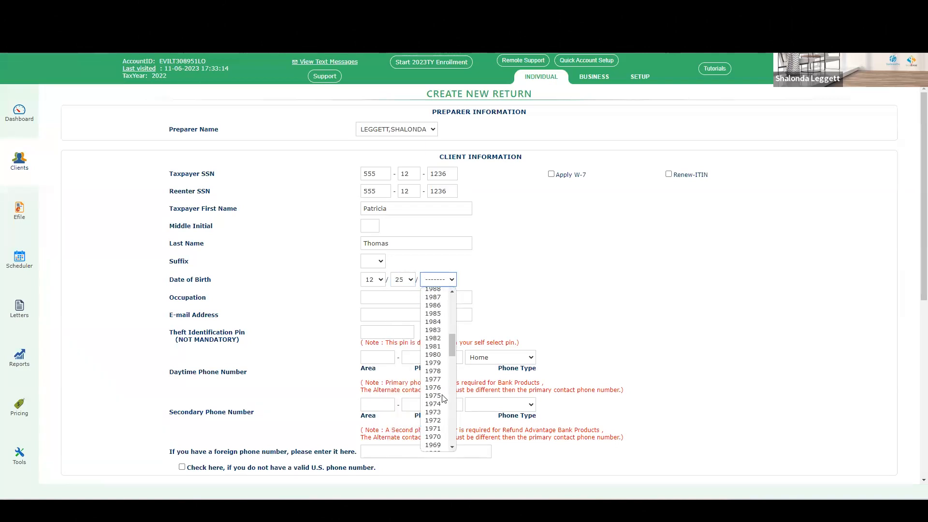
click(436, 355)
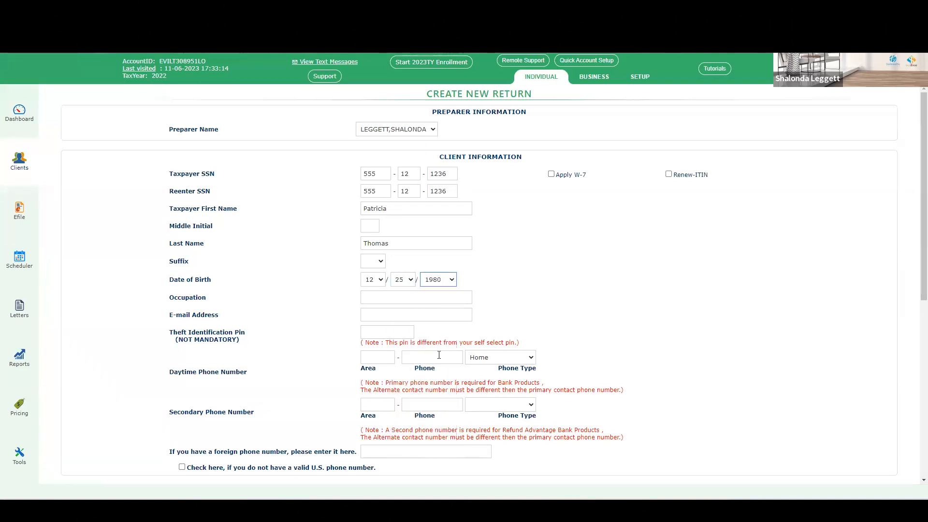
Step: Enter Store Manager as the taxpayer's occupation
click(381, 298)
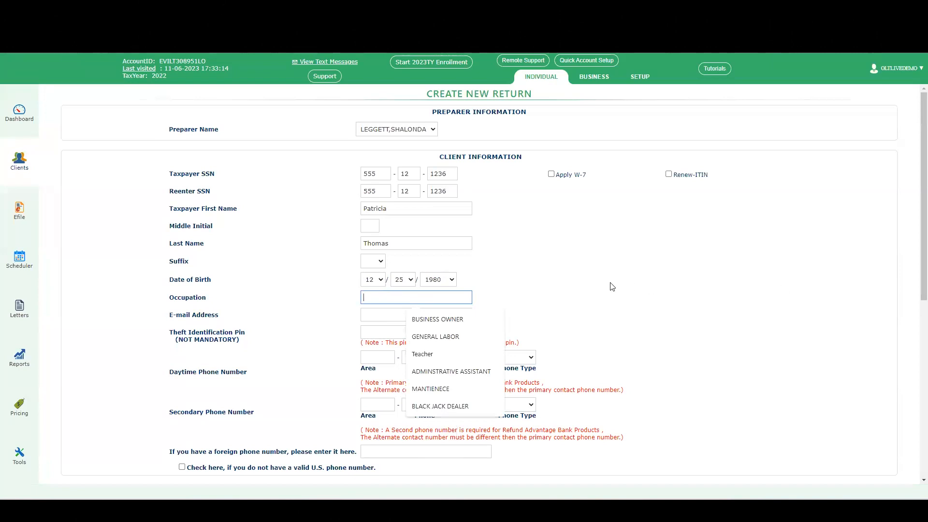
text(Sto)
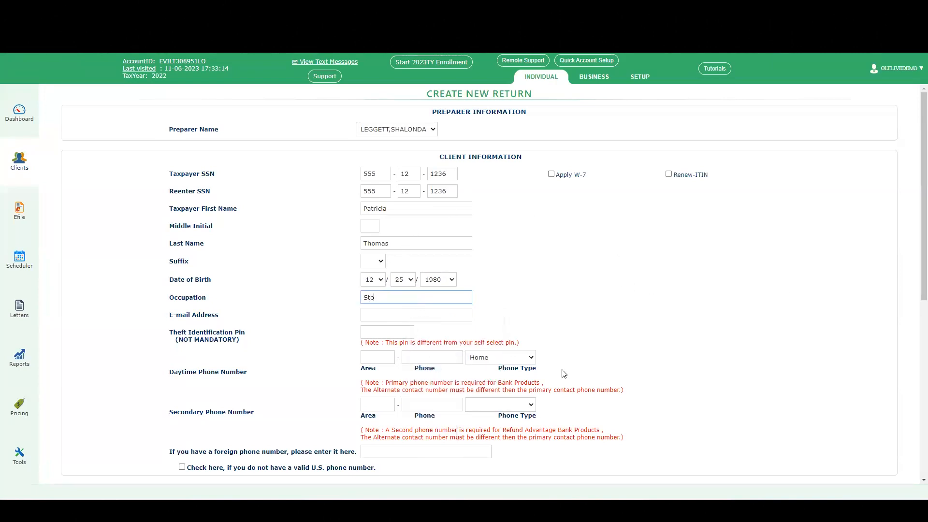
text(re Manager)
key(Tab)
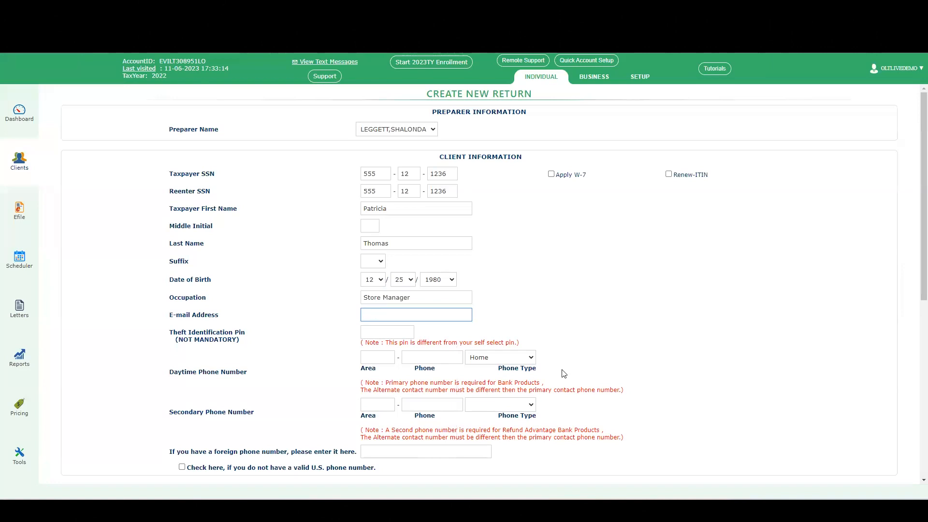
Step: Fill in the taxpayer's e-mail address
key(Tab)
key(Tab)
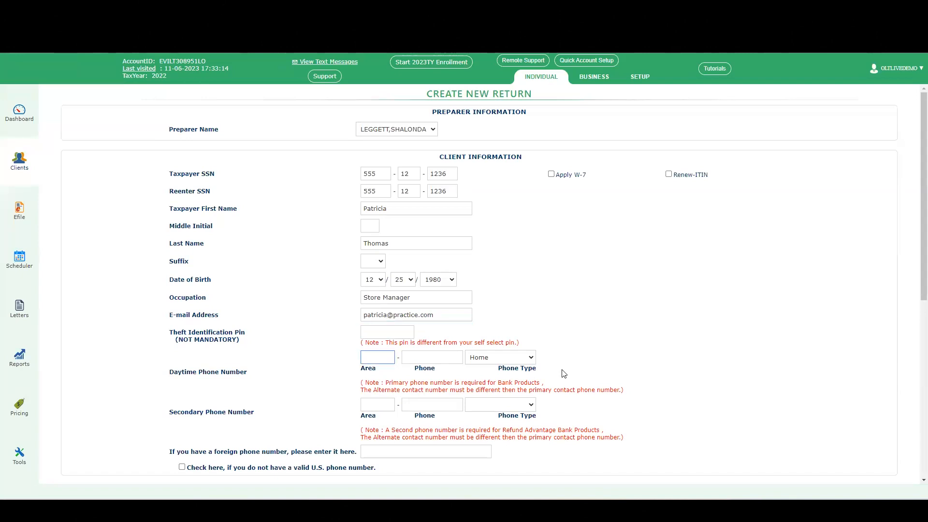
Step: Enter the taxpayer's daytime phone number with area code
key(Tab)
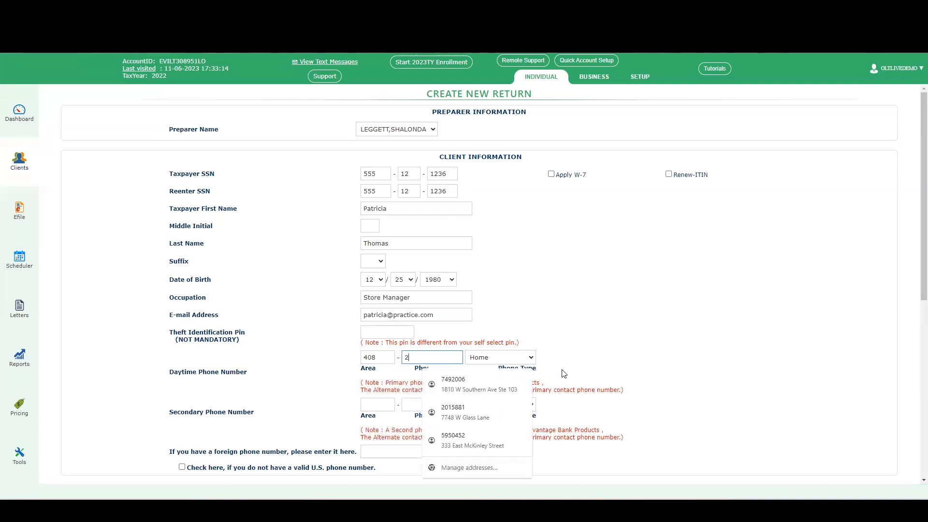
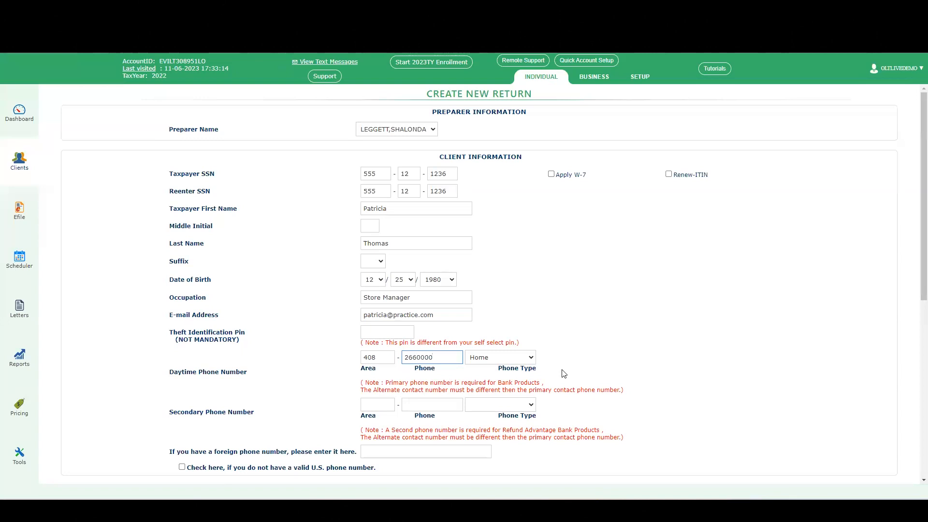
Step: Set the daytime phone type to Cell
click(511, 359)
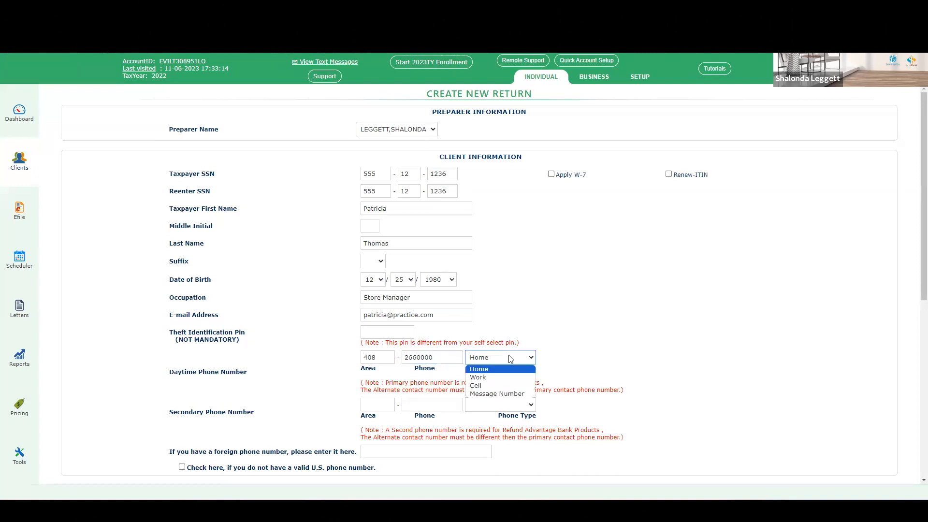
click(499, 385)
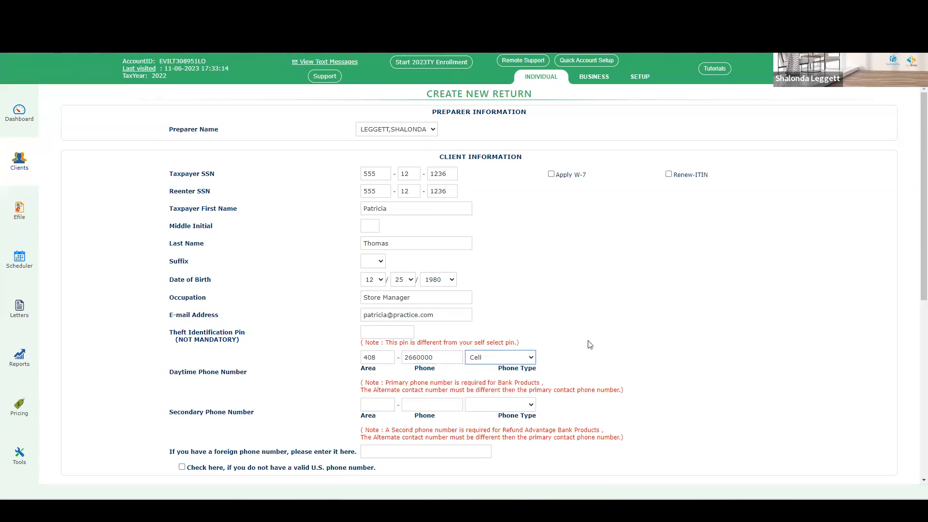
scroll(638, 333, down, 1)
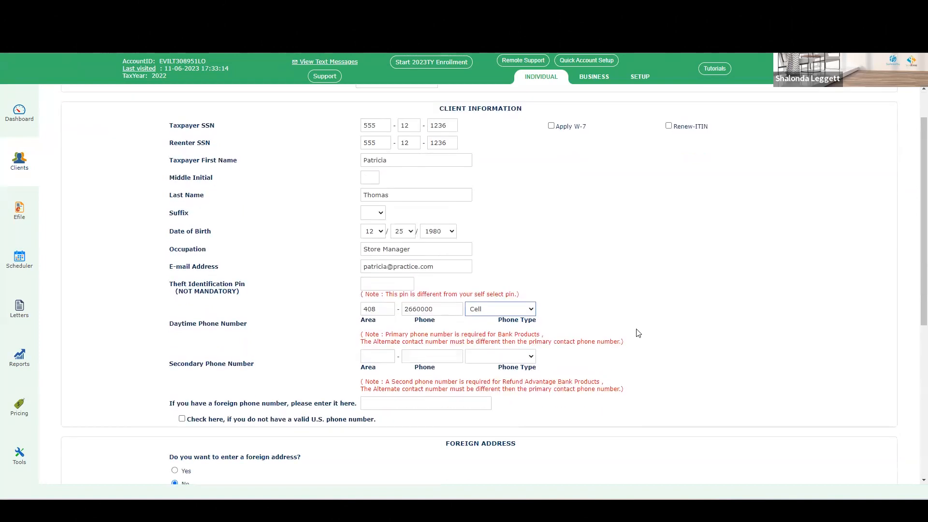
scroll(638, 334, down, 1)
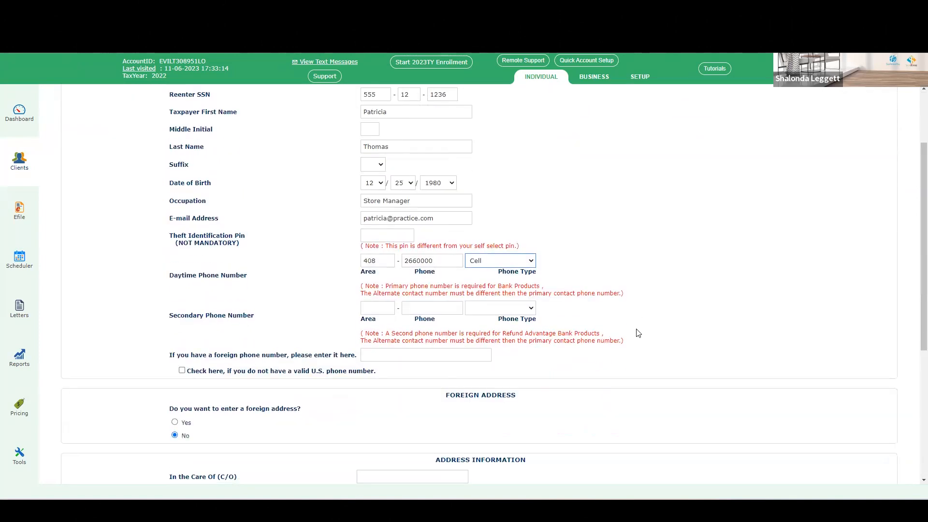
scroll(638, 333, up, 2)
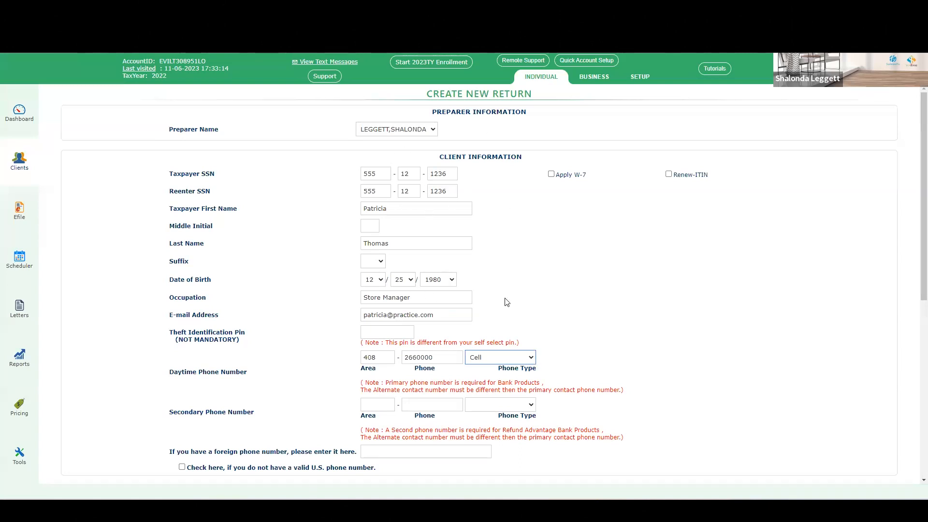
Step: Enter the taxpayer's home street address and zip code
scroll(598, 337, down, 2)
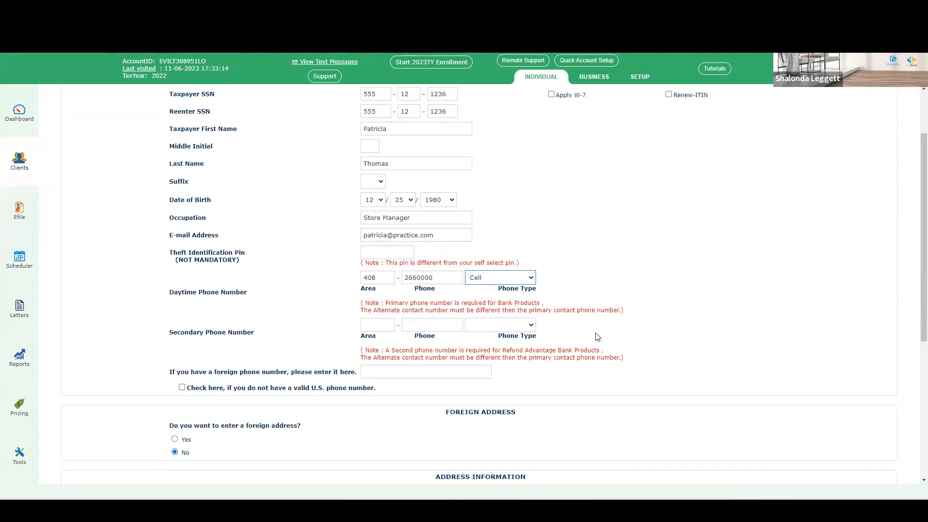
scroll(598, 337, down, 4)
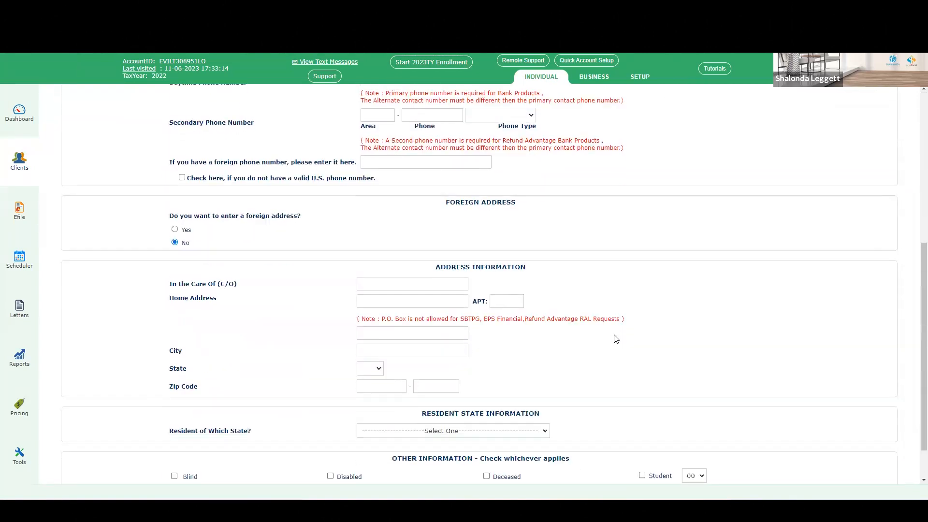
click(379, 301)
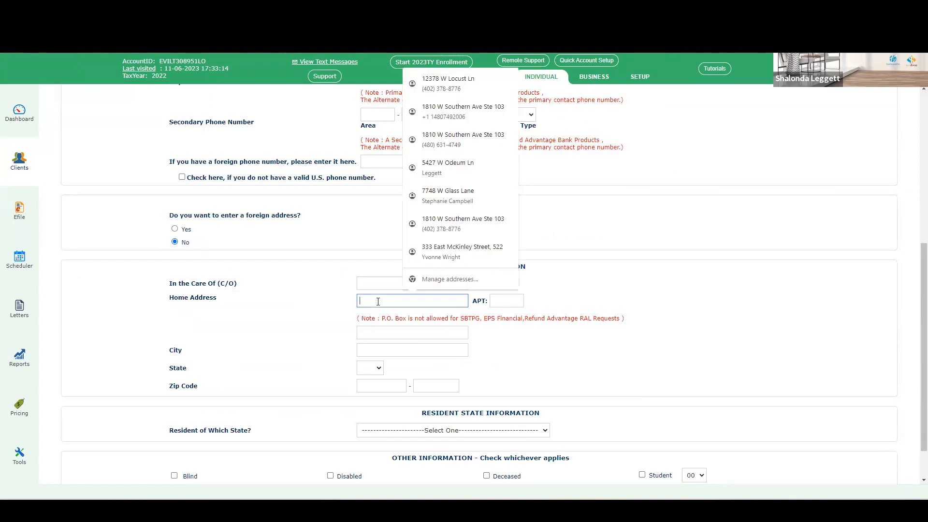
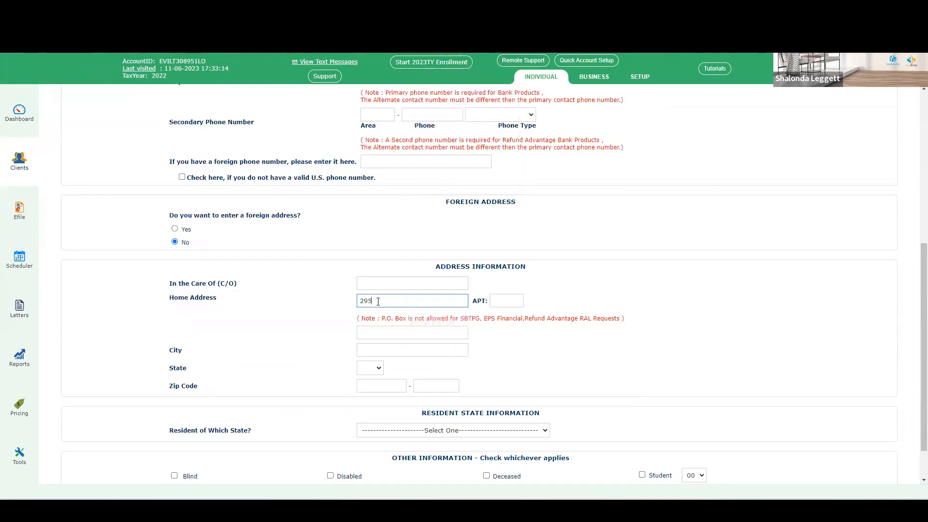
key(Tab)
key(Tab)
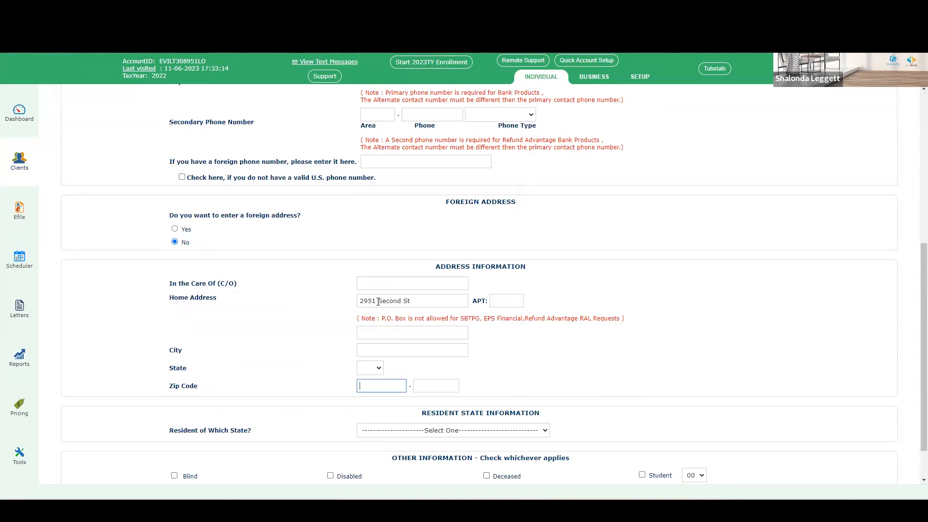
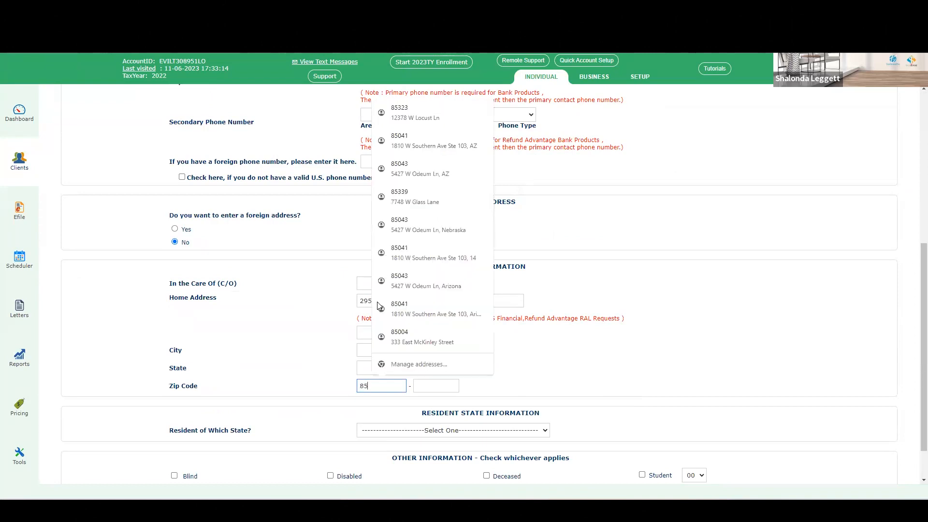
key(Tab)
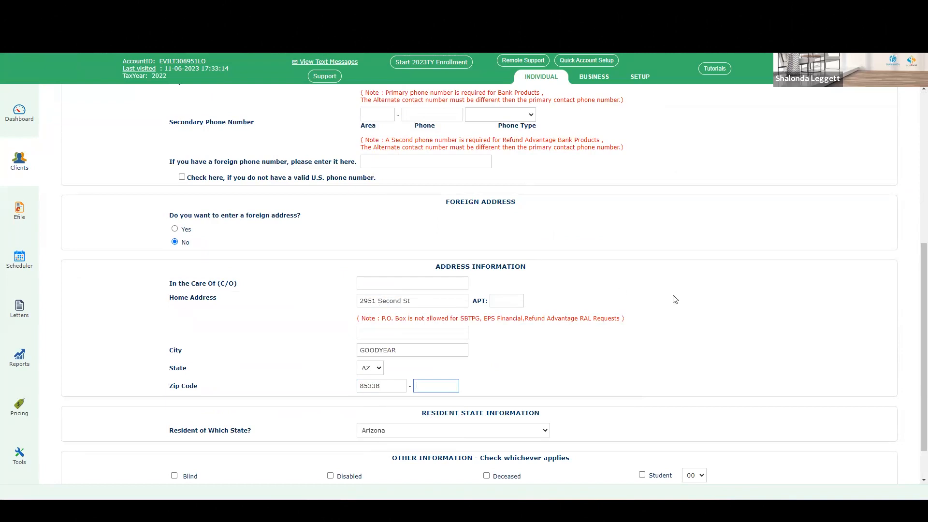
Step: Review the completed client information form and save it to continue
scroll(678, 301, down, 1)
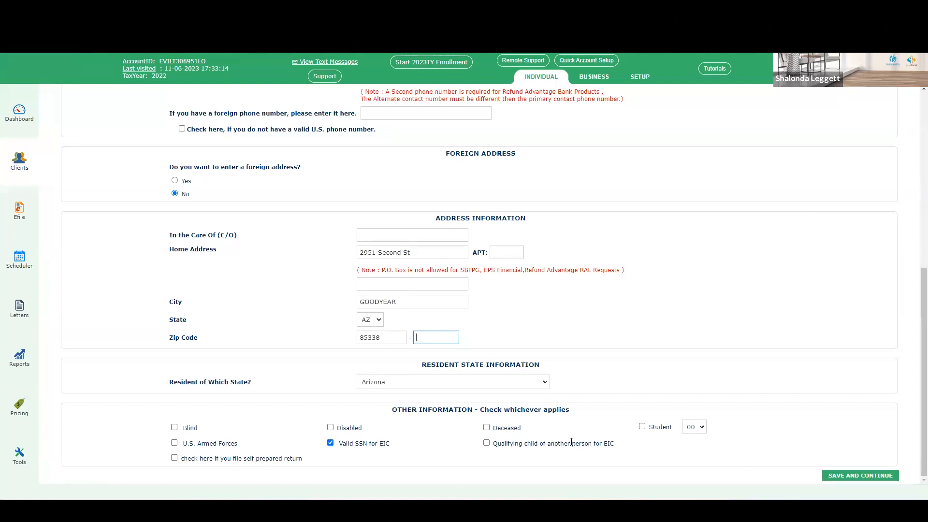
click(536, 386)
click(536, 386)
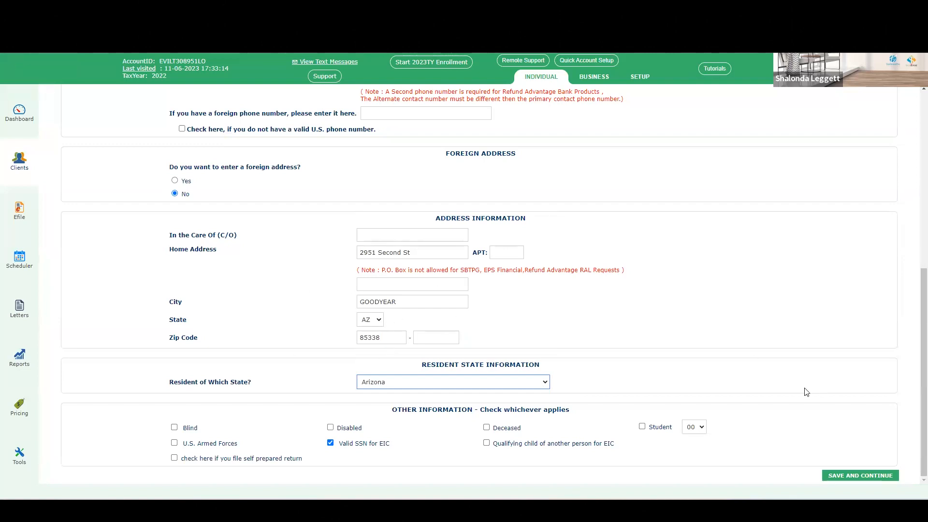
scroll(807, 391, up, 6)
scroll(809, 392, up, 1)
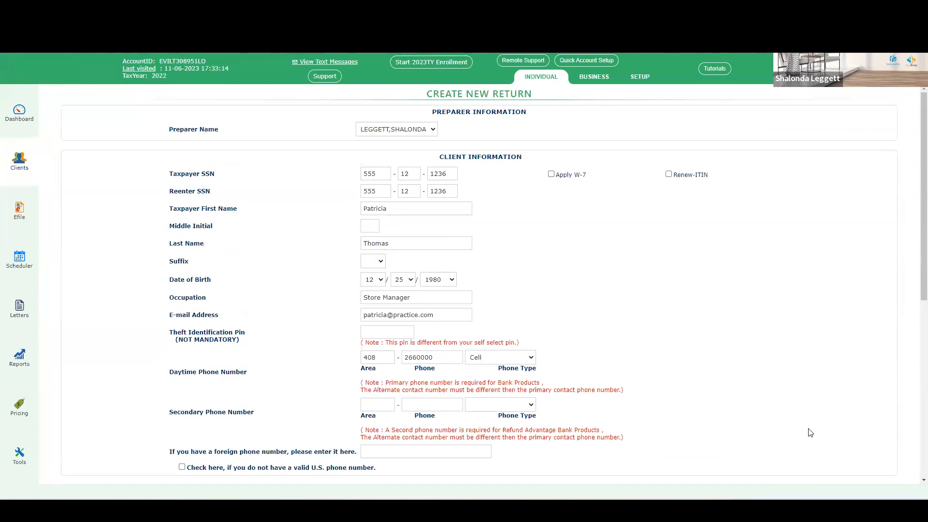
scroll(808, 430, down, 2)
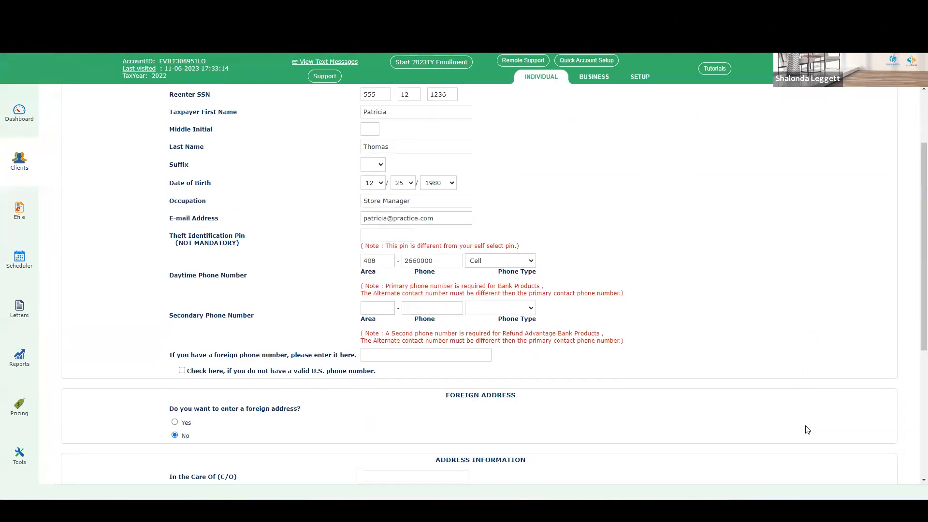
scroll(808, 429, down, 2)
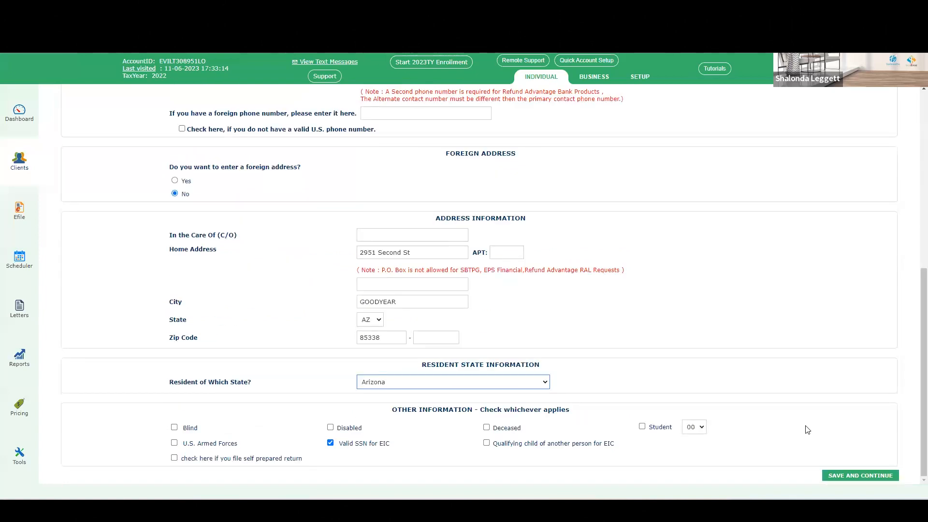
click(866, 478)
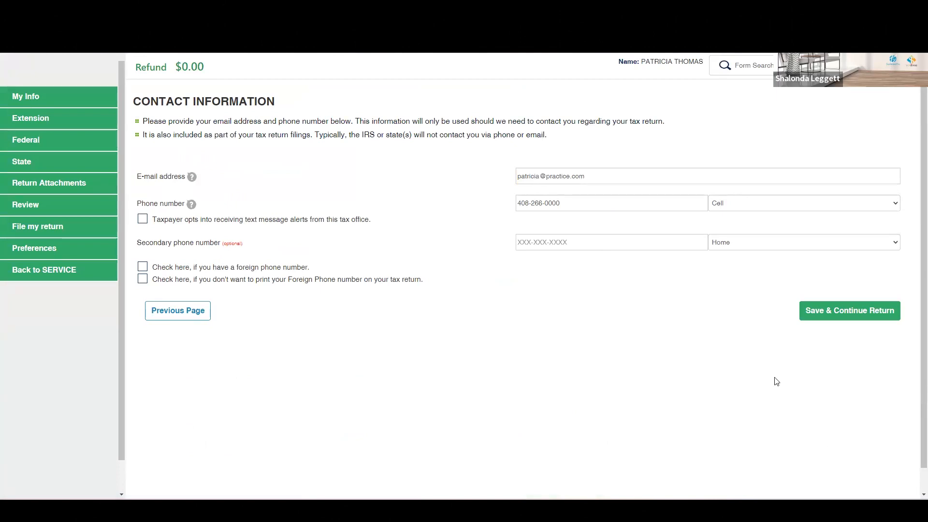
Step: Opt the taxpayer into text message alerts and save the contact information
click(143, 223)
click(843, 313)
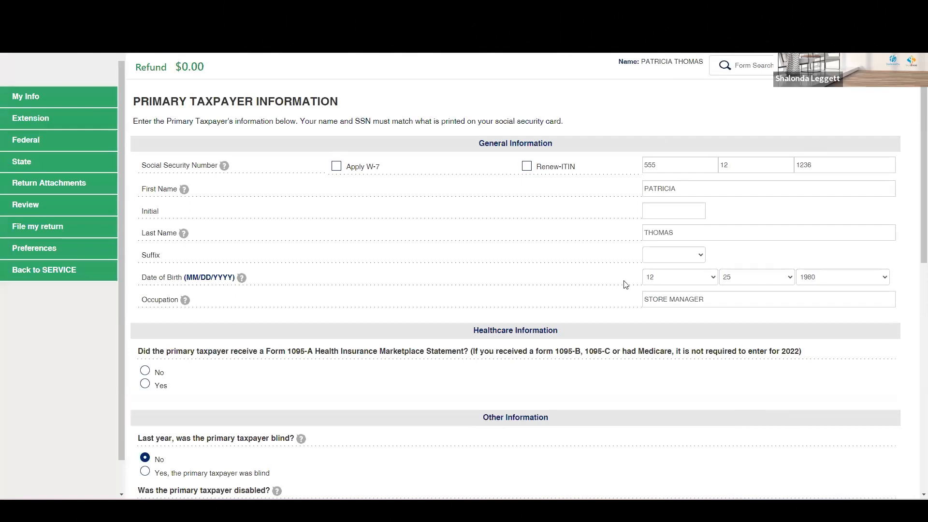
Step: Answer No to the Form 1095-A marketplace statement question and save the primary taxpayer information
scroll(612, 360, down, 1)
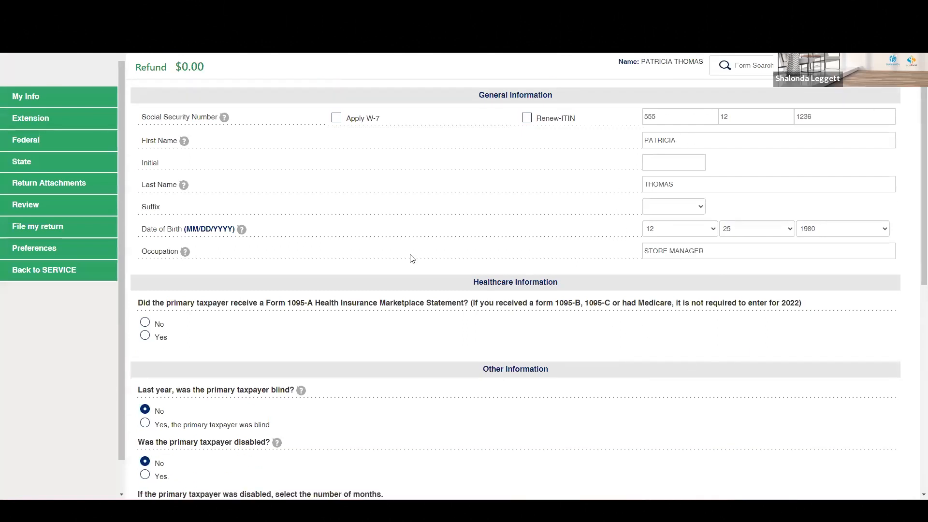
click(145, 325)
scroll(382, 307, down, 3)
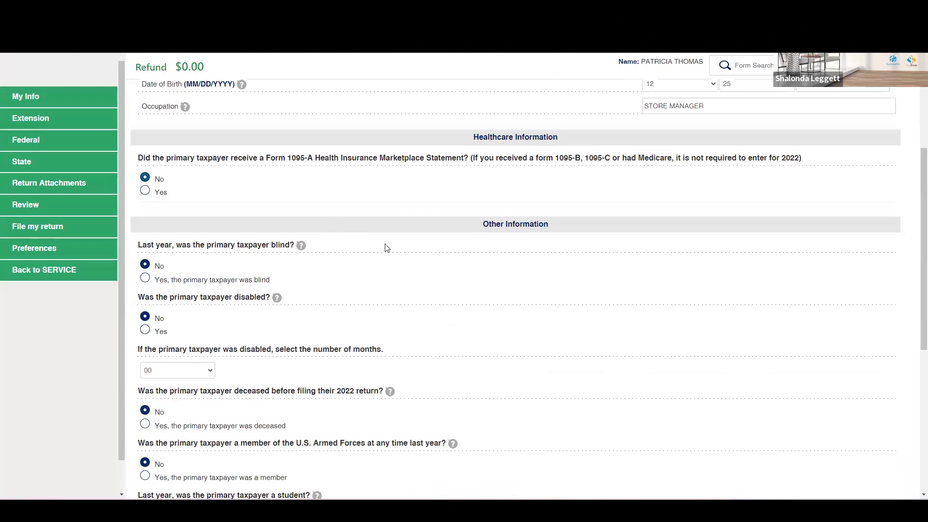
scroll(360, 276, down, 2)
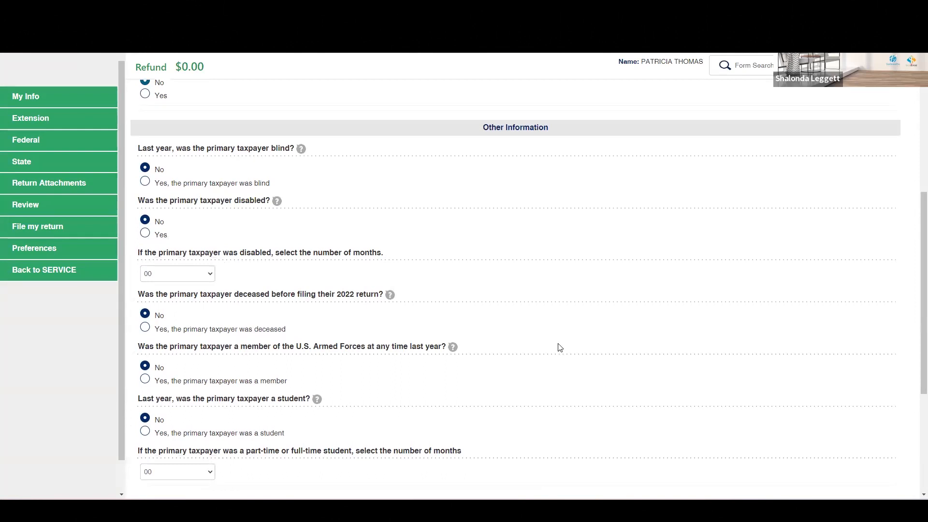
scroll(571, 322, down, 2)
scroll(609, 329, down, 2)
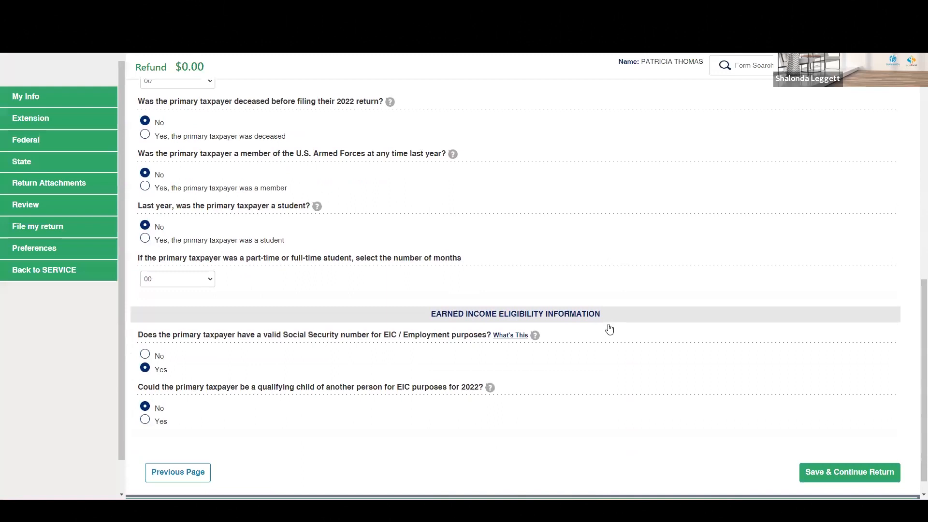
scroll(608, 326, down, 1)
scroll(644, 373, up, 10)
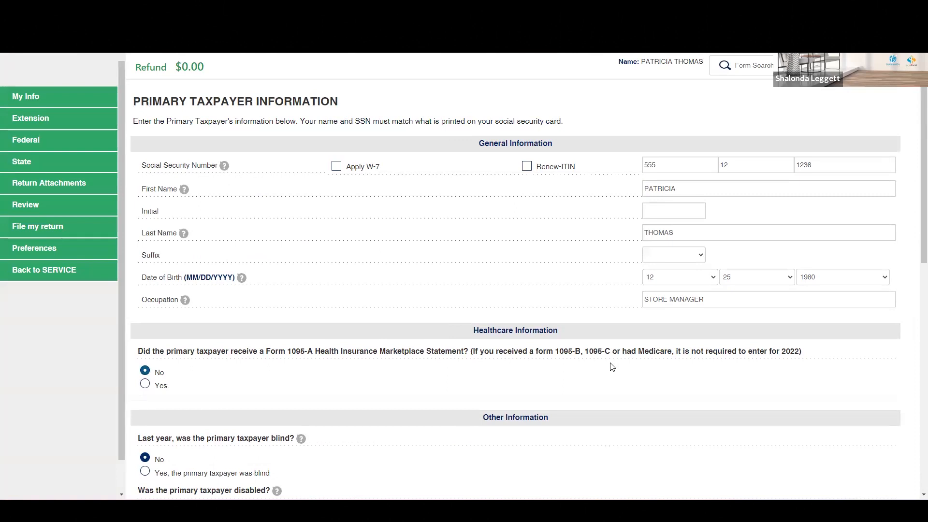
scroll(740, 375, down, 10)
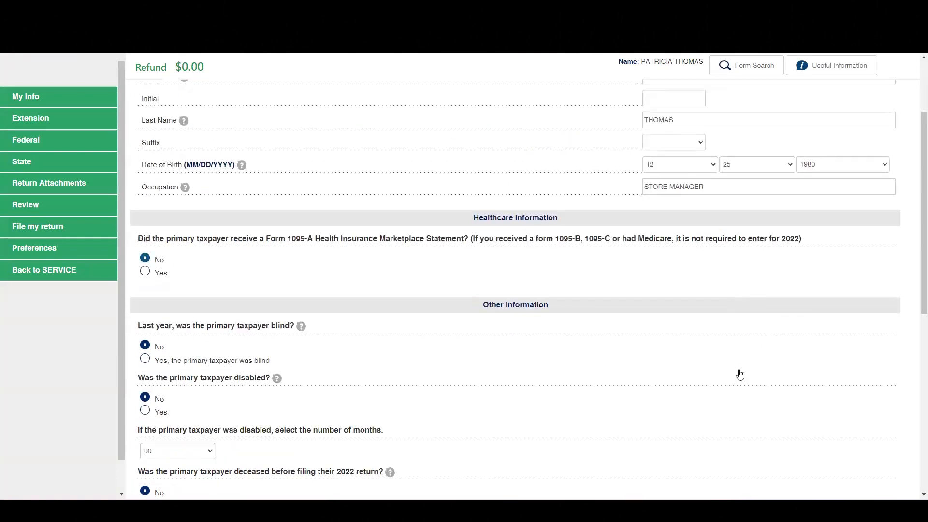
click(853, 479)
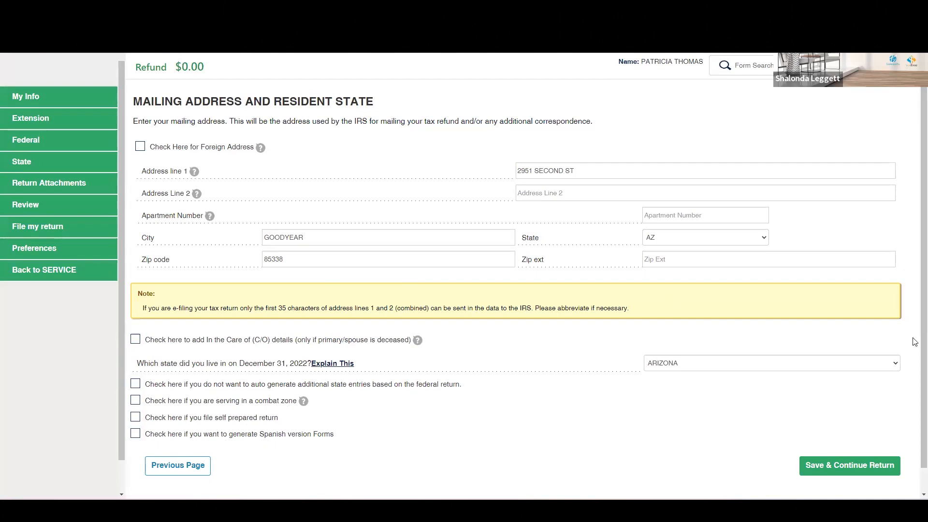
Step: Save the mailing address page and the state residency page without changes
click(836, 467)
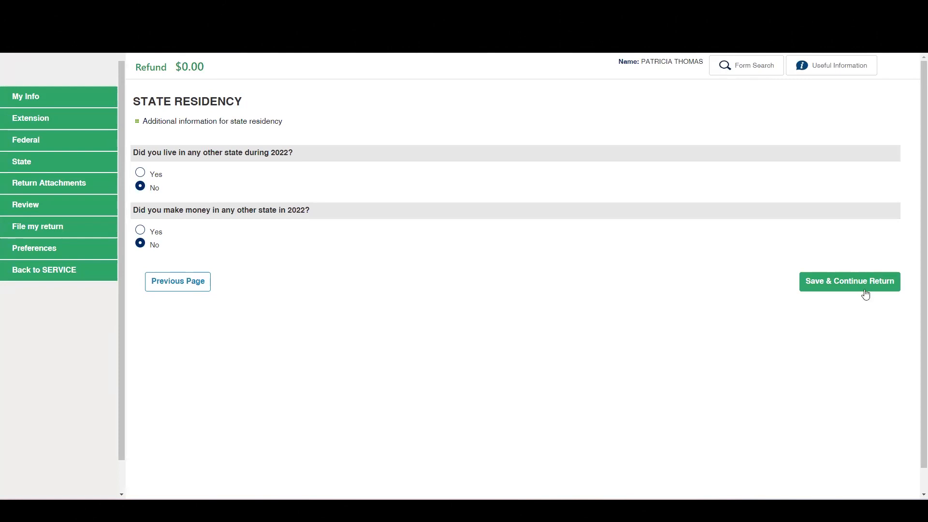
click(849, 283)
click(849, 282)
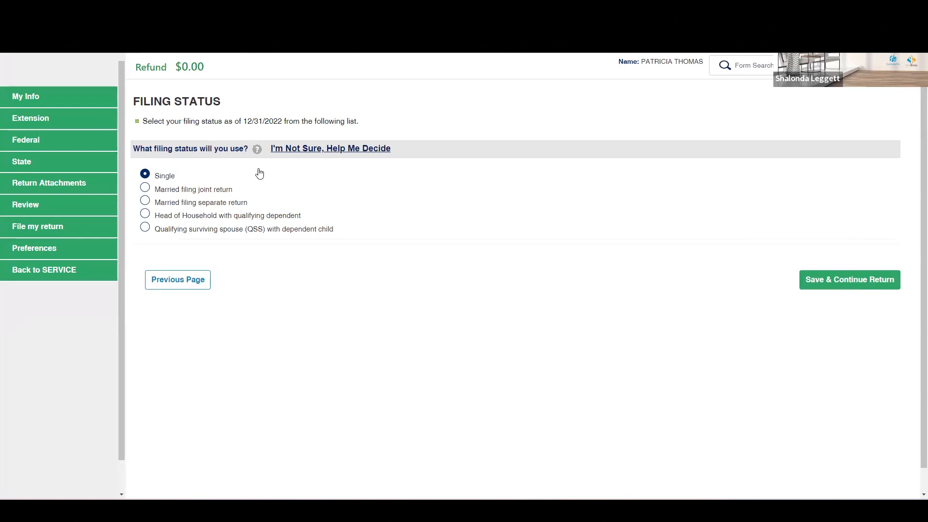
Step: Open the filing status help and read through the explanation of each status and its tax brackets, then close it
click(257, 149)
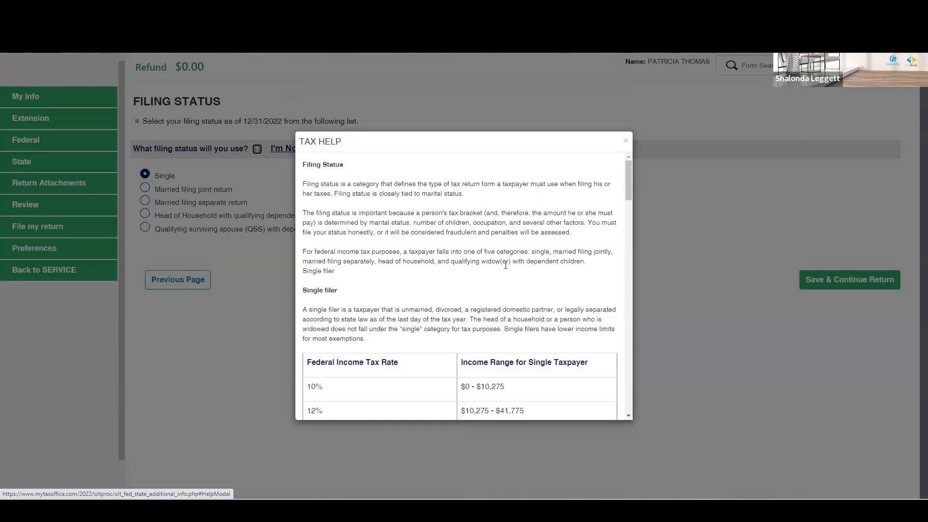
scroll(514, 259, down, 1)
scroll(515, 263, down, 1)
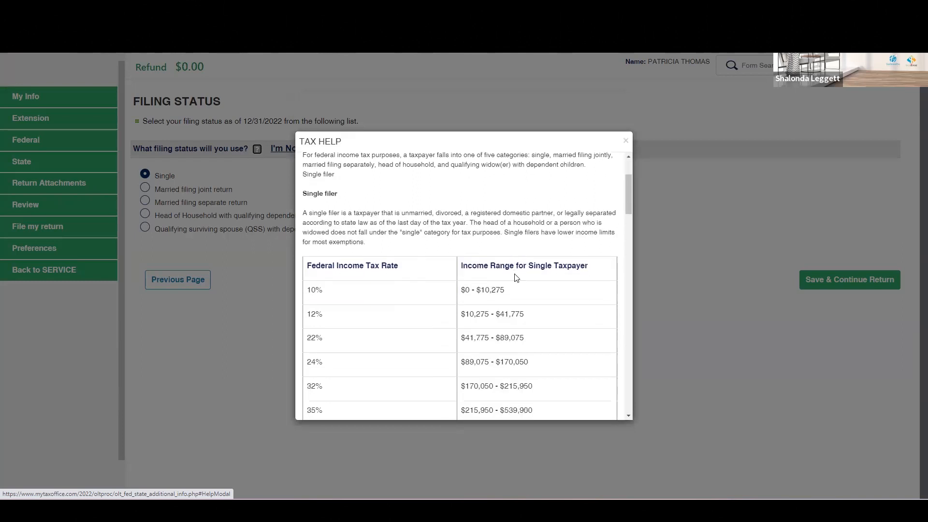
scroll(515, 277, down, 1)
scroll(517, 274, down, 1)
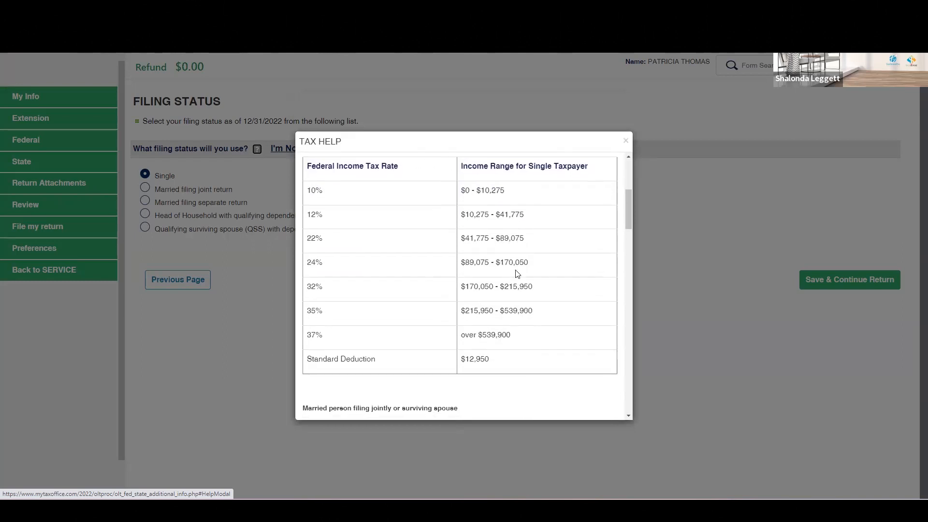
scroll(518, 274, down, 1)
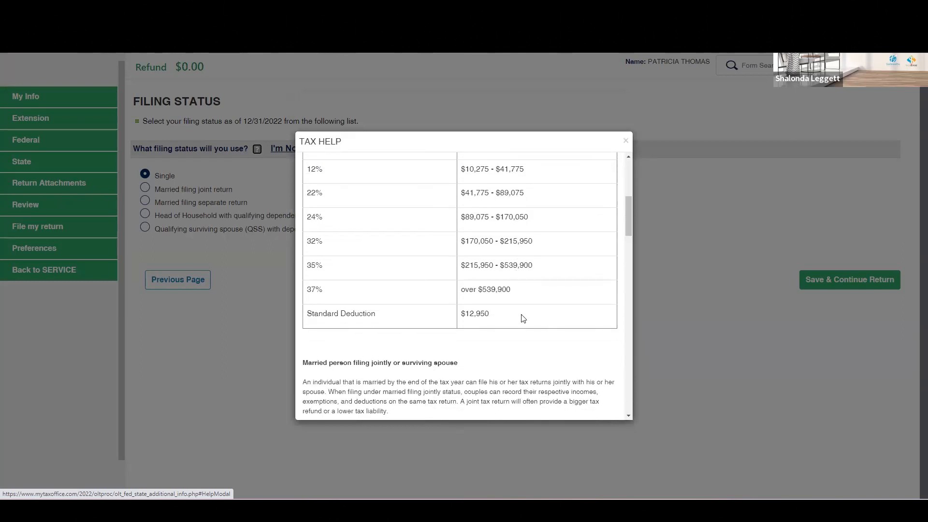
scroll(522, 318, down, 2)
scroll(488, 328, down, 6)
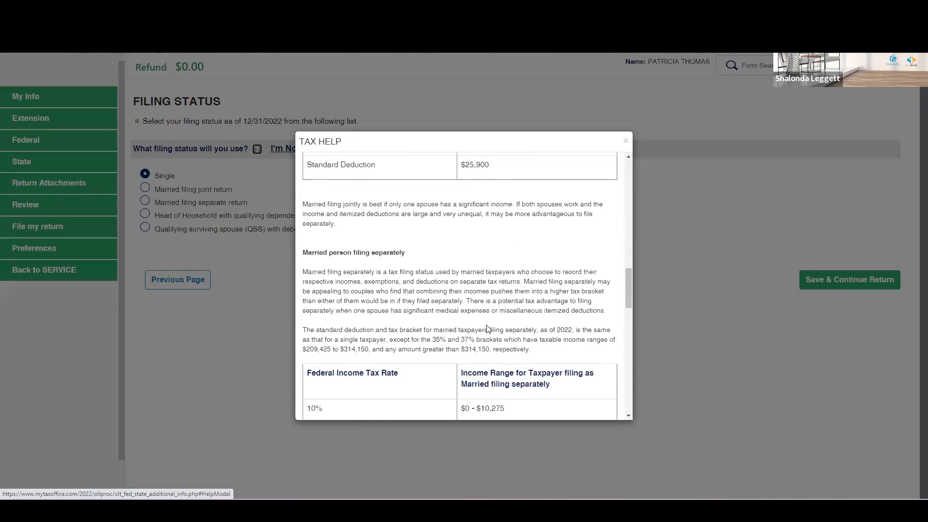
scroll(489, 327, down, 6)
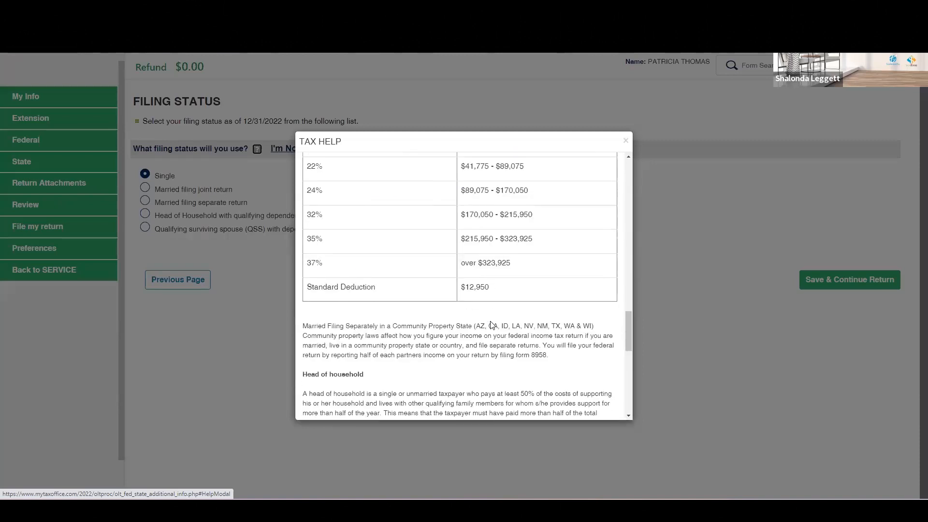
scroll(492, 325, down, 10)
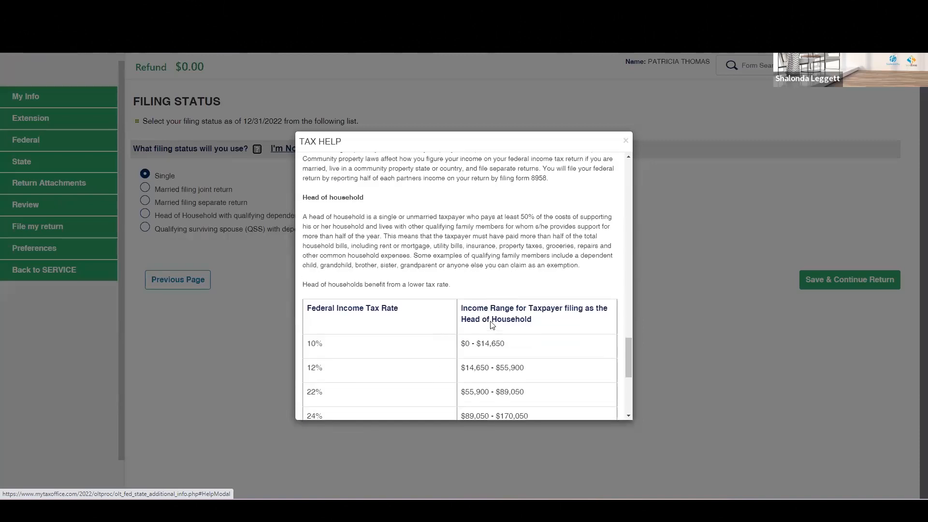
click(626, 141)
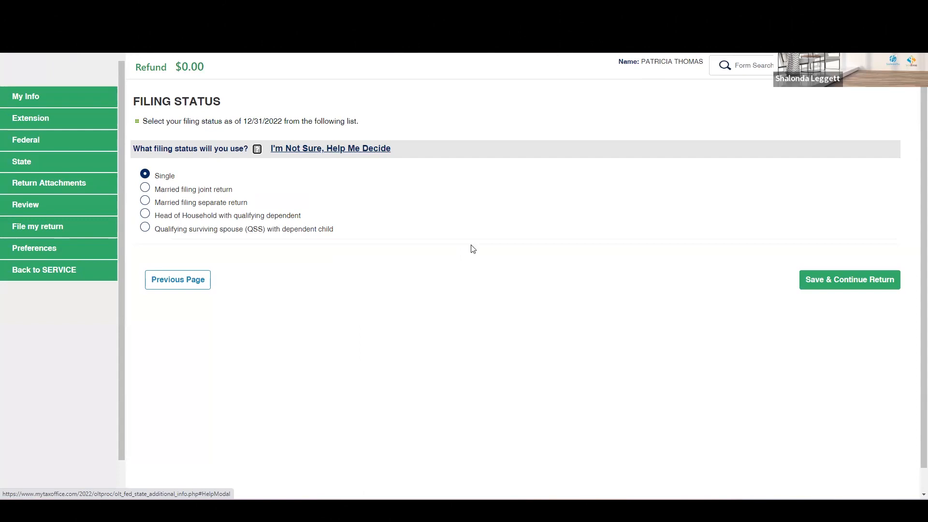
Step: Choose Head of Household with qualifying dependent as the filing status and save it
click(195, 219)
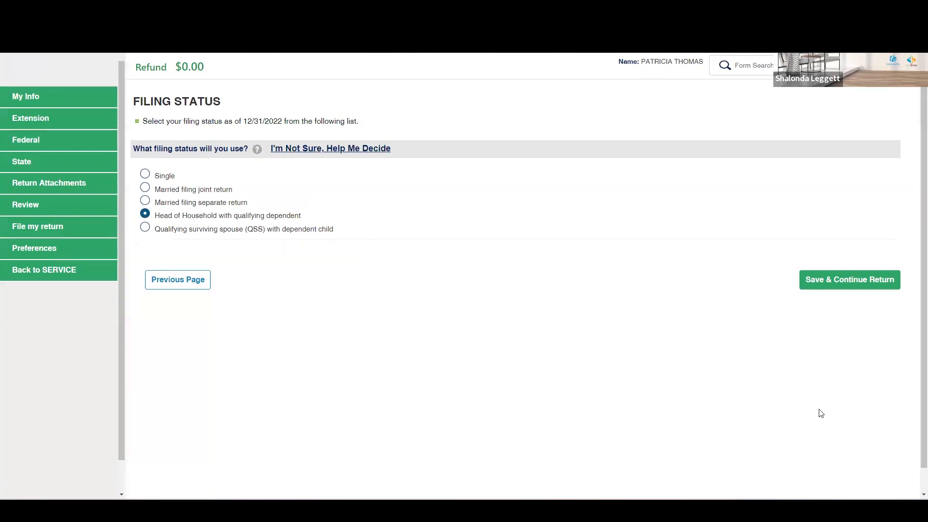
click(857, 283)
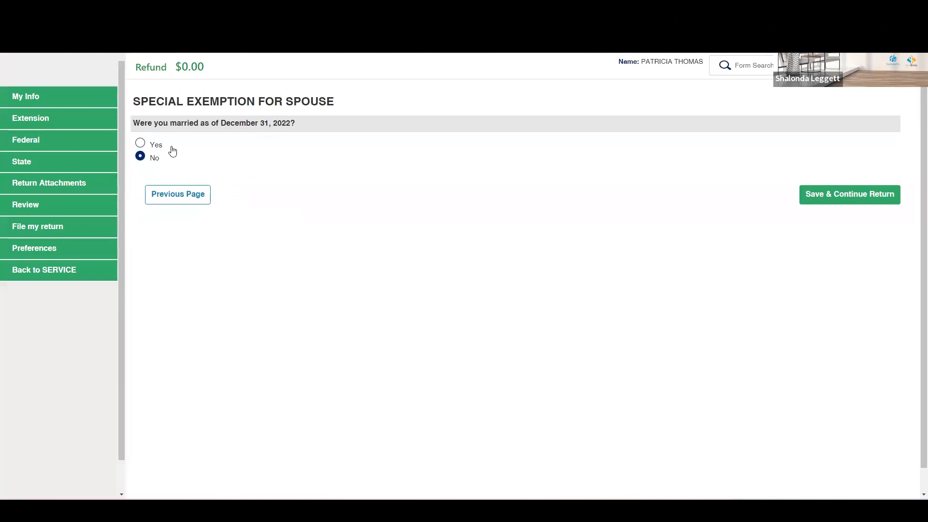
Step: Save the spouse exemption page and the Presidential Election Campaign Fund page without changes
click(846, 203)
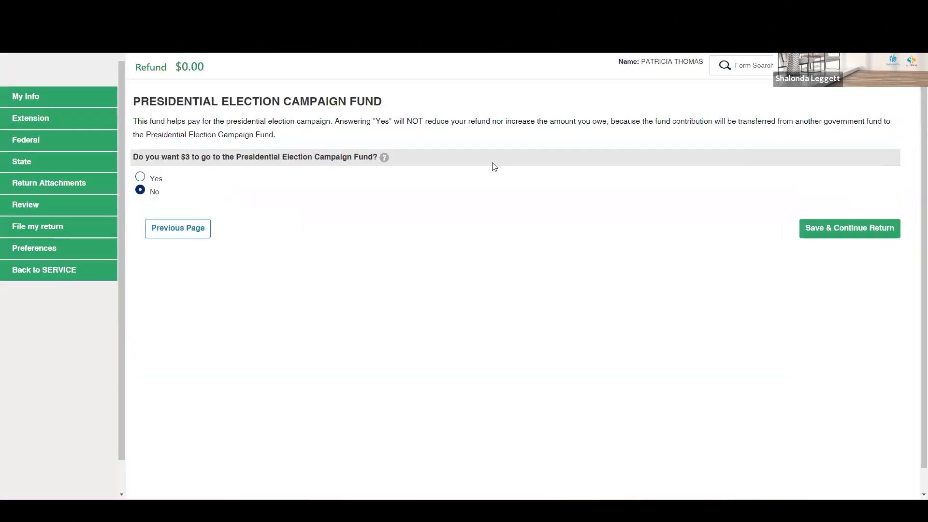
click(857, 230)
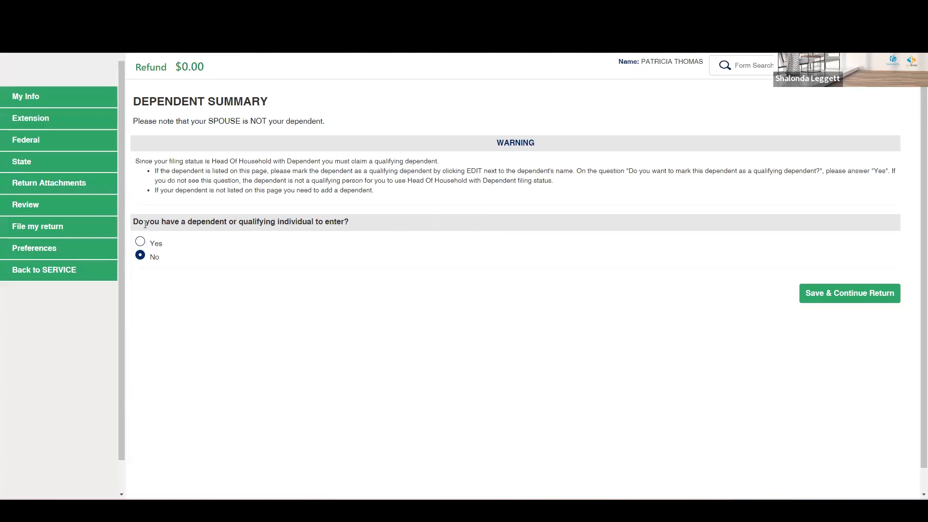
Step: Answer Yes to having a dependent or qualifying individual to enter and continue
click(151, 243)
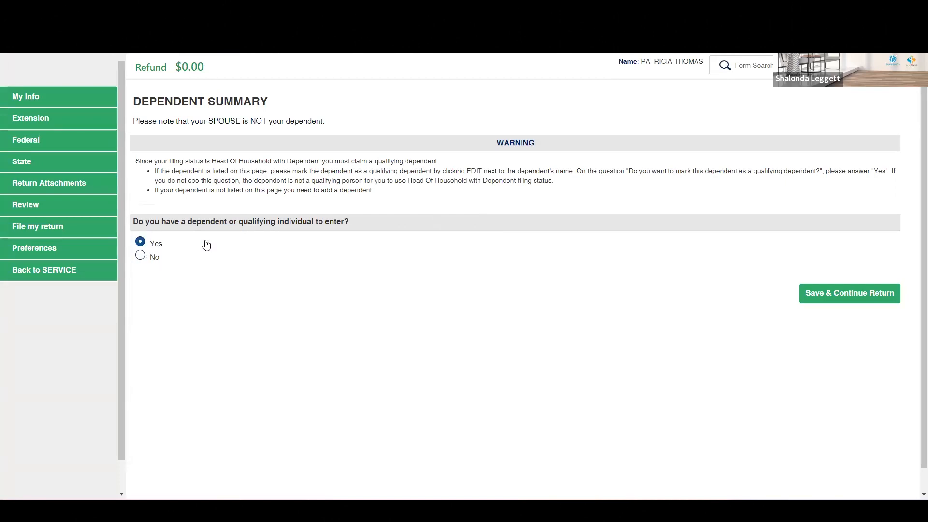
click(831, 294)
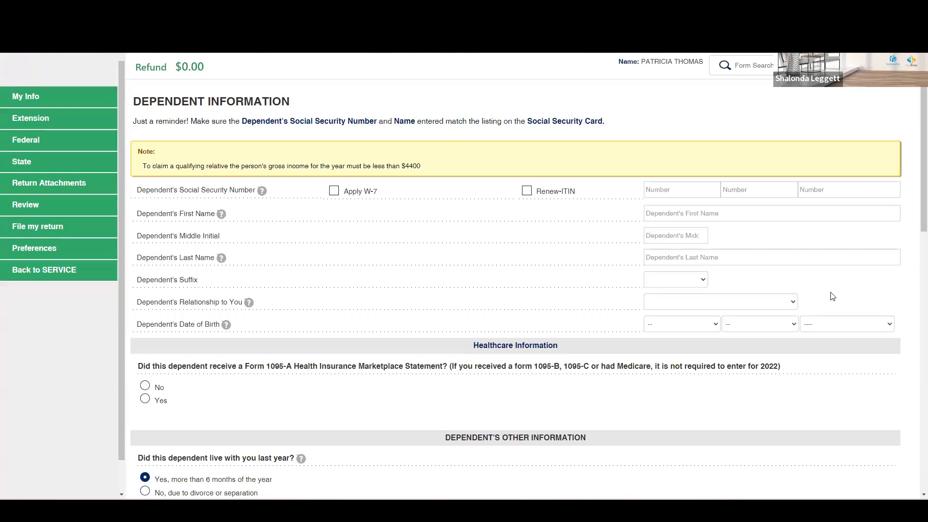
Step: Enter the dependent's Social Security Number across its three fields
click(704, 193)
key(Tab)
key(shift+Tab)
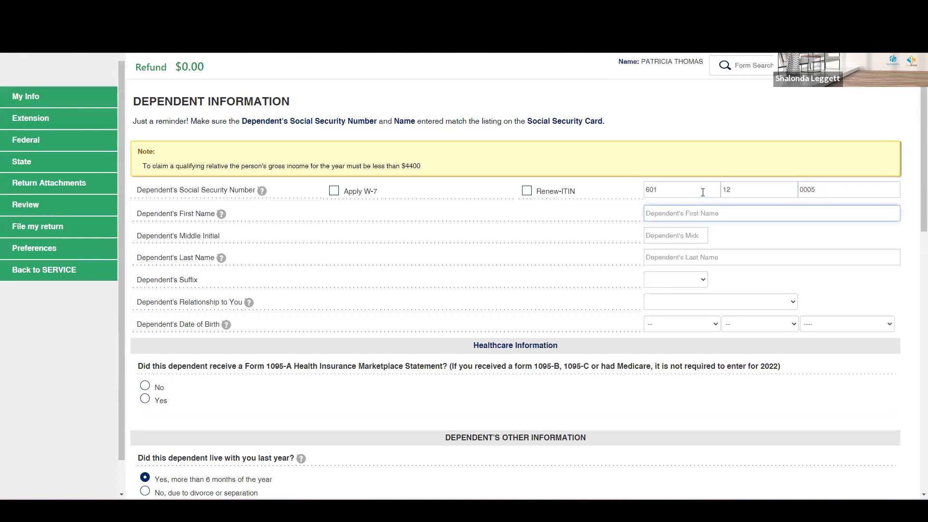
Step: Enter the dependent's first and last name
text(Ezra)
key(Tab)
text(T)
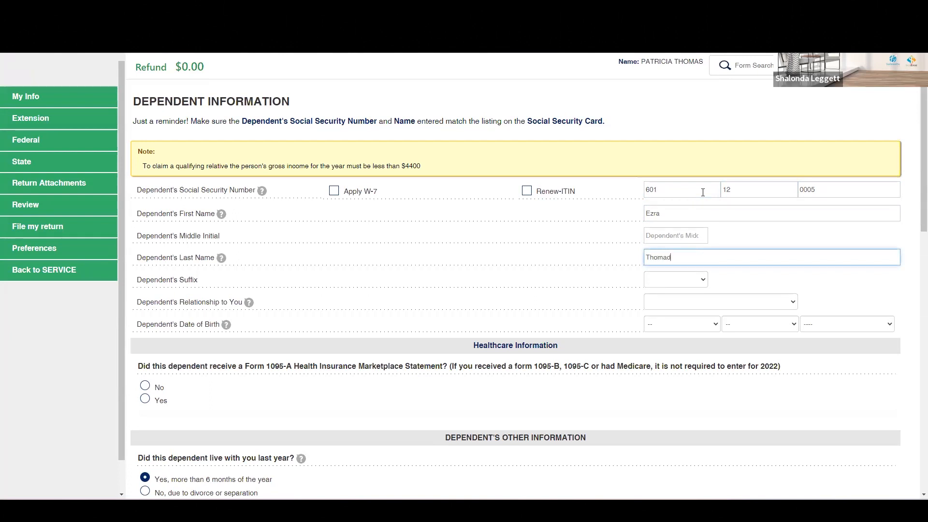
key(Tab)
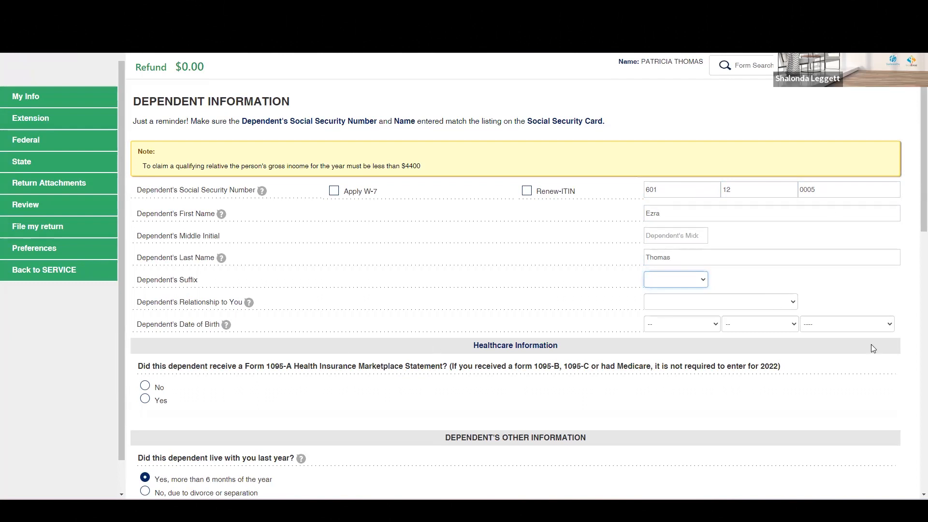
Step: Set the dependent's relationship to SON and select the dependent's date of birth month, day and year
click(765, 308)
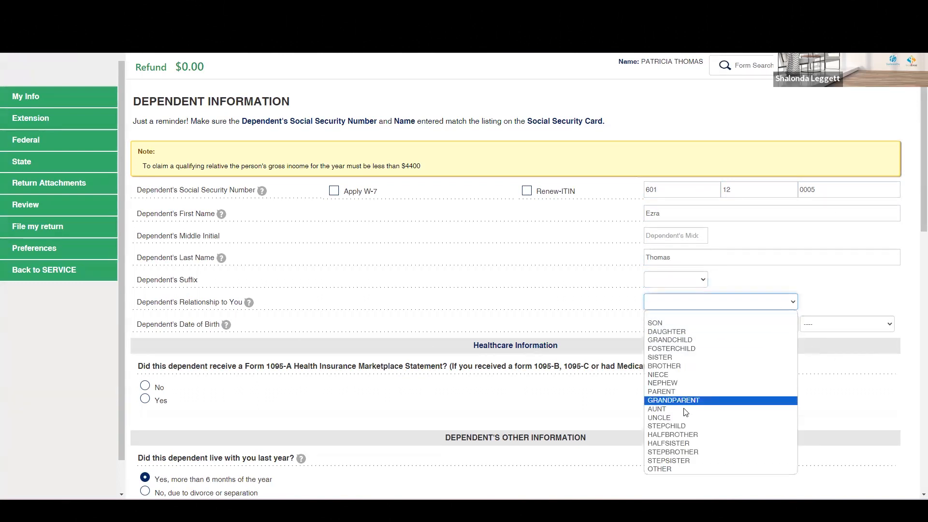
click(685, 324)
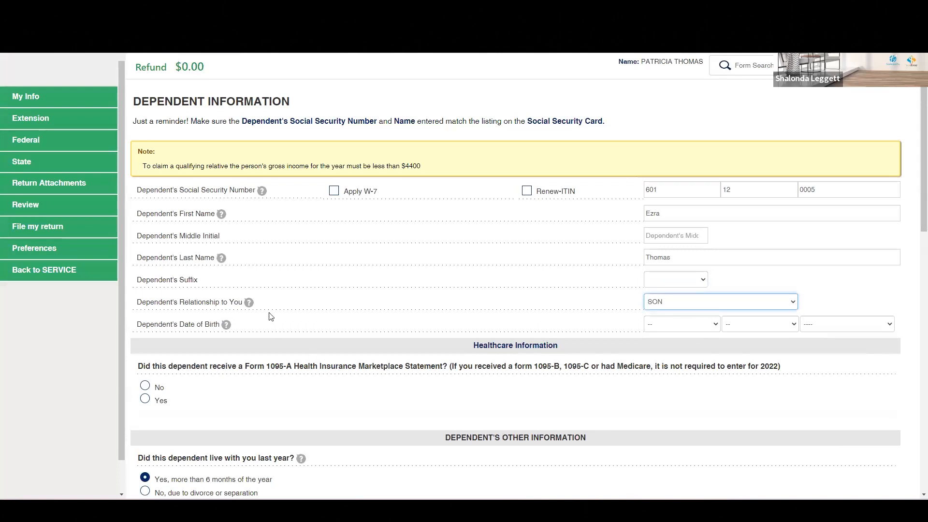
click(670, 330)
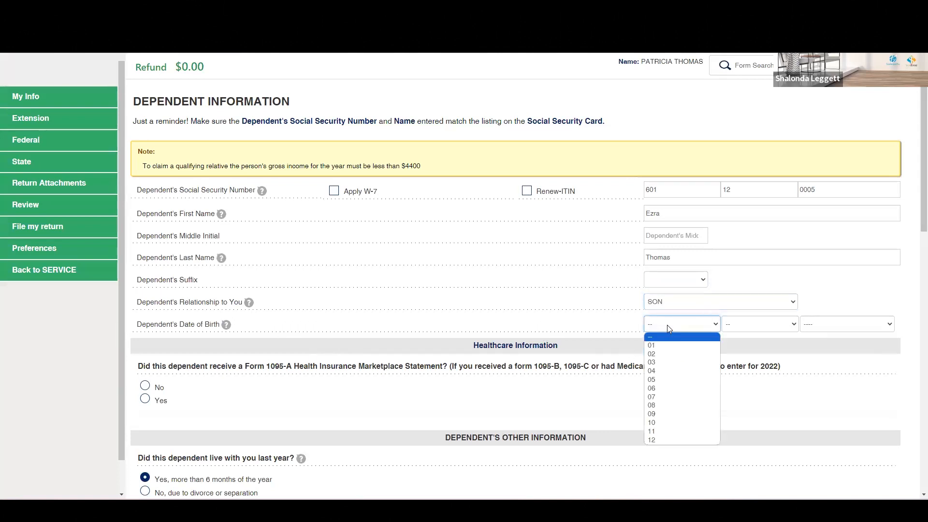
click(652, 389)
click(760, 324)
click(681, 324)
click(654, 397)
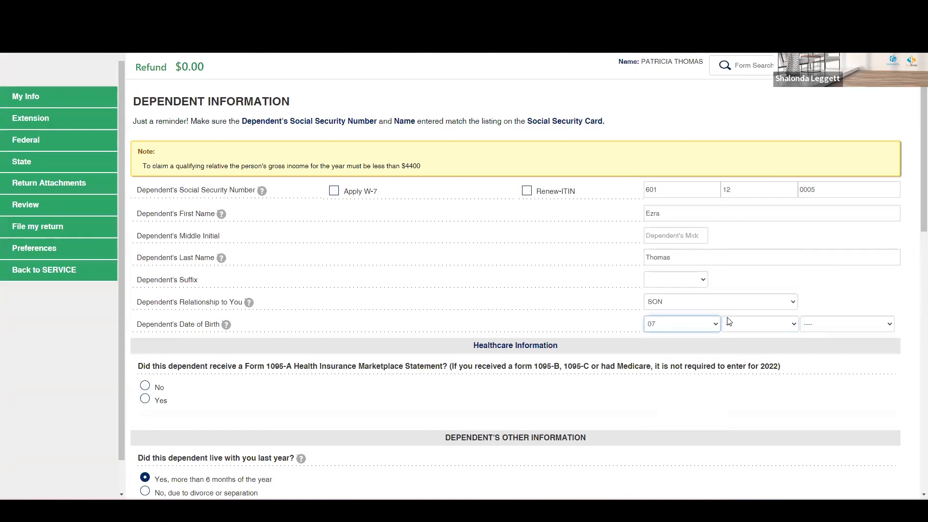
click(737, 324)
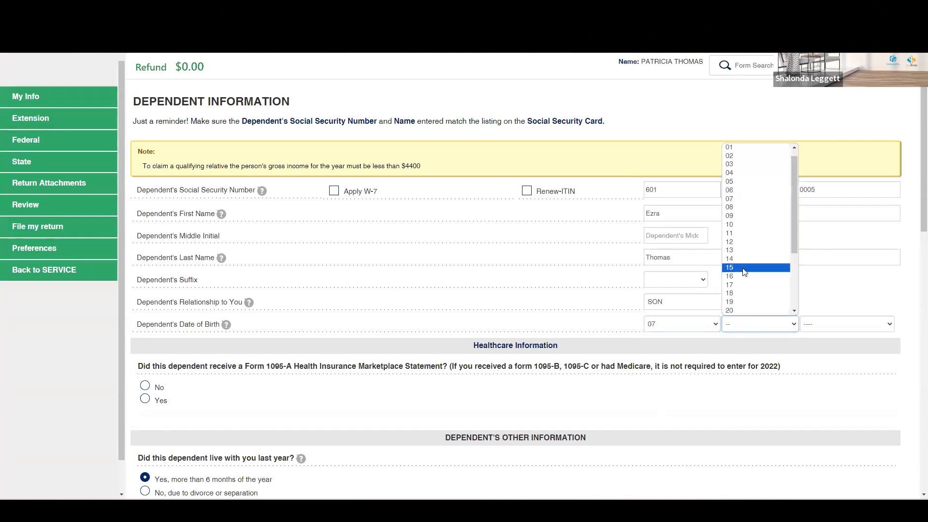
click(745, 268)
click(816, 328)
scroll(831, 290, down, 4)
click(830, 231)
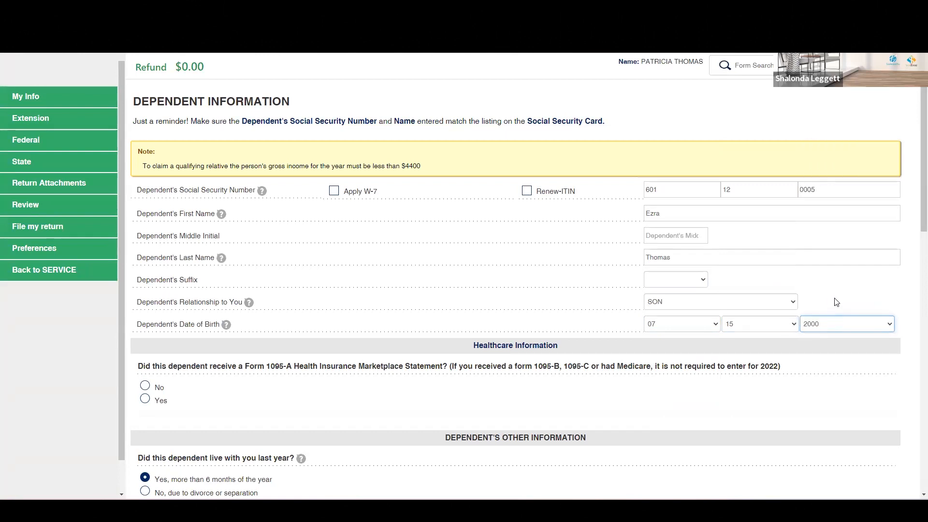
Step: Answer No to the dependent's Form 1095-A question and set the months the dependent lived with you to 12
scroll(788, 322, down, 2)
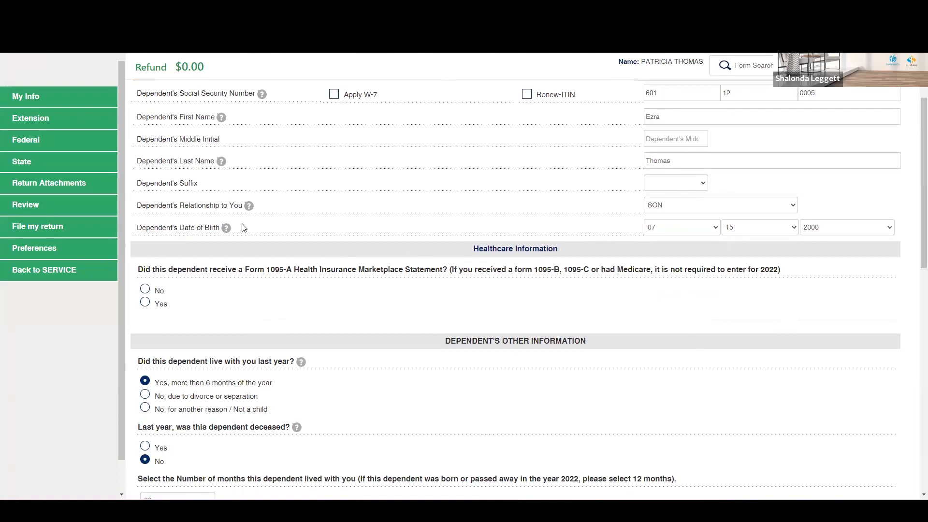
click(158, 292)
scroll(435, 352, down, 3)
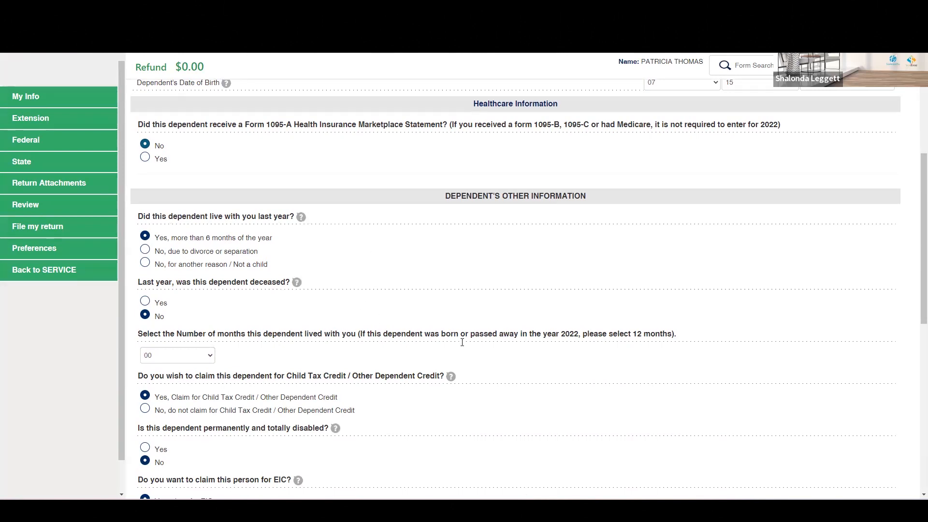
scroll(462, 341, down, 2)
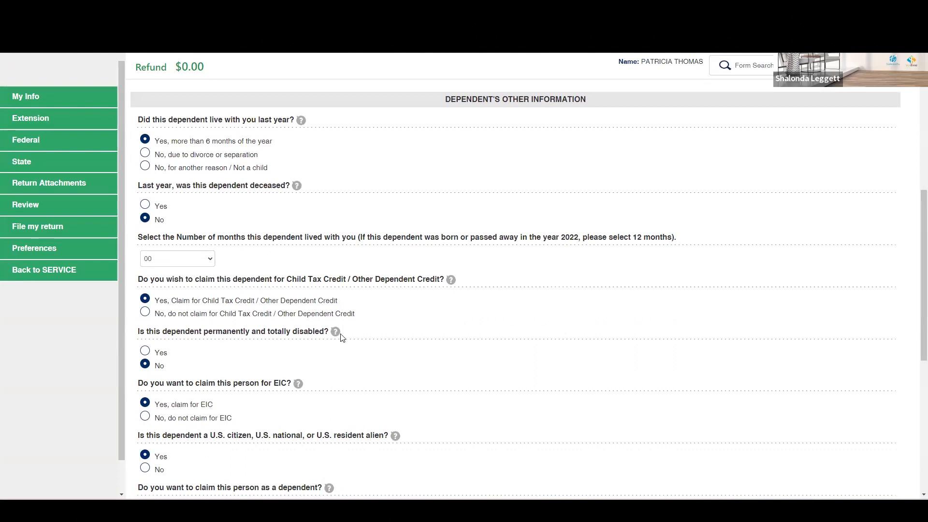
click(200, 264)
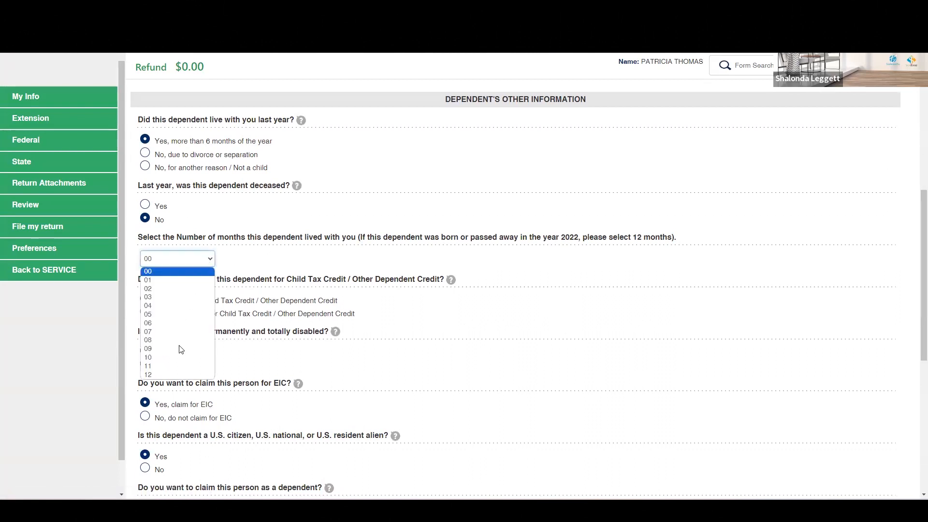
click(176, 375)
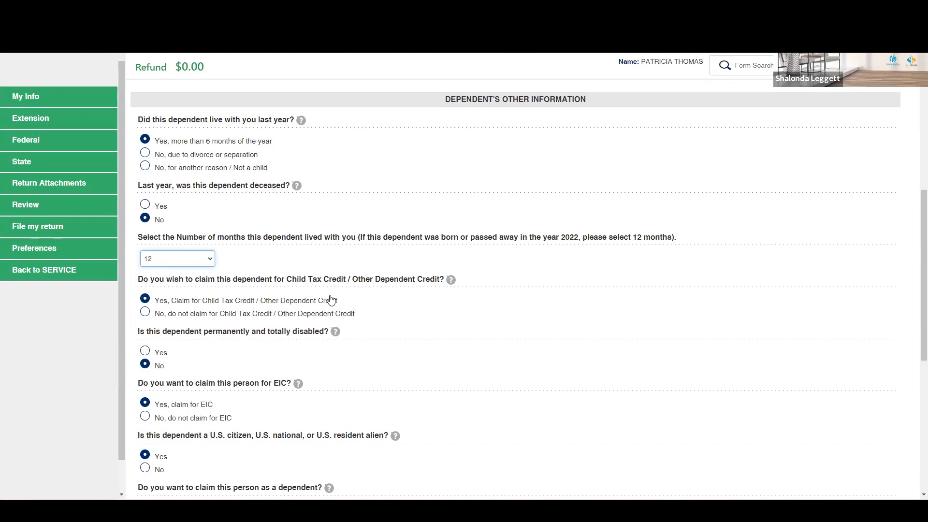
Step: Mark the dependent as a student last year and as a qualifying dependent
scroll(402, 285, down, 2)
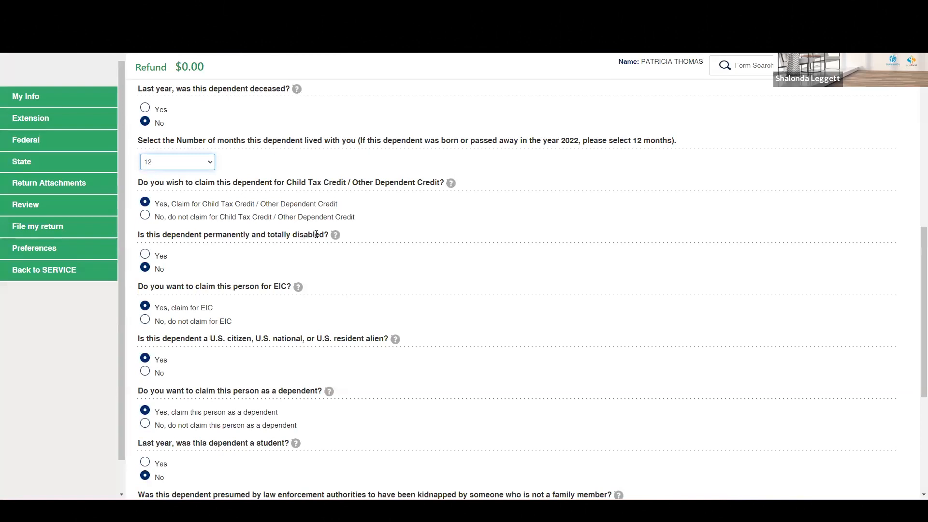
scroll(537, 314, down, 1)
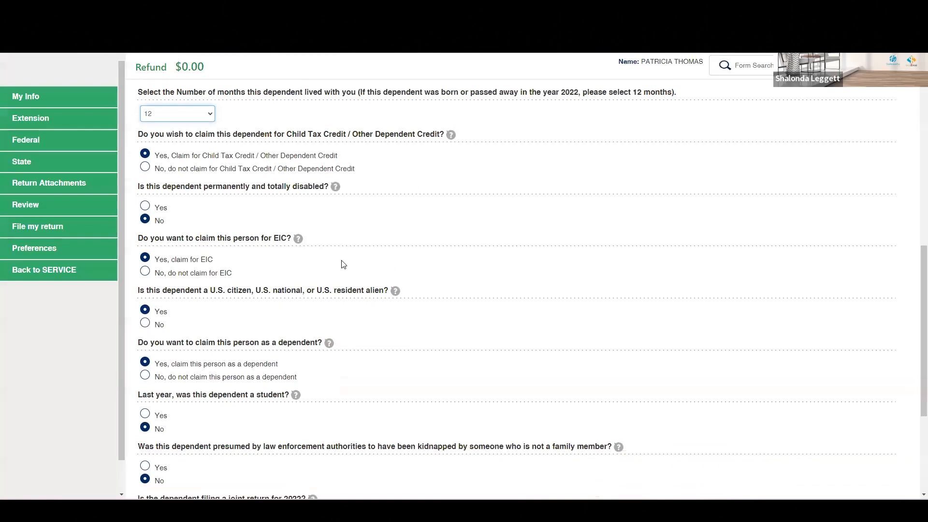
scroll(493, 326, down, 2)
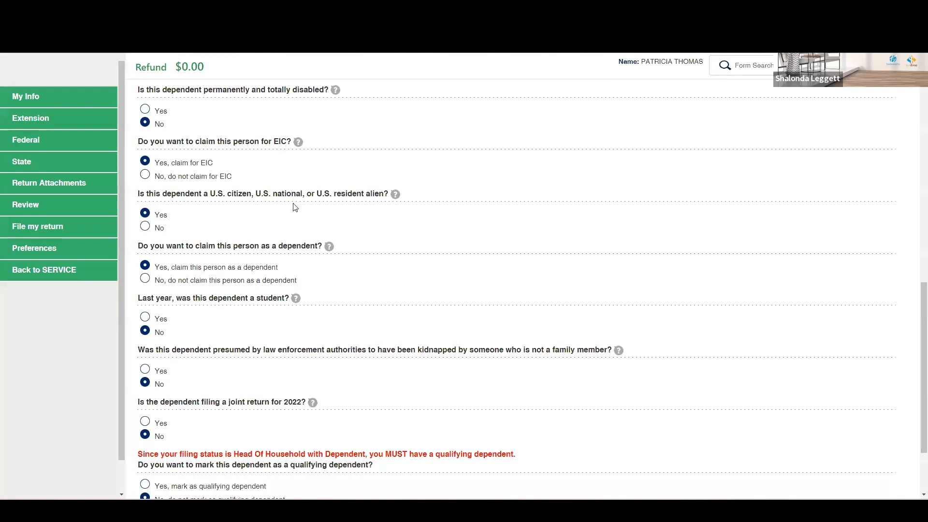
scroll(414, 283, down, 1)
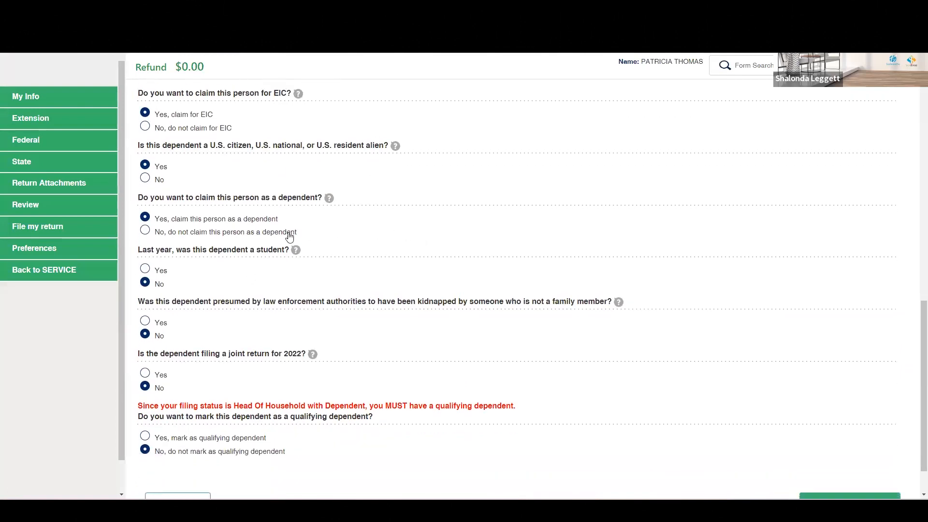
click(173, 270)
scroll(560, 342, down, 1)
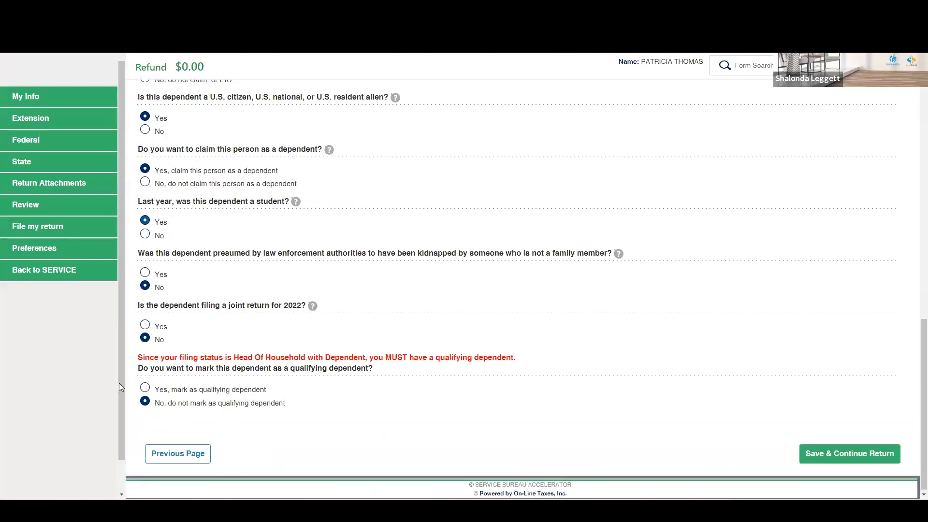
click(145, 387)
Step: Review the note about the qualifying relative's gross income limit at the top of the dependent form
scroll(755, 391, up, 5)
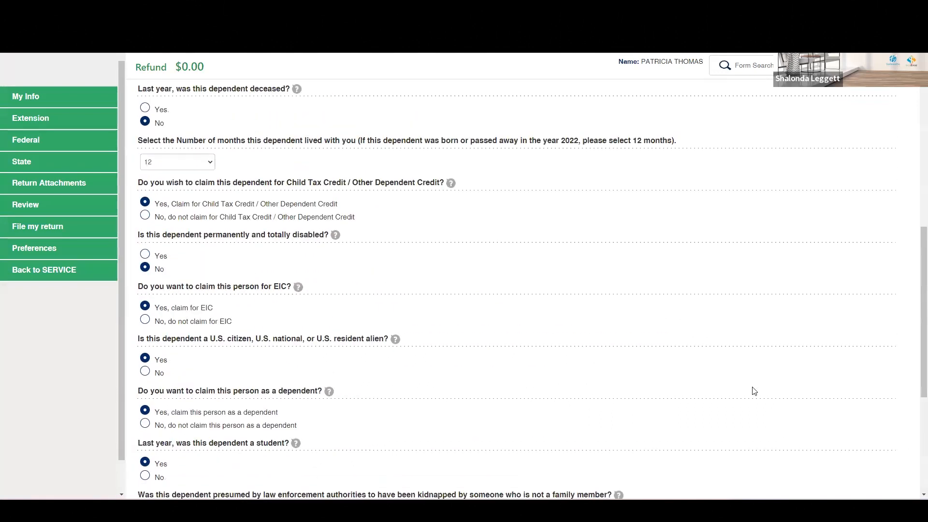
scroll(755, 391, up, 9)
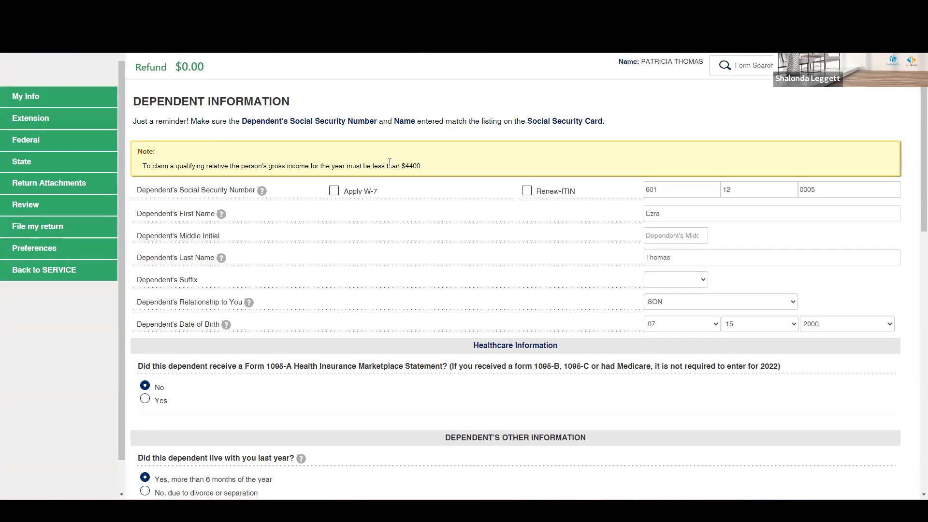
drag(147, 166, 238, 169)
click(265, 158)
scroll(458, 173, down, 10)
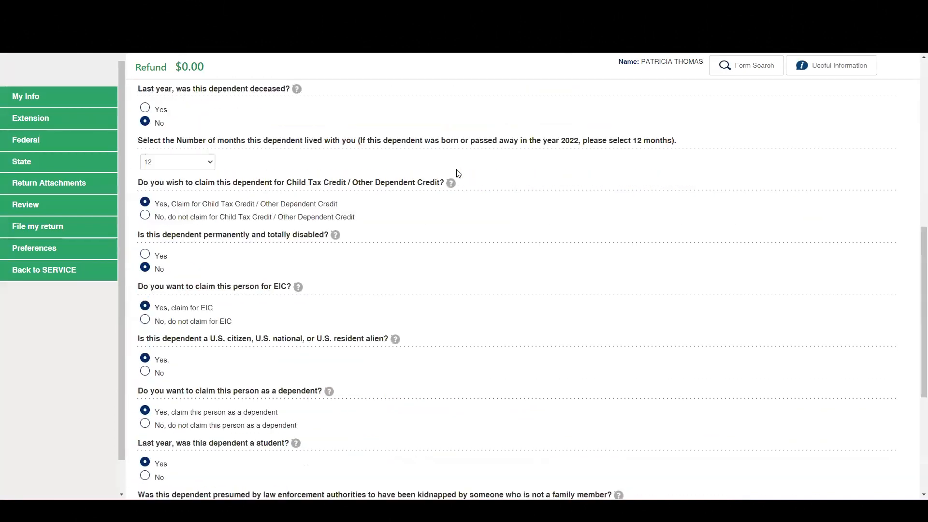
Step: Save the dependent's details and accept the dependent EIC eligibility page as answered
scroll(459, 173, down, 5)
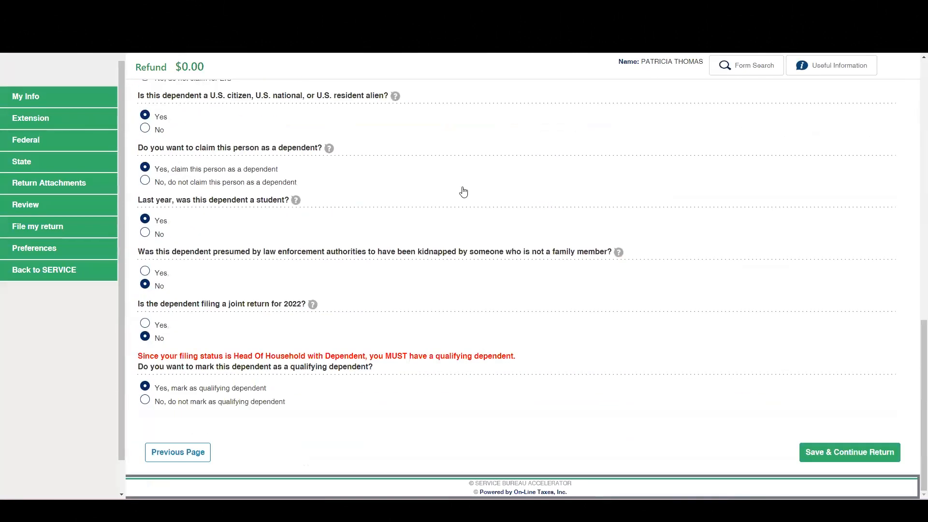
click(842, 455)
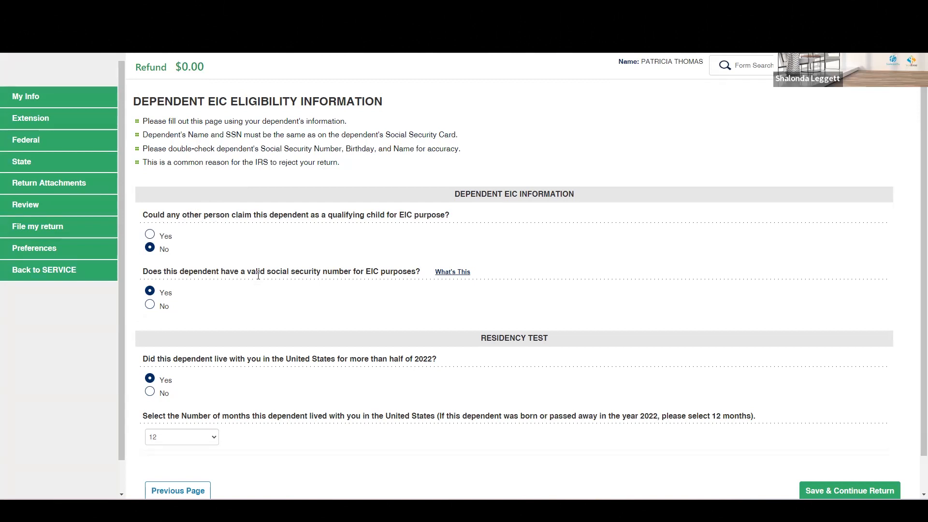
scroll(258, 275, down, 1)
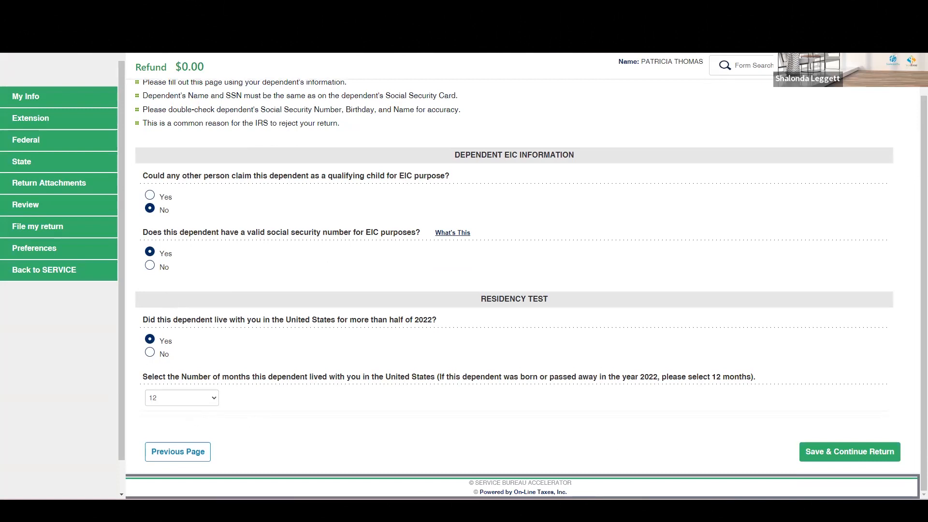
click(833, 451)
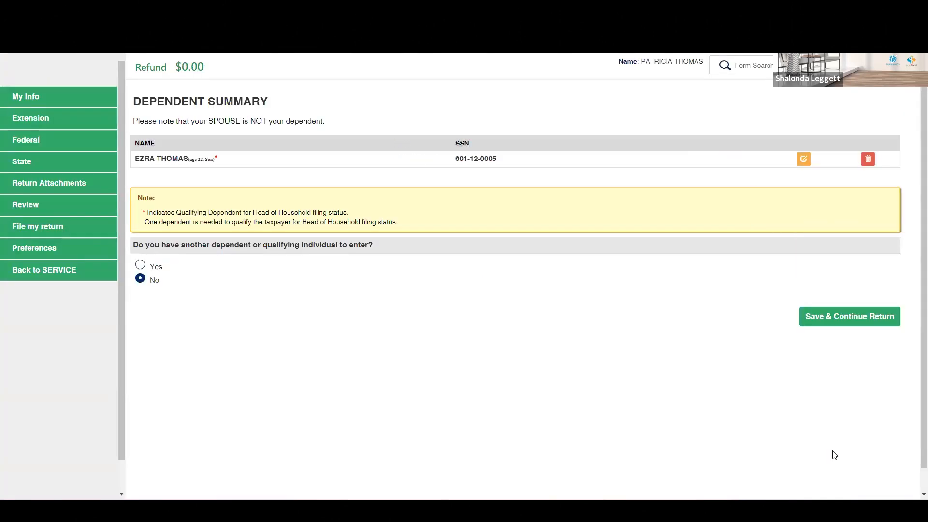
Step: Continue past the dependent summary, declaration of support, Form 8332 and claim-as-dependent pages with their default answers
click(864, 319)
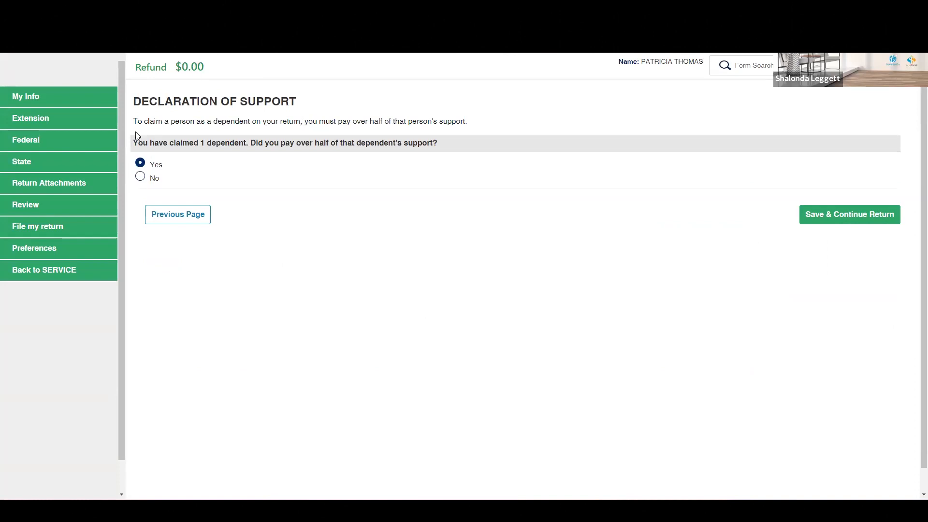
click(852, 222)
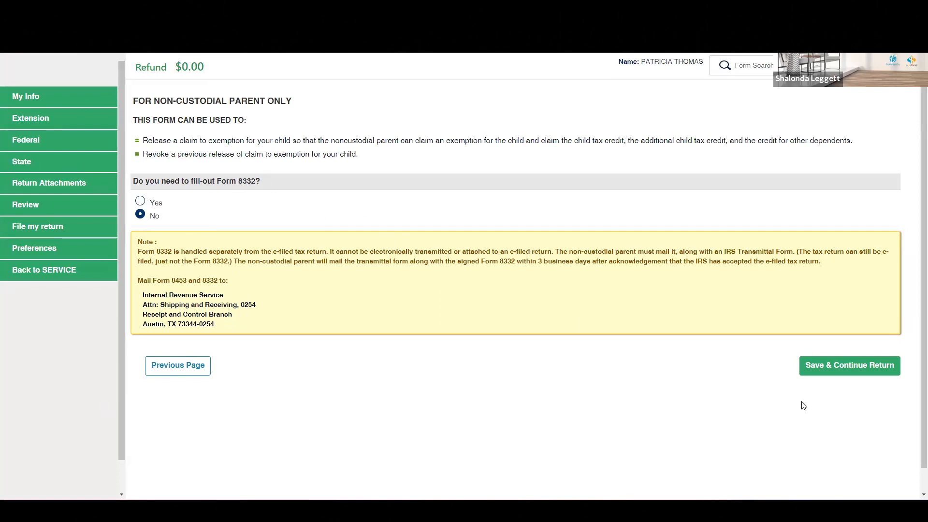
click(833, 366)
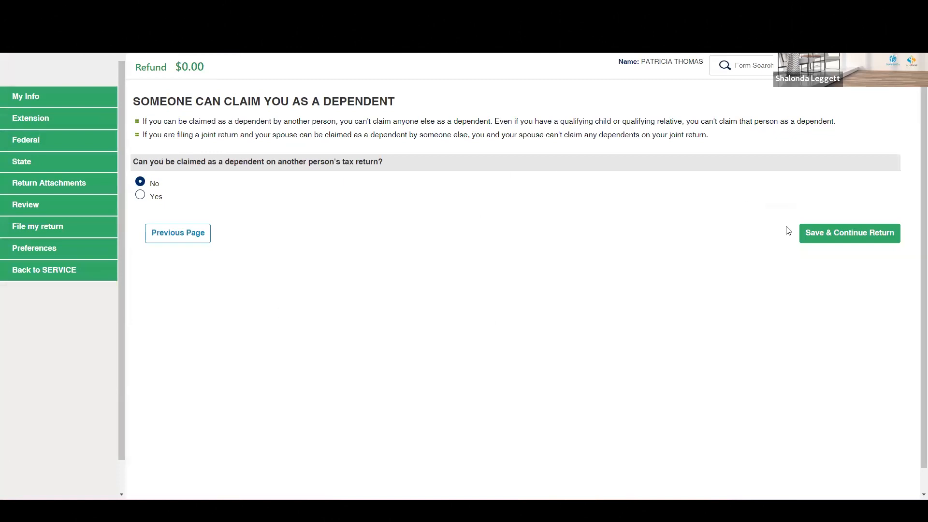
click(830, 233)
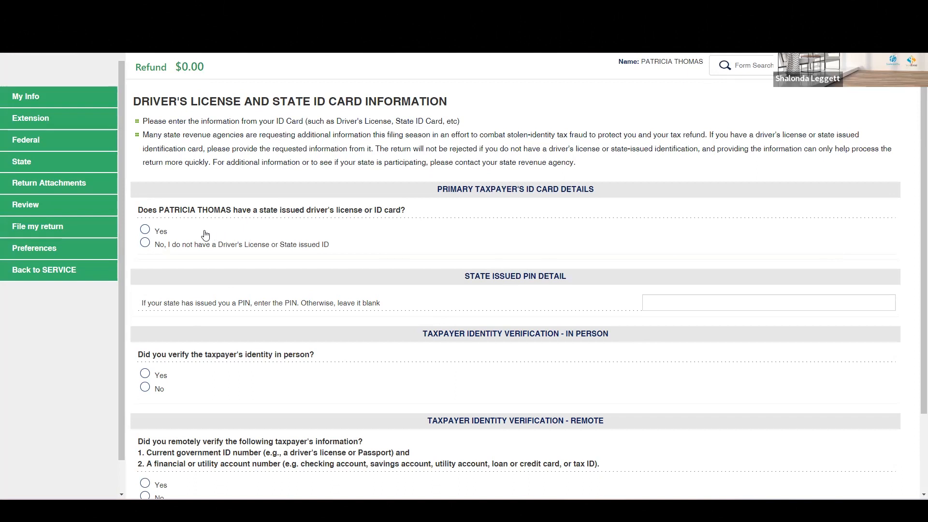
Step: Indicate the taxpayer has a state-issued ID, choosing Driver's License (U.S. state) issued by AZ
click(165, 234)
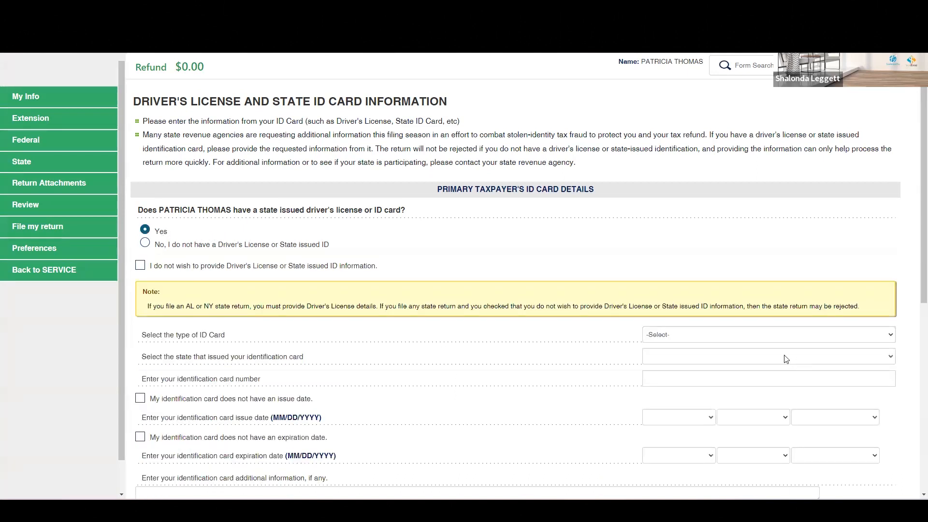
scroll(735, 294, down, 1)
click(735, 294)
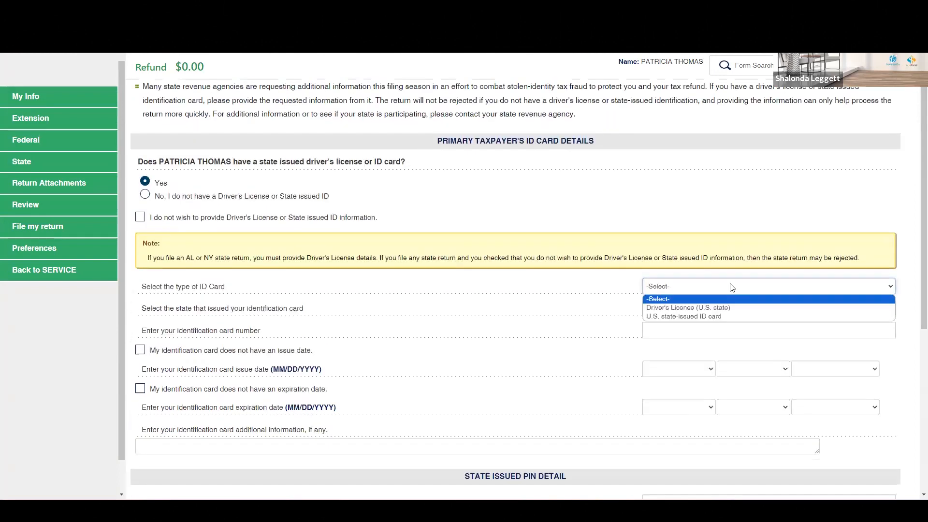
click(717, 307)
click(670, 309)
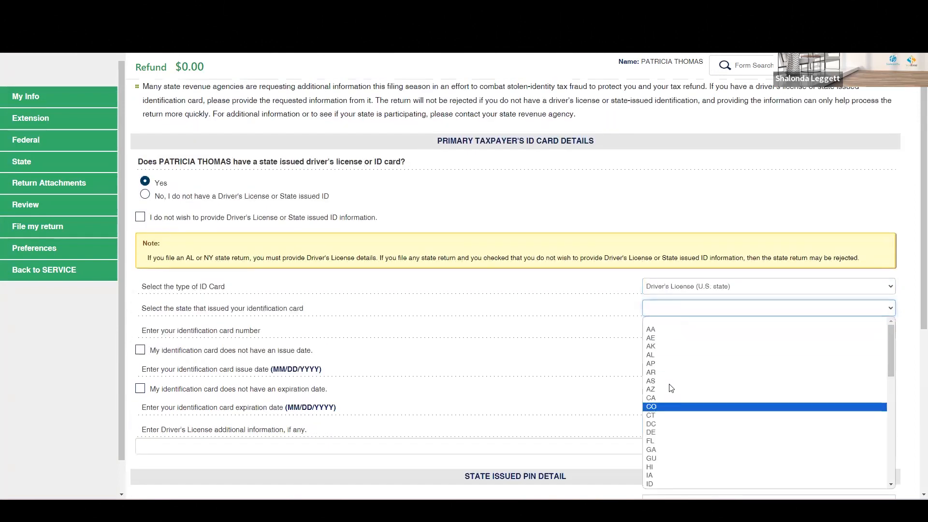
click(666, 387)
Step: Enter the taxpayer's driver's license number in the identification card number field
click(671, 332)
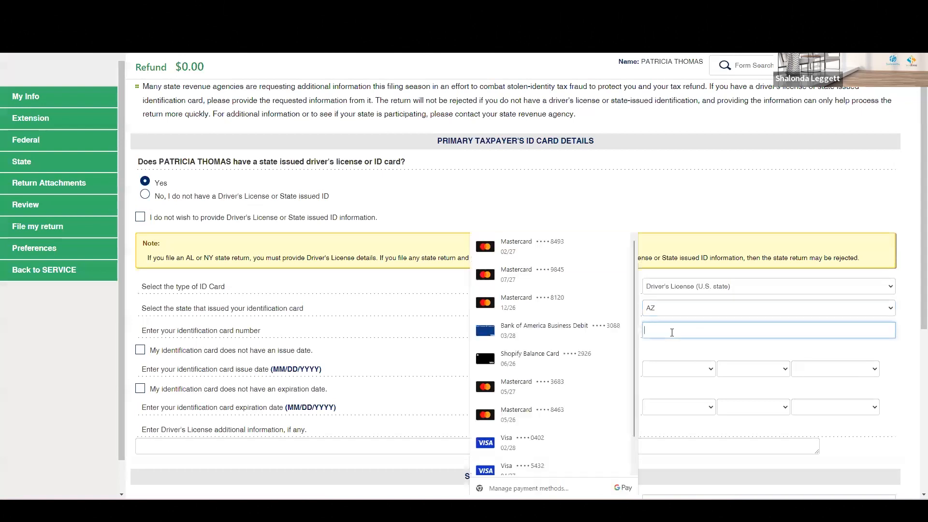
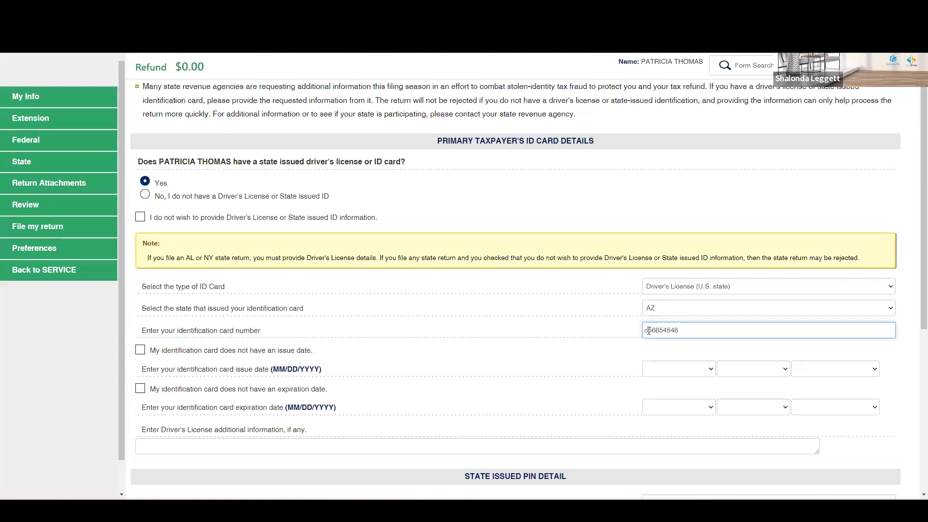
click(652, 330)
key(BackSpace)
text(D)
Step: Set the identification card issue date to 01/20/2020
click(675, 368)
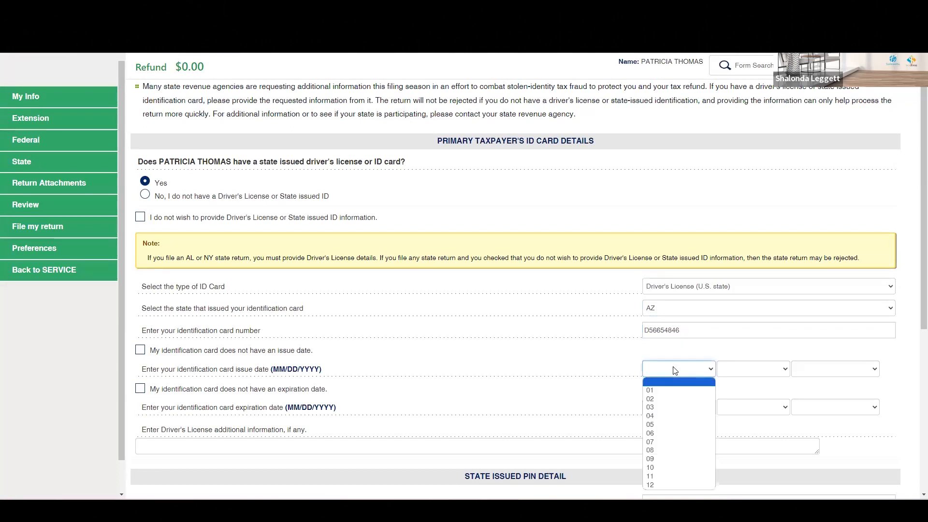
click(667, 390)
click(750, 370)
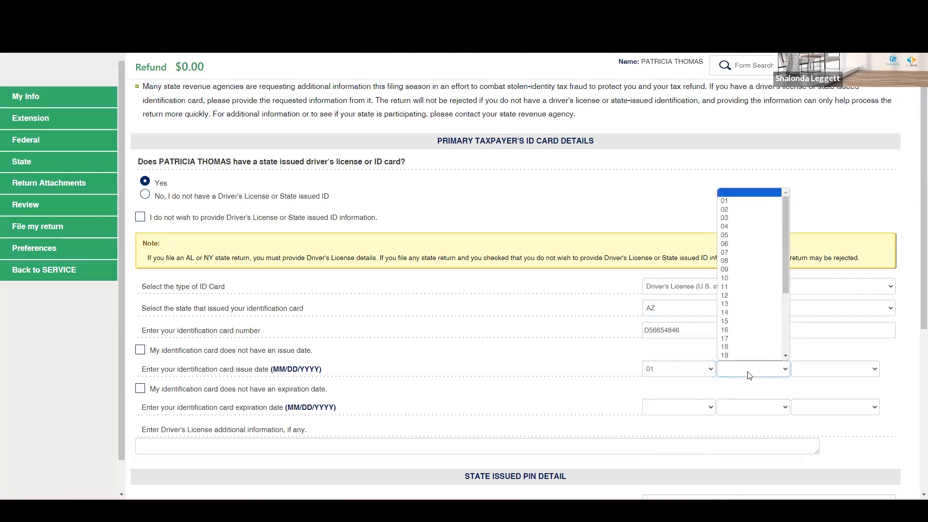
click(747, 355)
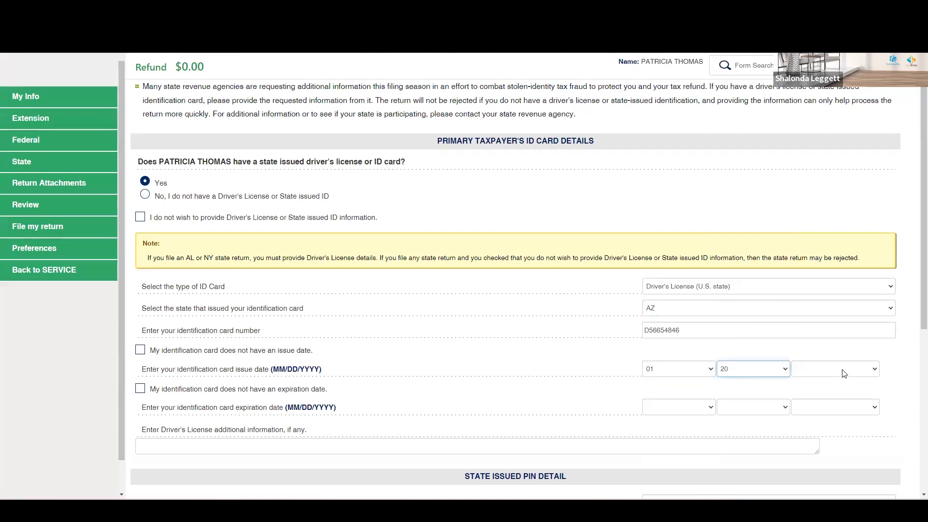
click(844, 371)
scroll(832, 261, down, 6)
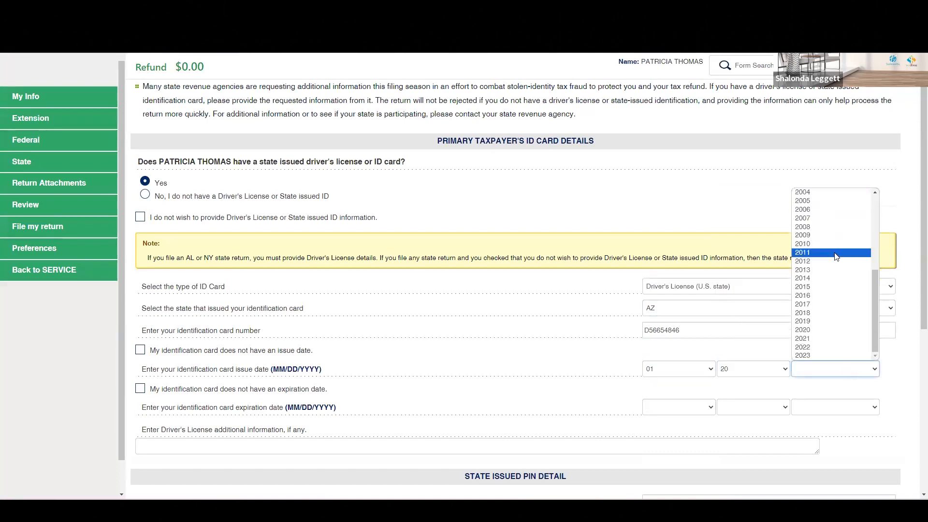
click(826, 328)
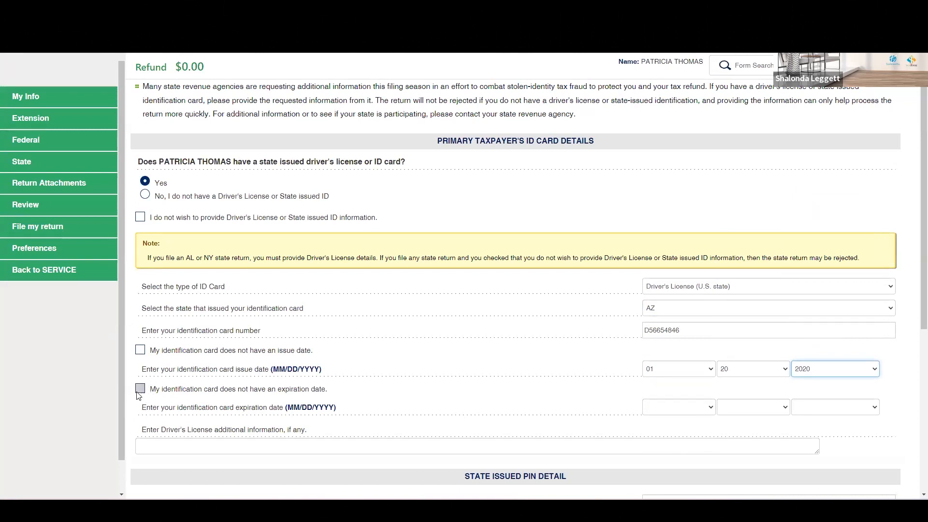
Step: Set the identification card expiration date to 01/20/2036
click(663, 409)
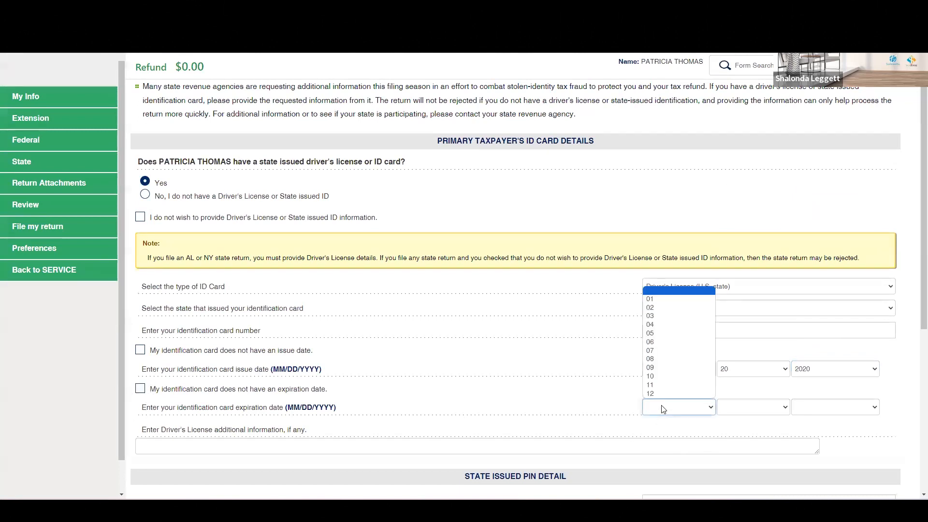
click(674, 299)
click(760, 410)
scroll(751, 387, down, 3)
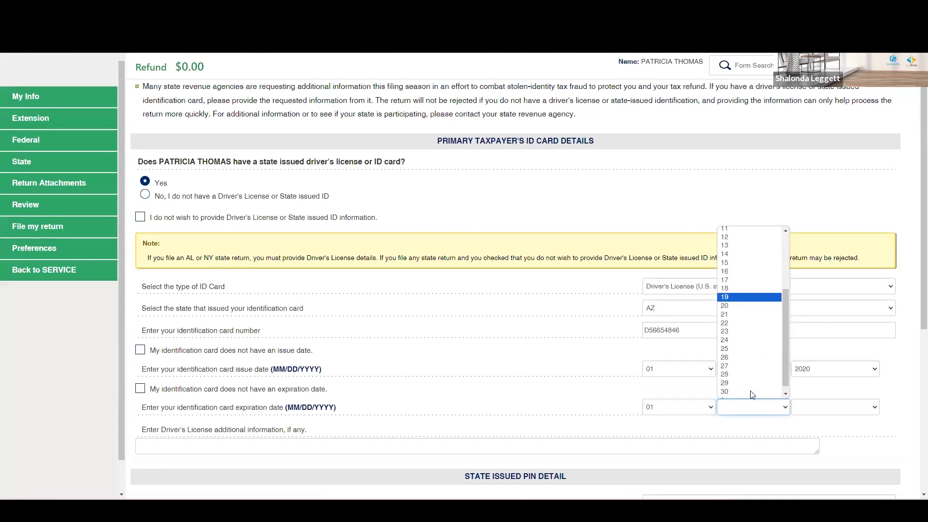
click(749, 306)
click(824, 412)
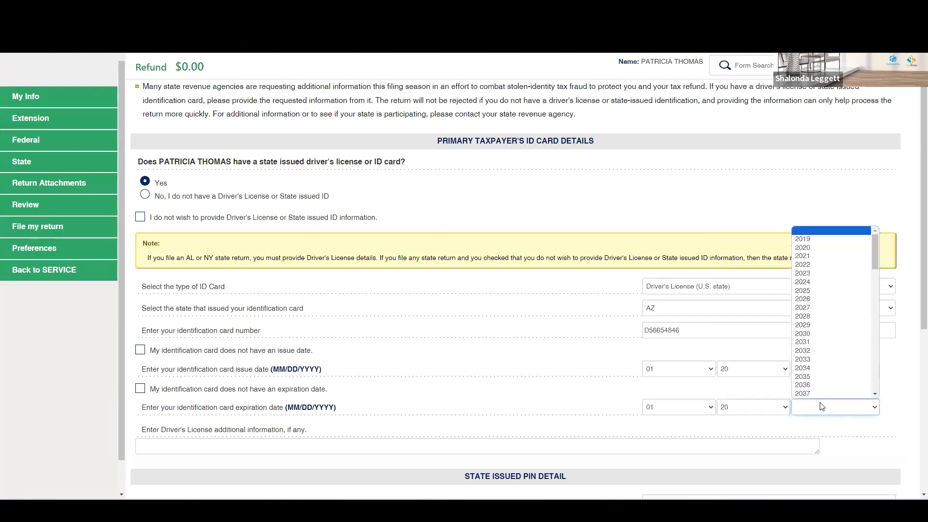
click(821, 377)
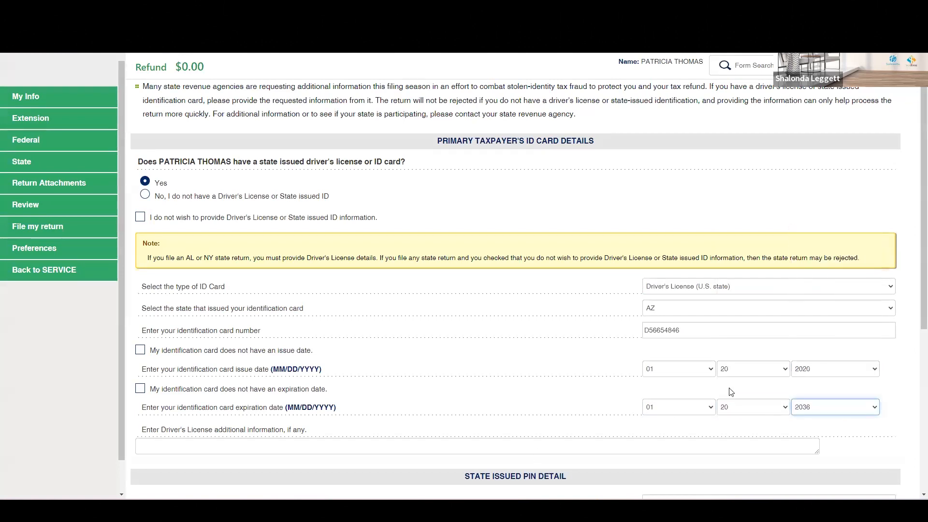
click(470, 403)
Step: Answer No to in-person identity verification and Yes to remote identity verification
scroll(469, 403, down, 4)
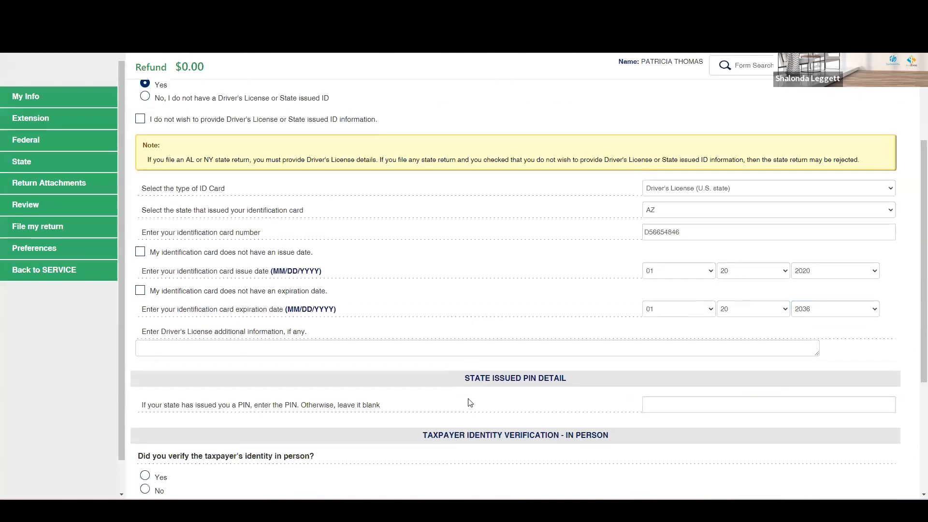
scroll(469, 404, down, 2)
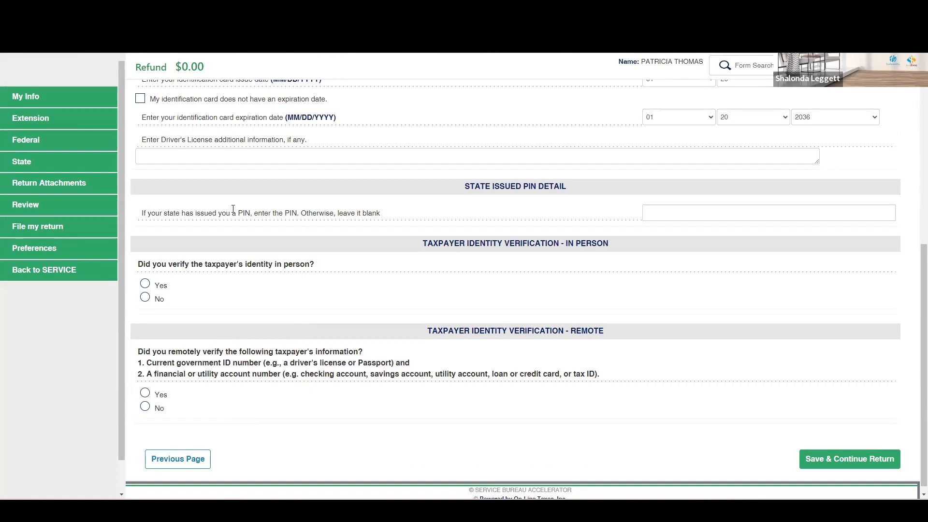
click(146, 300)
click(151, 394)
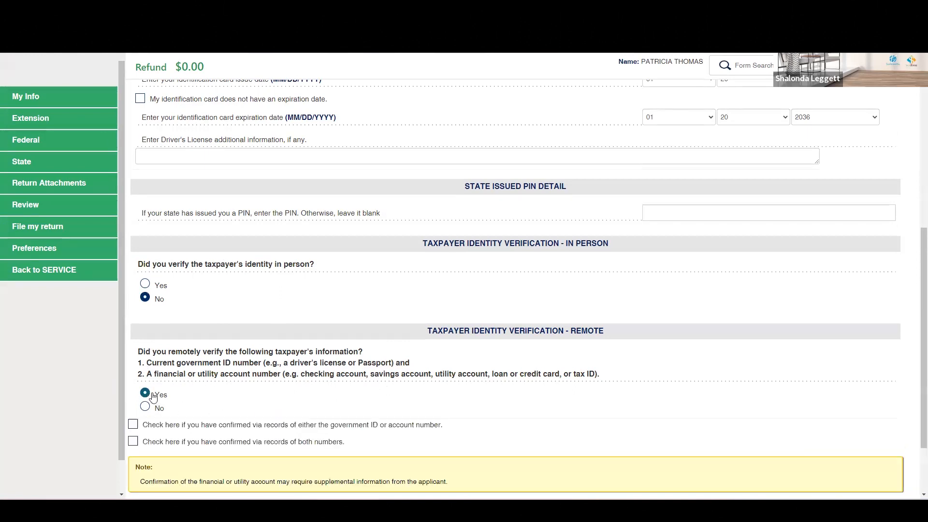
Step: Tick both remote verification confirmation boxes and save the driver's license page
scroll(152, 398, down, 2)
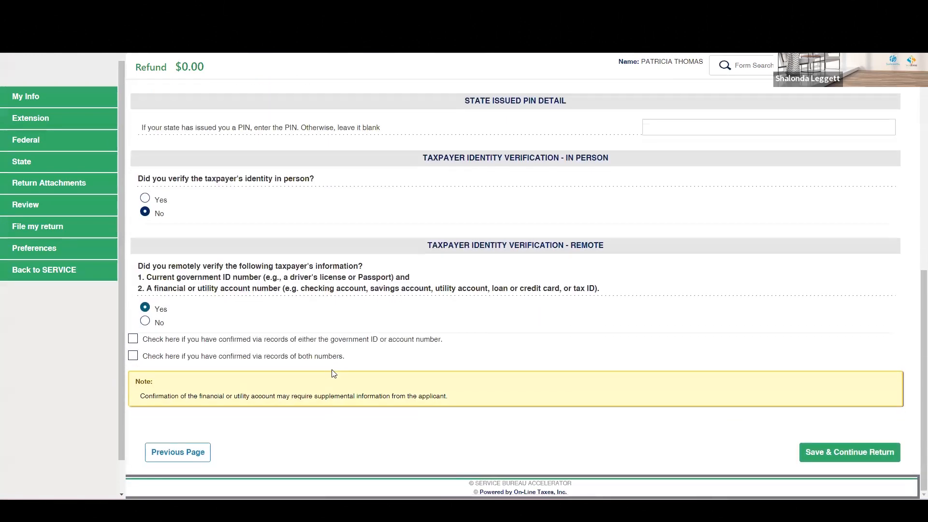
click(135, 342)
click(135, 357)
click(835, 455)
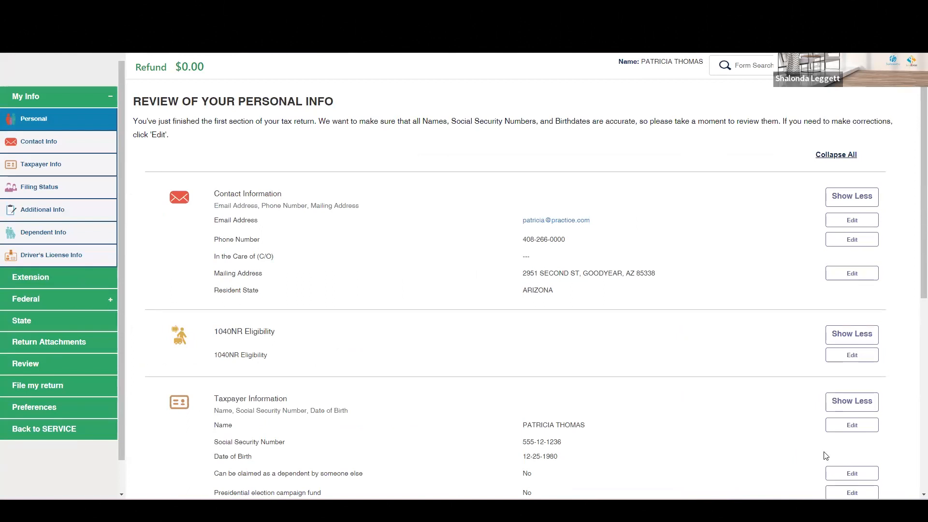
Step: Review the personal info summary sections and continue the return
scroll(729, 292, down, 3)
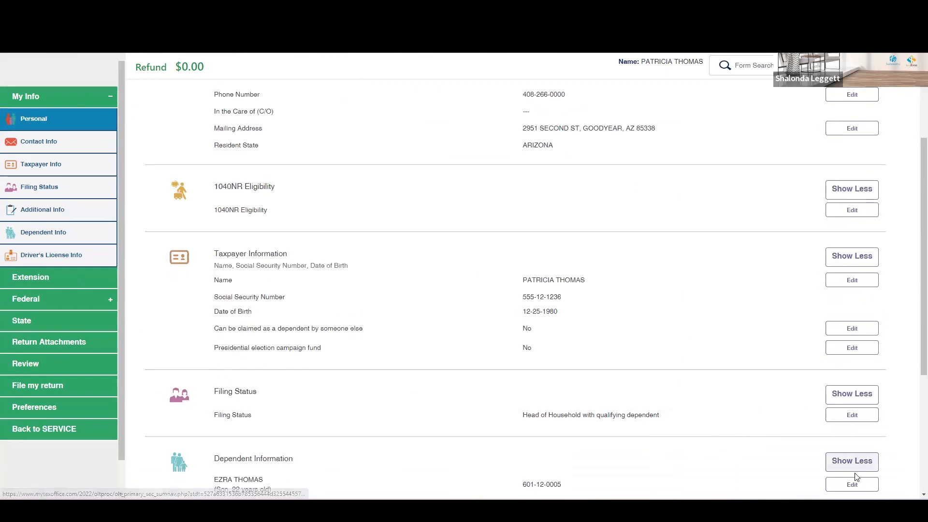
scroll(700, 346, down, 2)
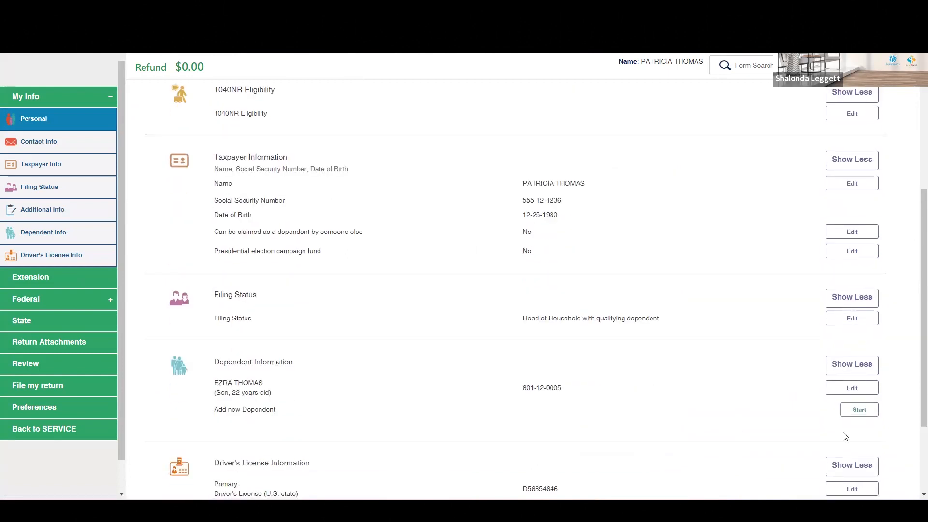
scroll(703, 363, down, 2)
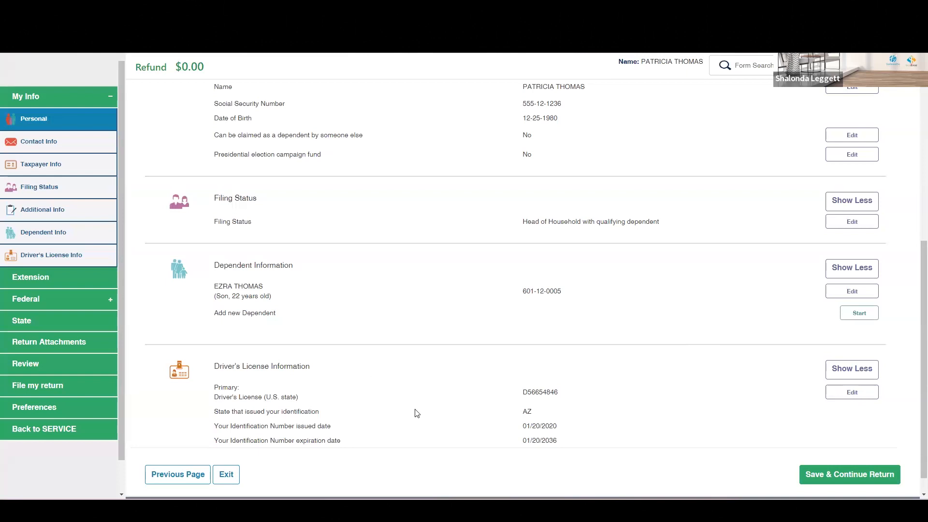
scroll(615, 416, up, 5)
scroll(613, 415, up, 1)
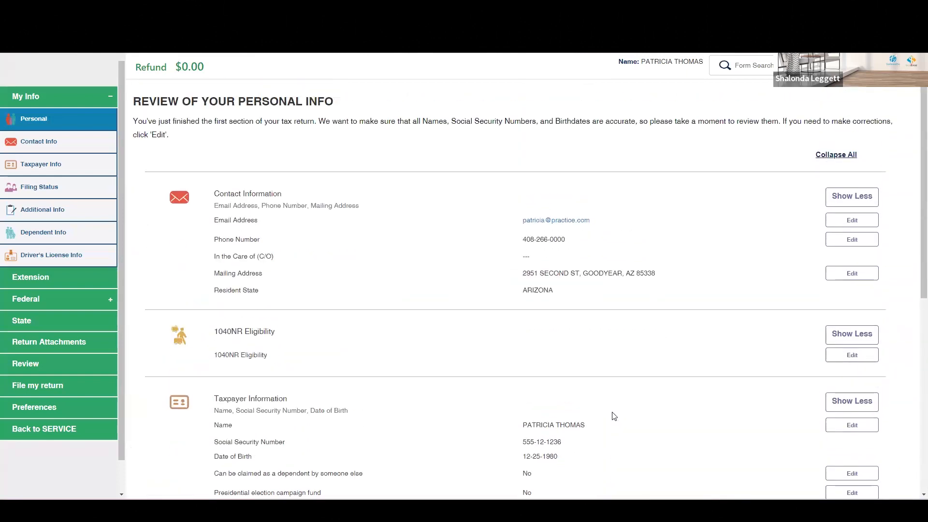
scroll(644, 306, down, 7)
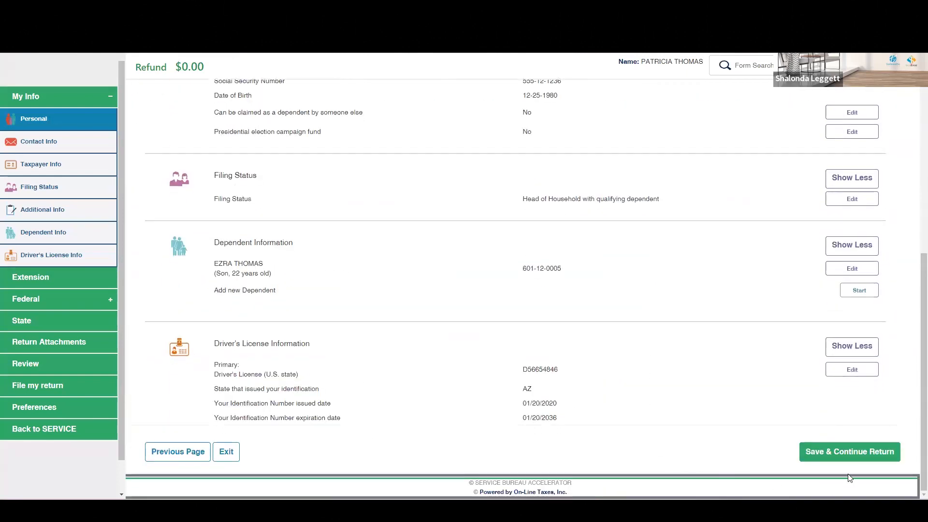
click(841, 453)
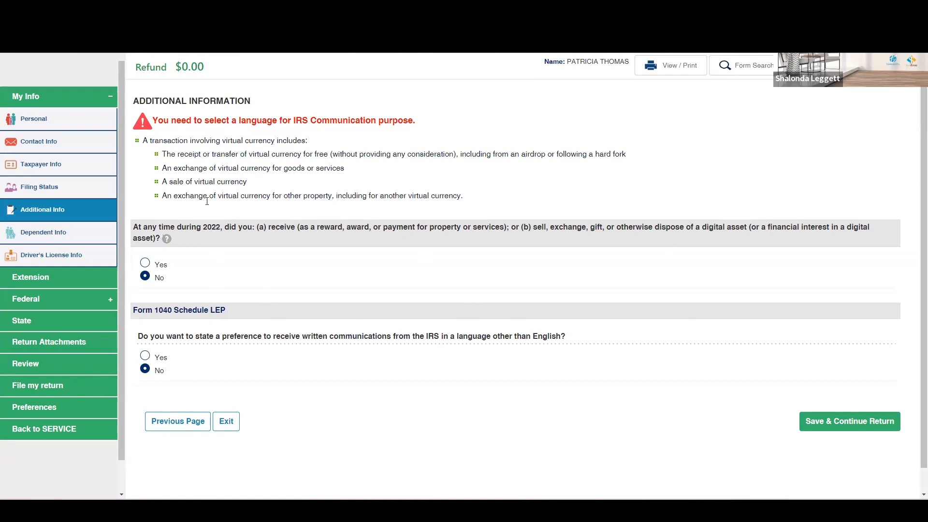
Step: Continue past the Additional Information and Form 9000 alternative media pages keeping the No answers
click(823, 419)
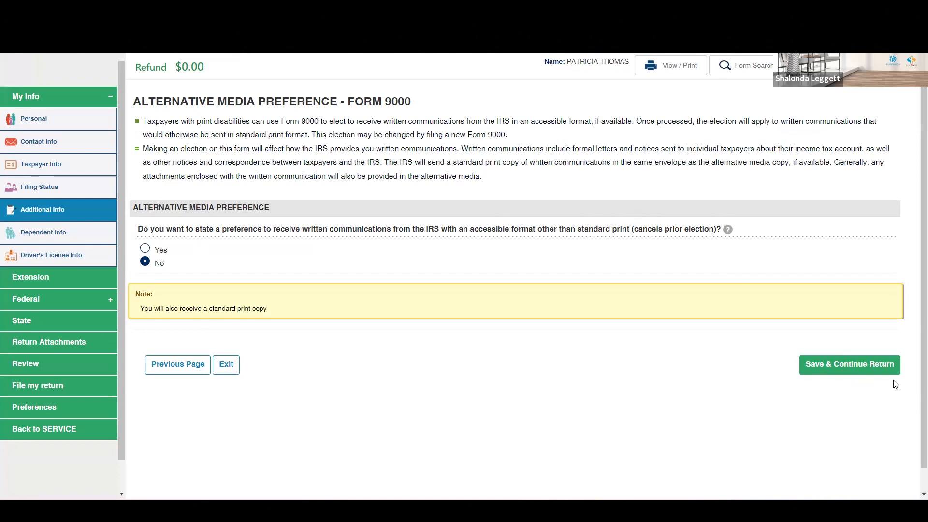
click(839, 365)
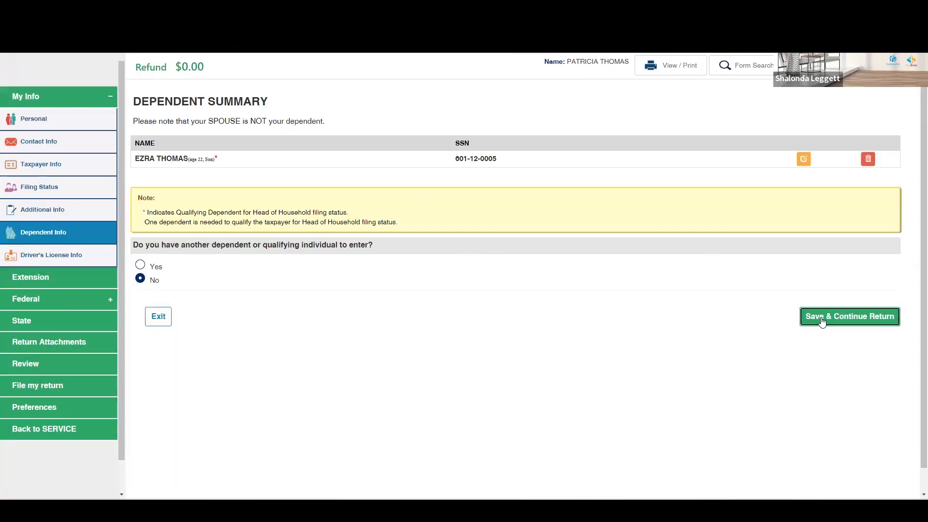
Step: Continue past the Declaration of Support and dependent-claim pages, keeping the Yes and No answers
click(822, 320)
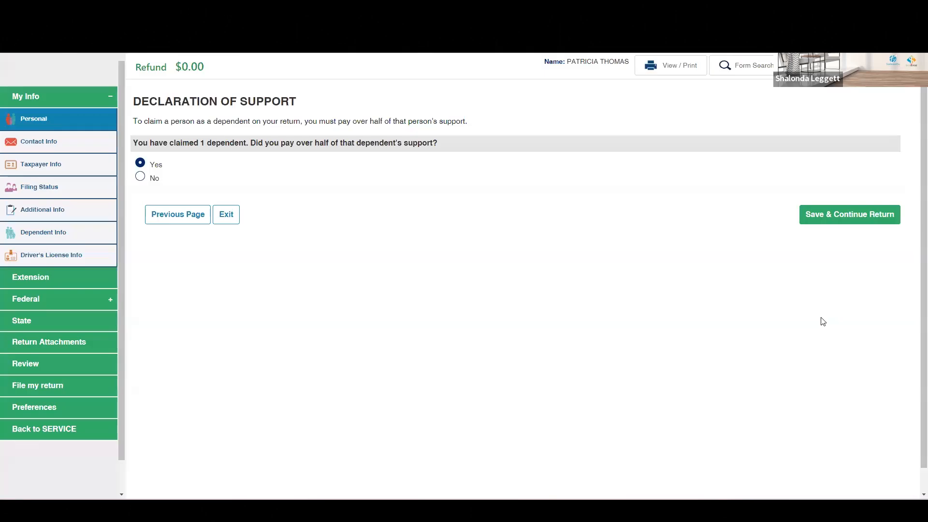
click(835, 215)
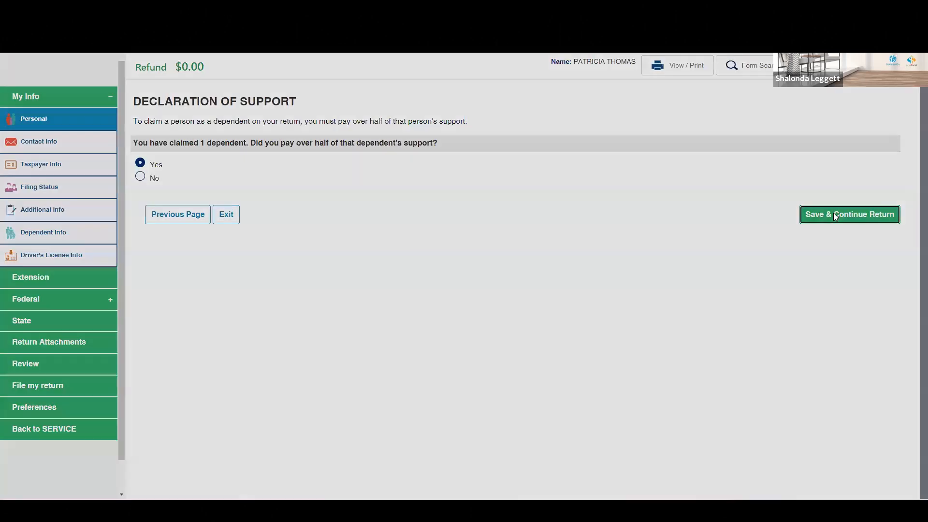
click(842, 372)
click(830, 235)
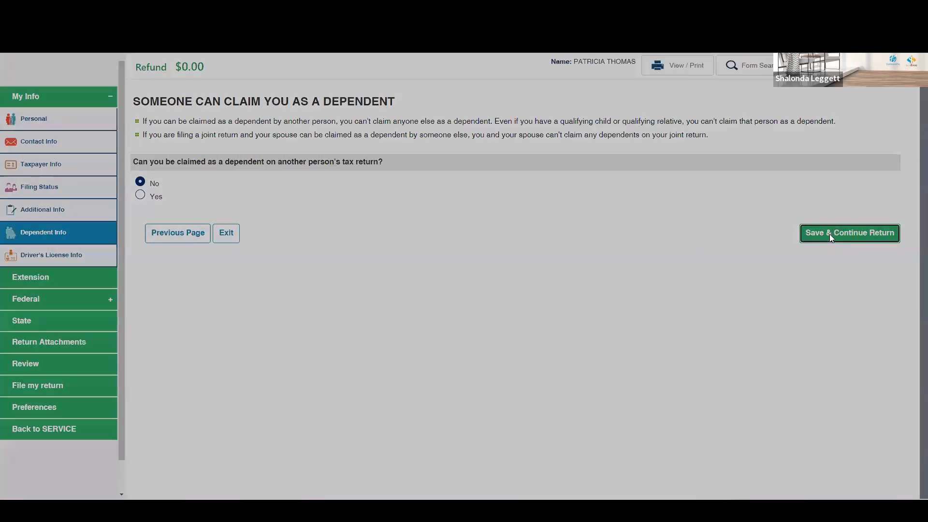
Step: Save the driver's license page again and continue past the personal info summary to the income section
scroll(836, 488, down, 6)
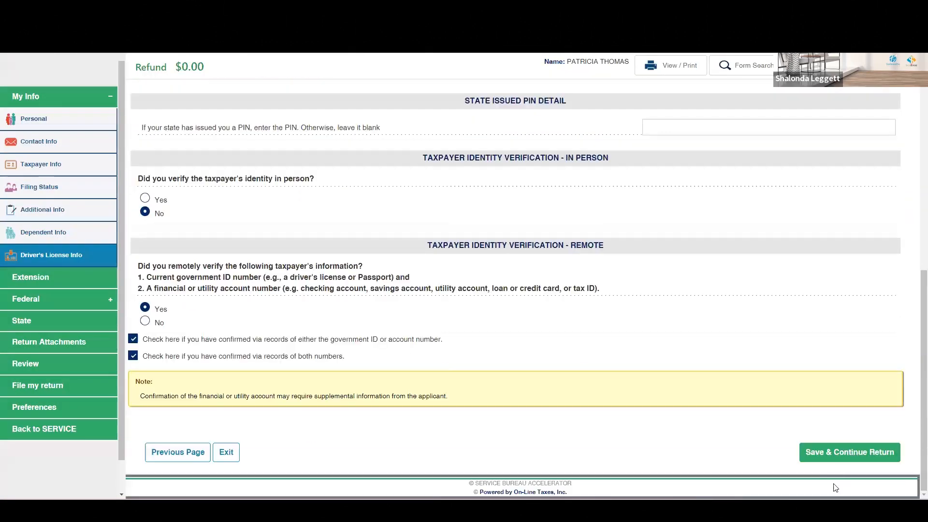
click(841, 450)
scroll(798, 432, down, 1)
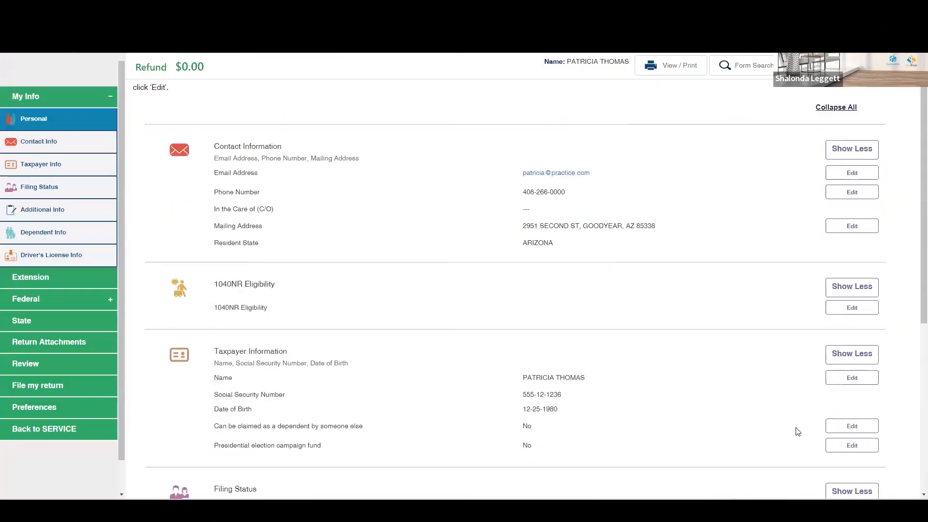
scroll(798, 432, down, 6)
click(831, 451)
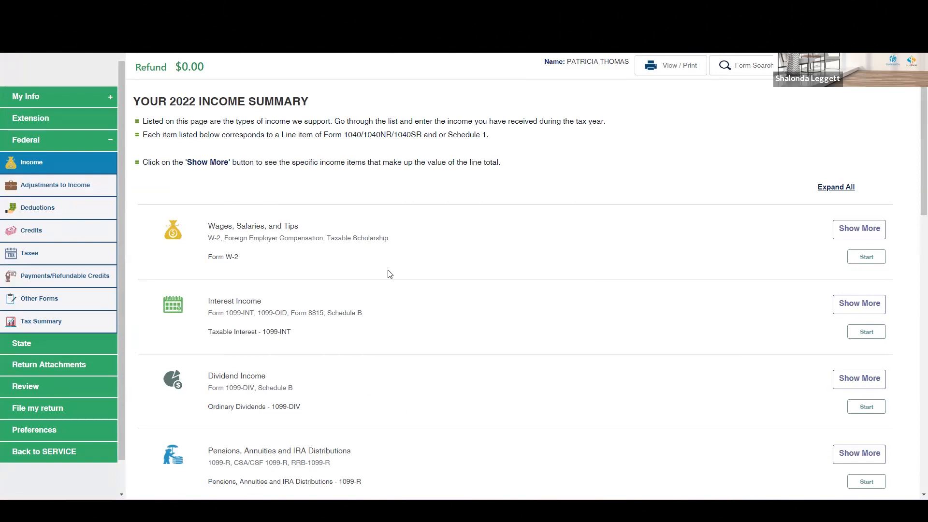
Step: Browse the income categories listed on the 2022 income summary
scroll(372, 259, down, 1)
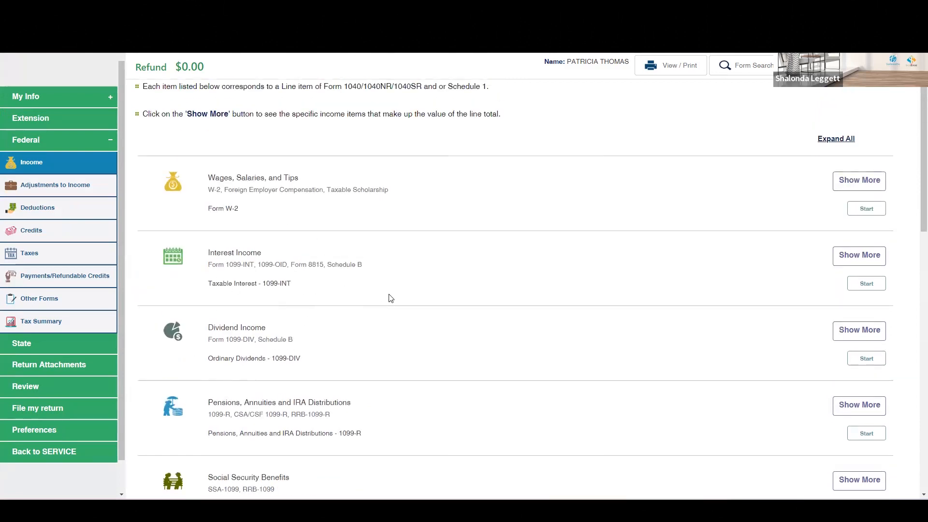
scroll(300, 266, down, 2)
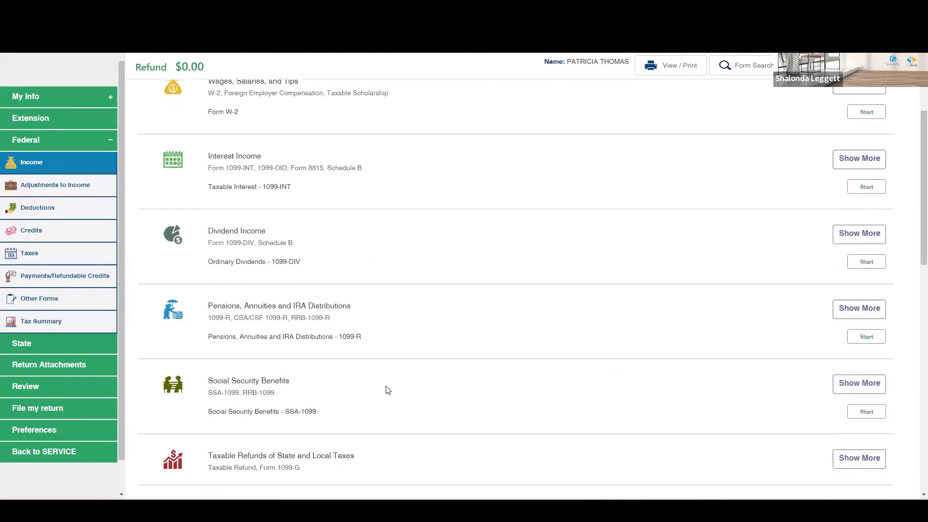
scroll(424, 320, down, 1)
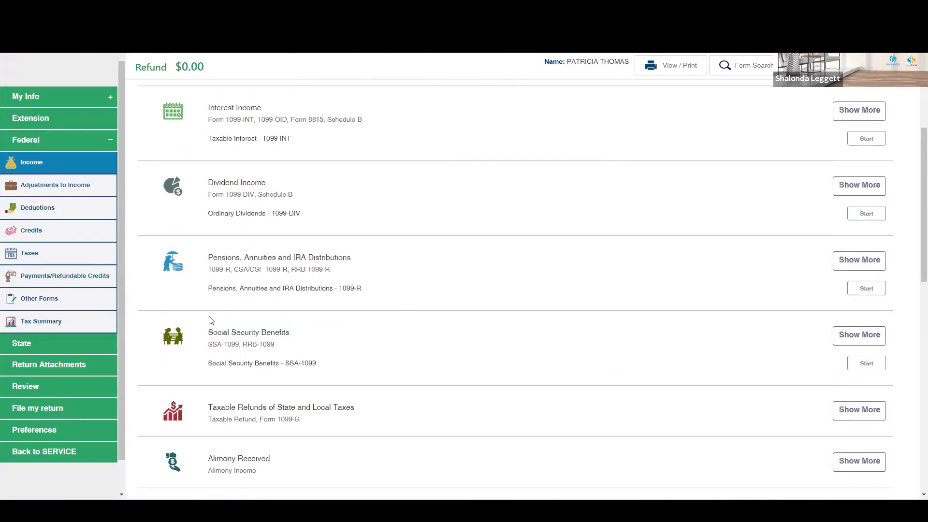
scroll(481, 330, down, 1)
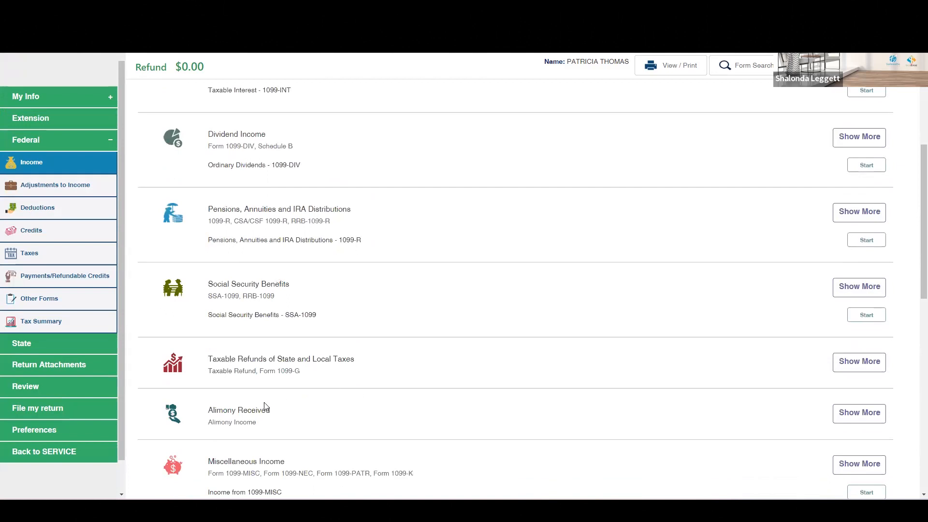
scroll(427, 348, down, 2)
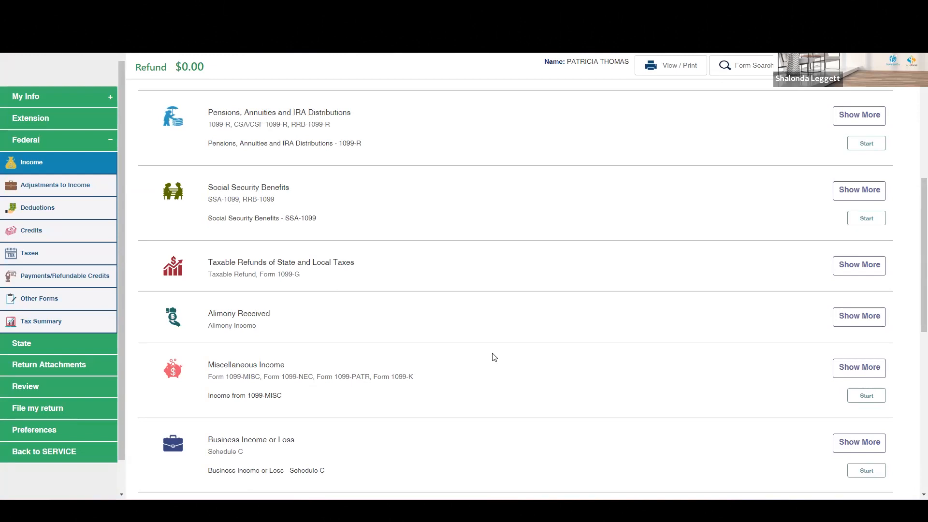
scroll(474, 338, down, 2)
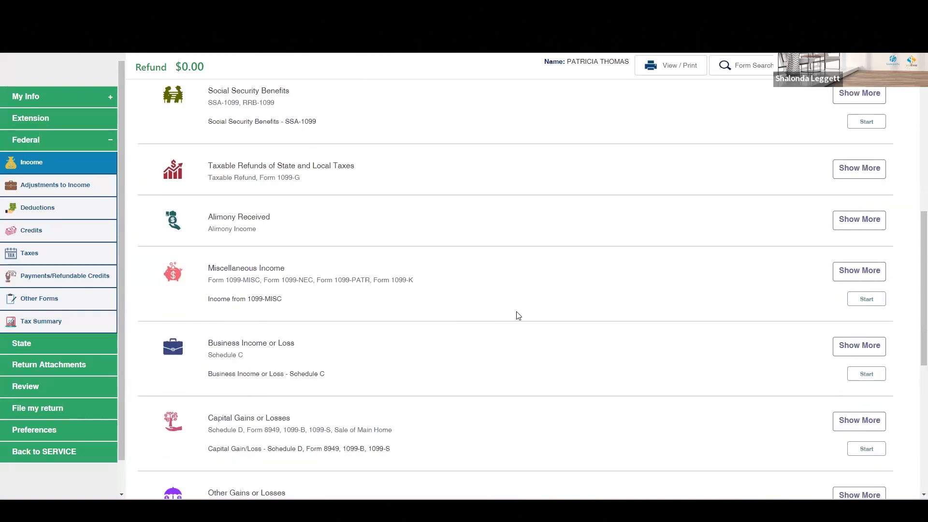
scroll(518, 314, down, 3)
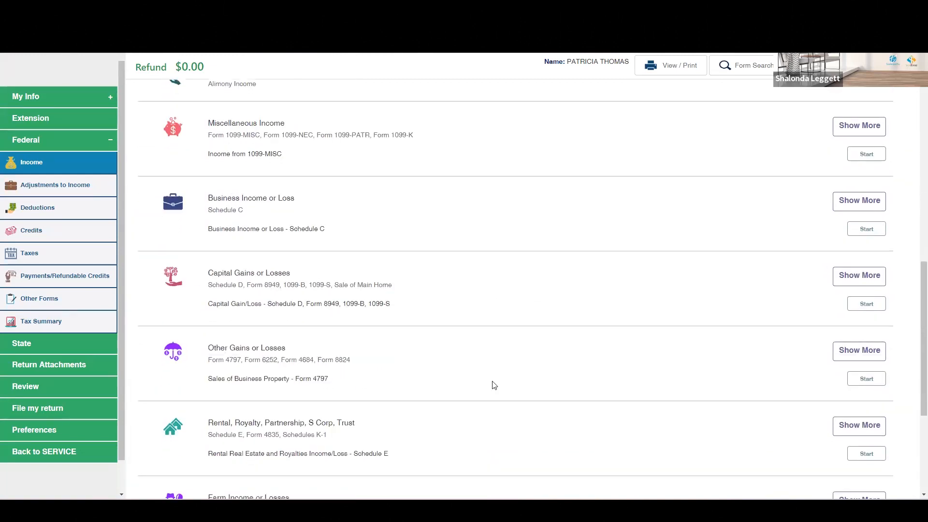
scroll(498, 382, down, 2)
scroll(499, 379, down, 1)
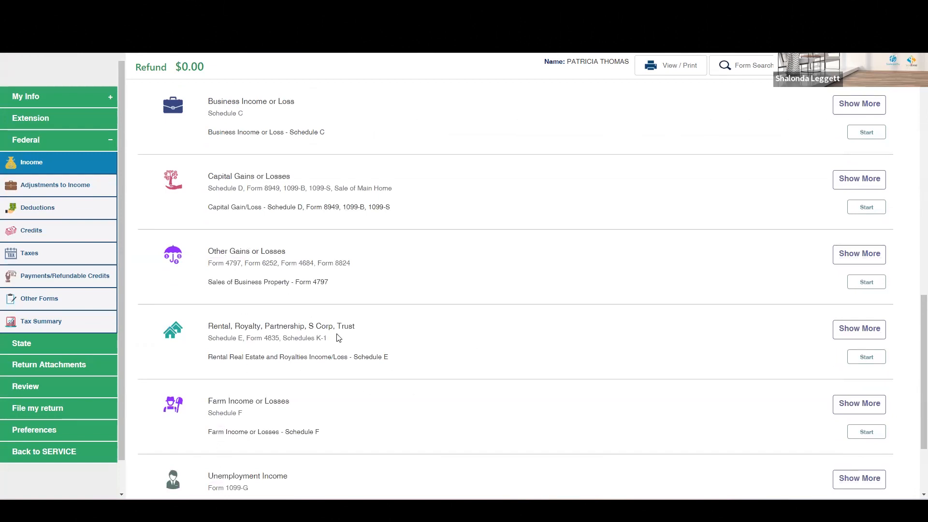
scroll(568, 347, down, 2)
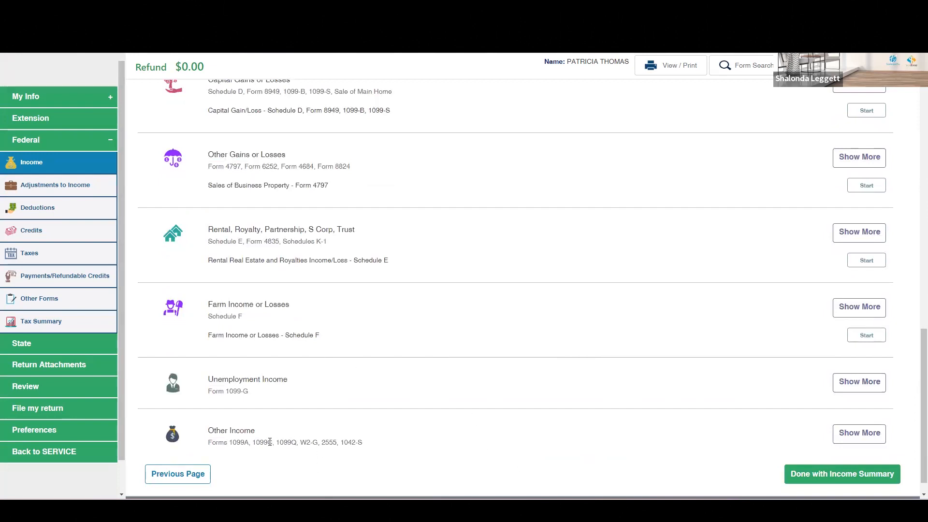
Step: Expand the Other Income category and browse its list of income items
click(852, 438)
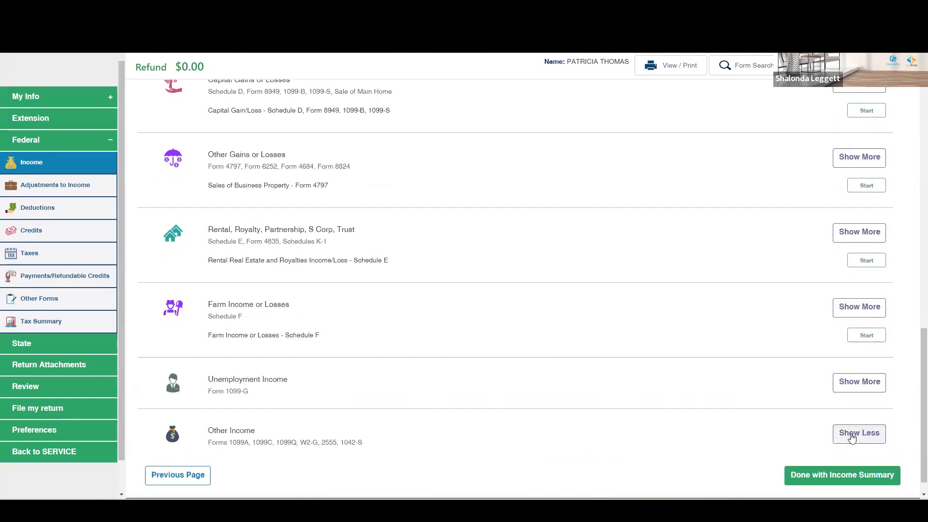
scroll(715, 348, down, 2)
scroll(702, 345, down, 2)
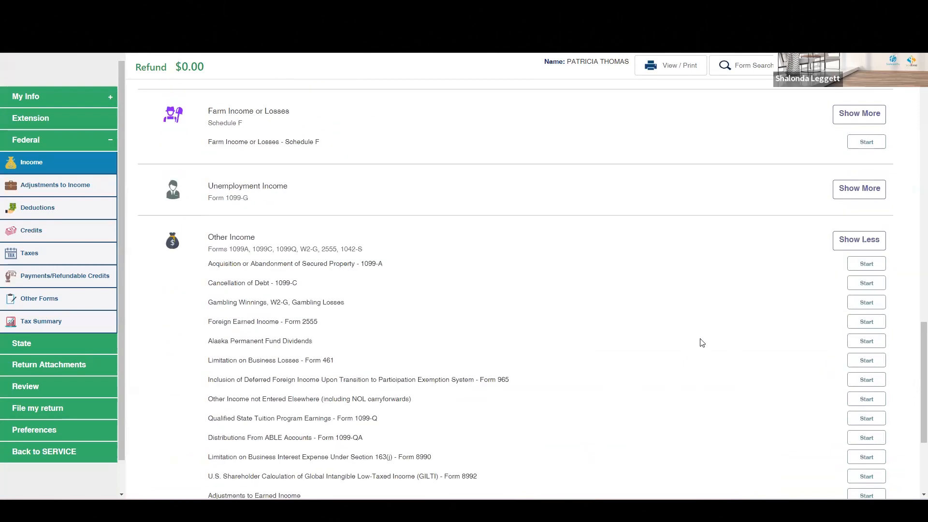
scroll(299, 306, down, 1)
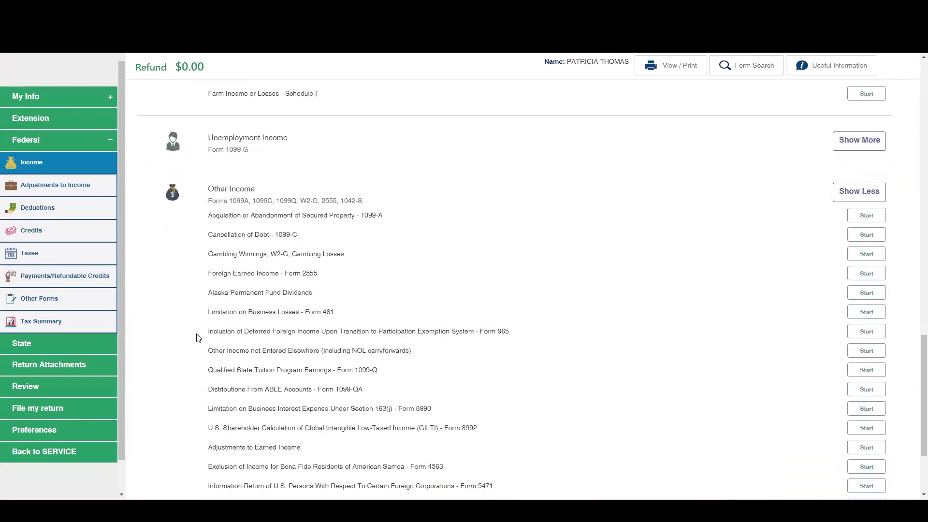
scroll(541, 371, down, 3)
scroll(542, 371, up, 3)
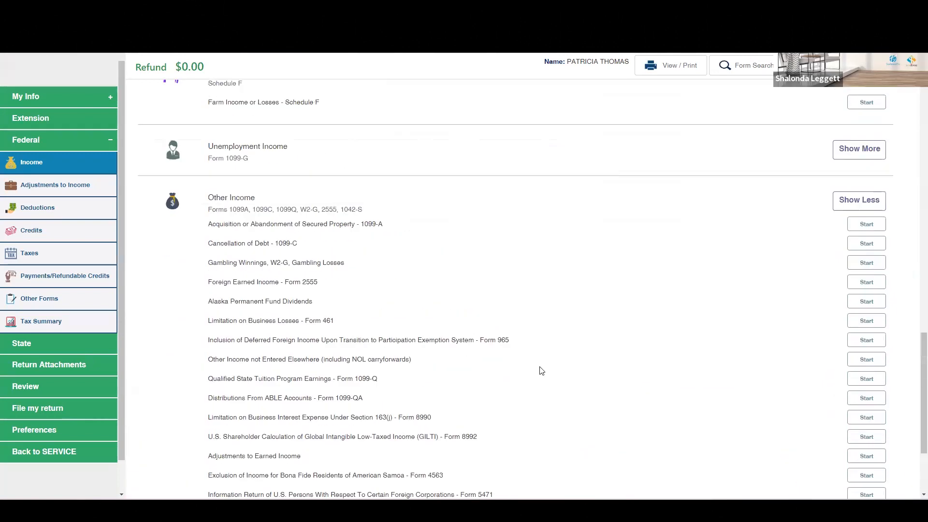
scroll(542, 371, up, 15)
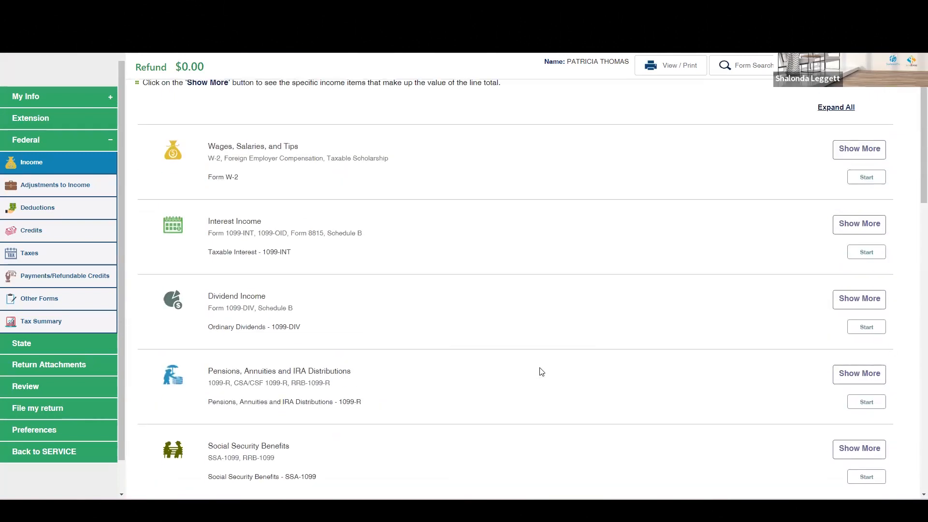
scroll(542, 371, up, 2)
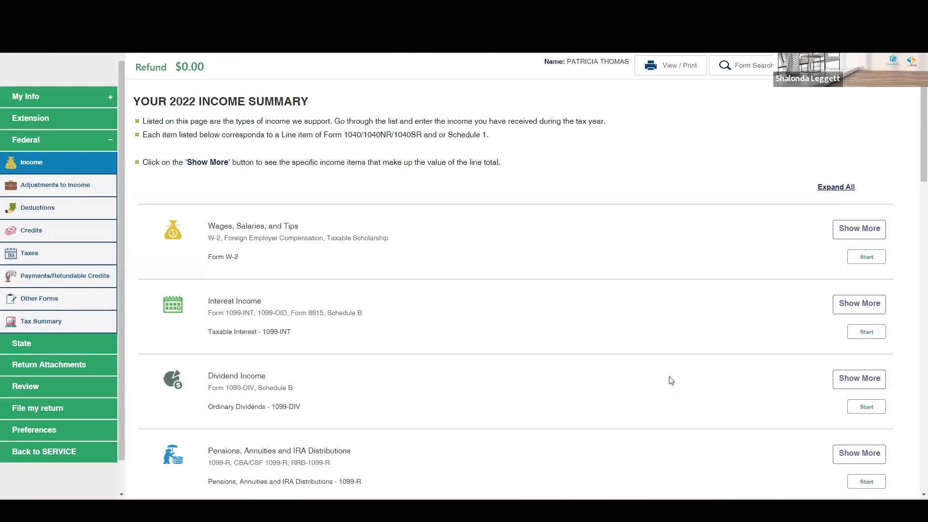
scroll(671, 380, down, 3)
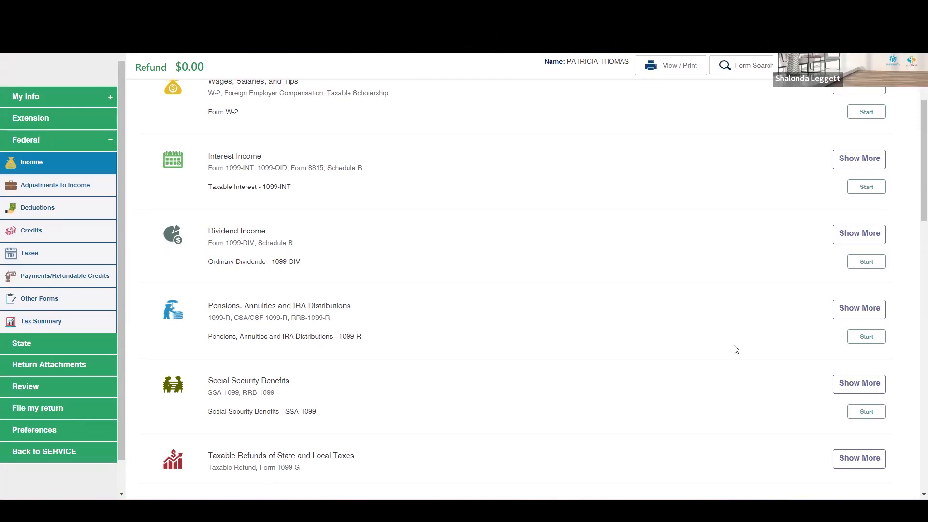
scroll(736, 349, up, 3)
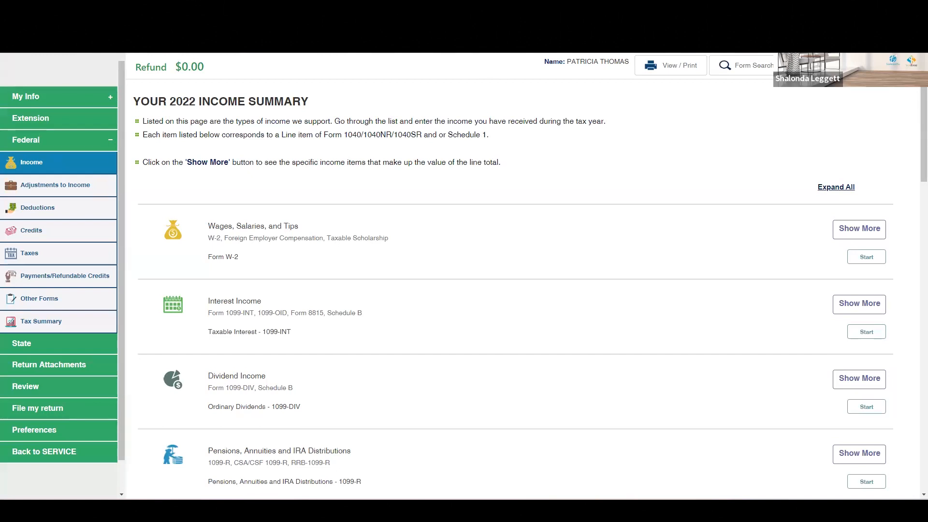
Step: Go back to the return's management page and open and close the Notes window
click(36, 460)
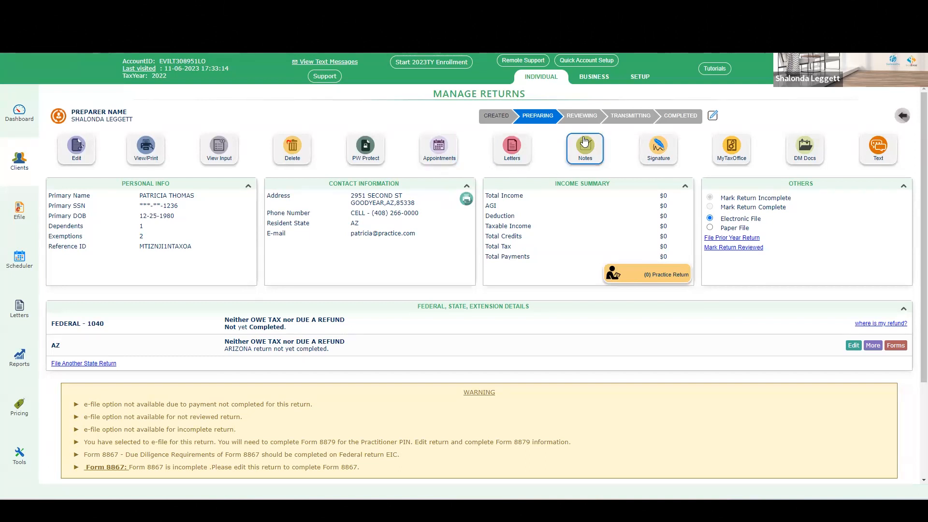
click(578, 155)
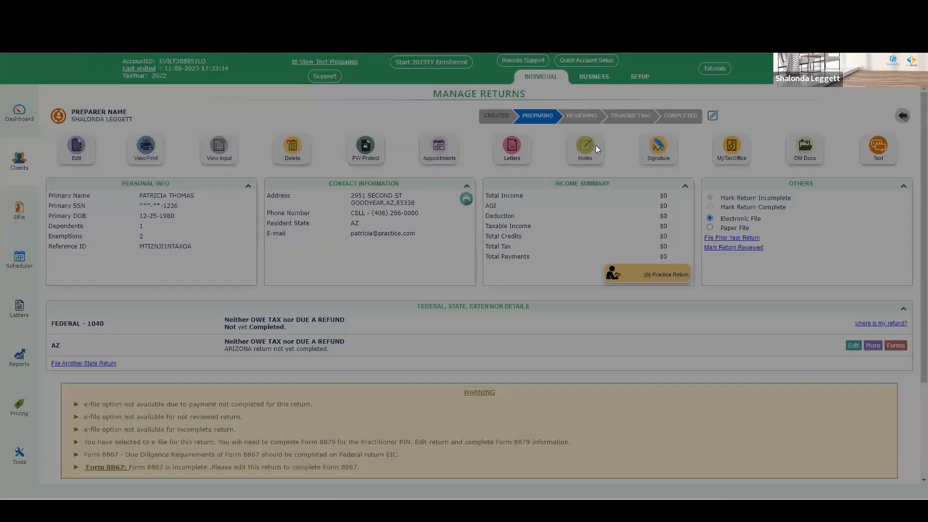
click(519, 305)
click(520, 304)
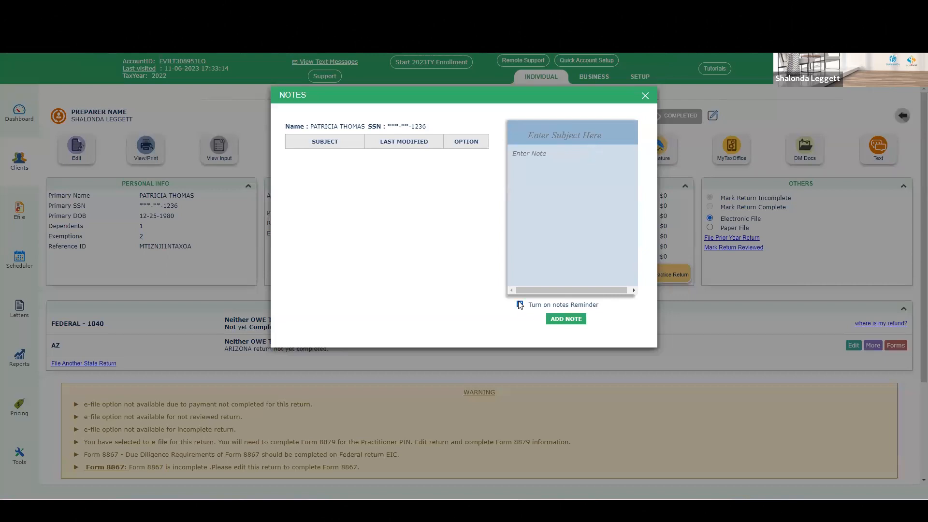
click(646, 96)
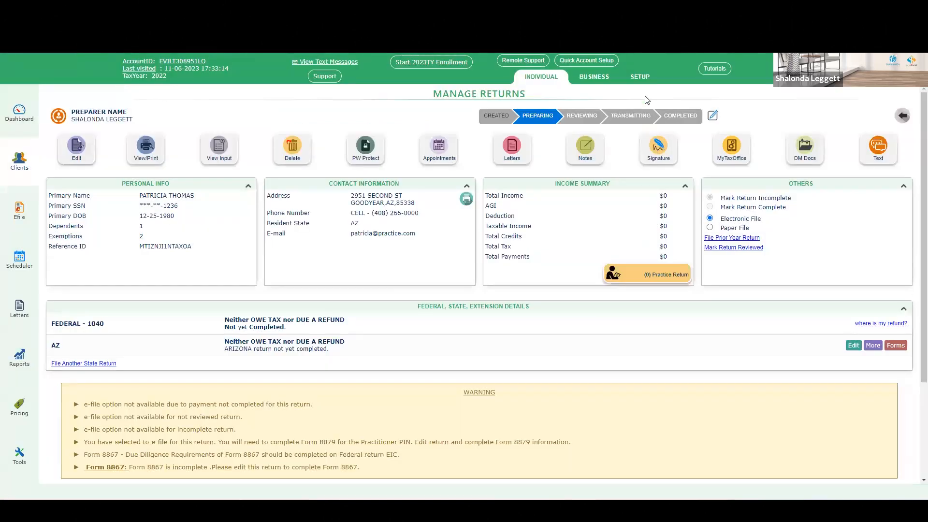
Step: Open the customer signature window, start the primary taxpayer signature pad, and close the window
click(656, 158)
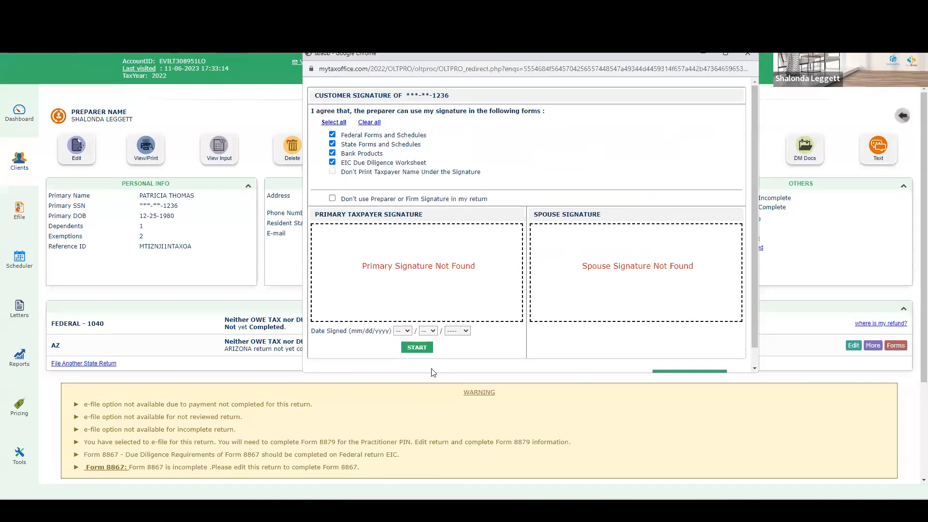
click(417, 347)
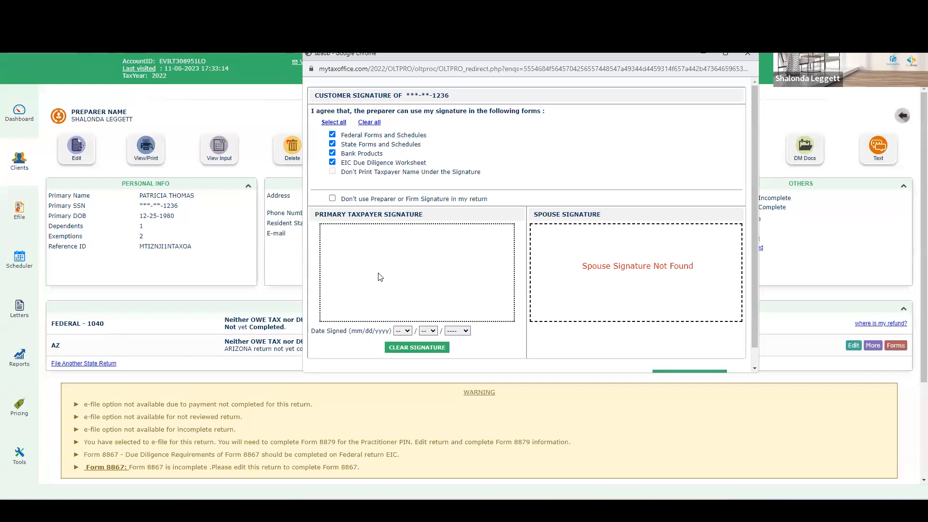
scroll(681, 254, down, 1)
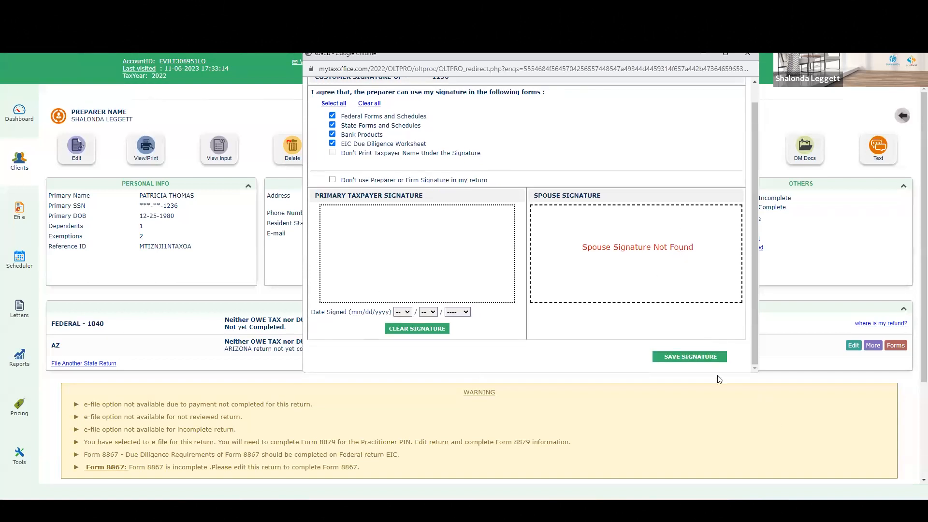
scroll(673, 305, up, 1)
click(749, 54)
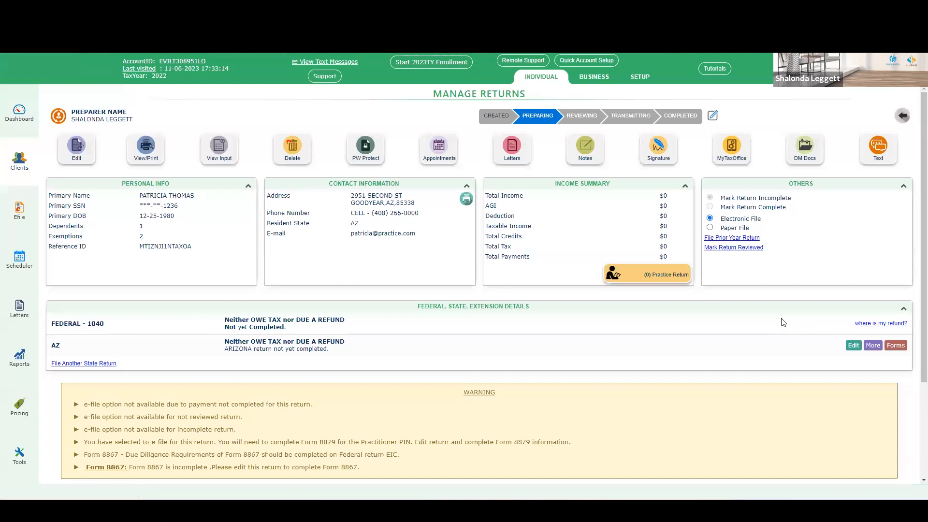
Step: Scroll through the return's warnings and the payment and e-file details
scroll(783, 324, down, 2)
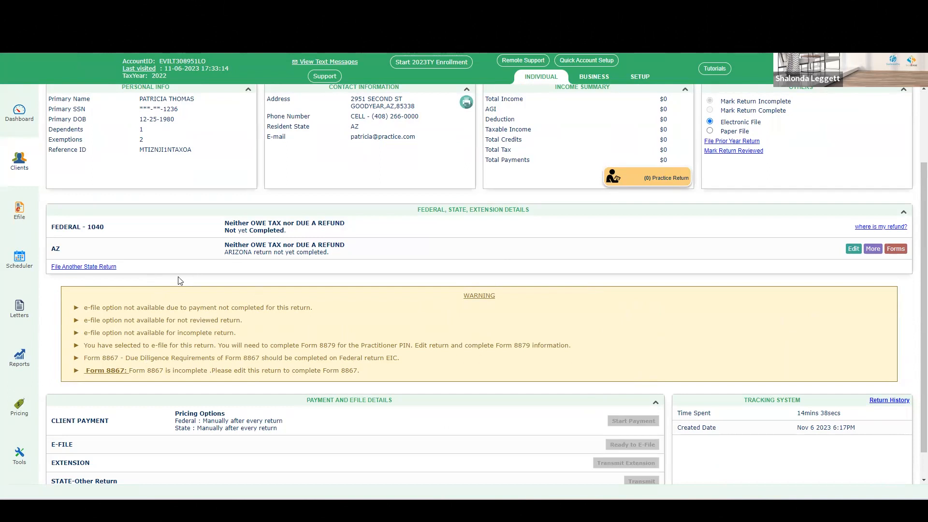
scroll(698, 284, down, 1)
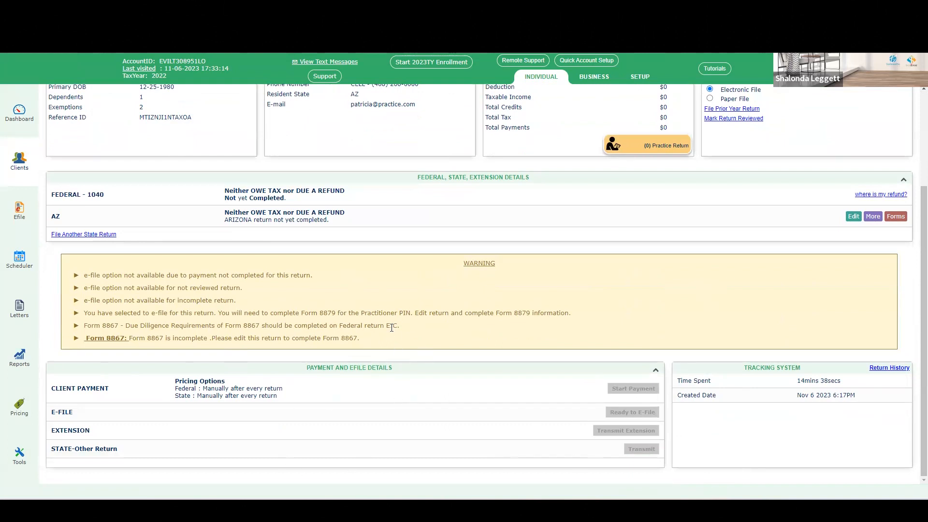
scroll(418, 345, up, 2)
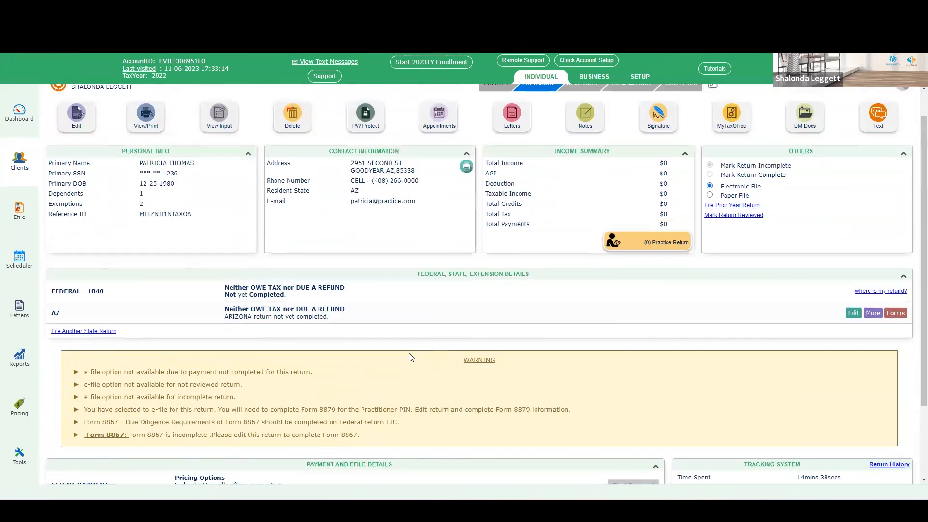
scroll(450, 432, down, 2)
scroll(455, 357, up, 3)
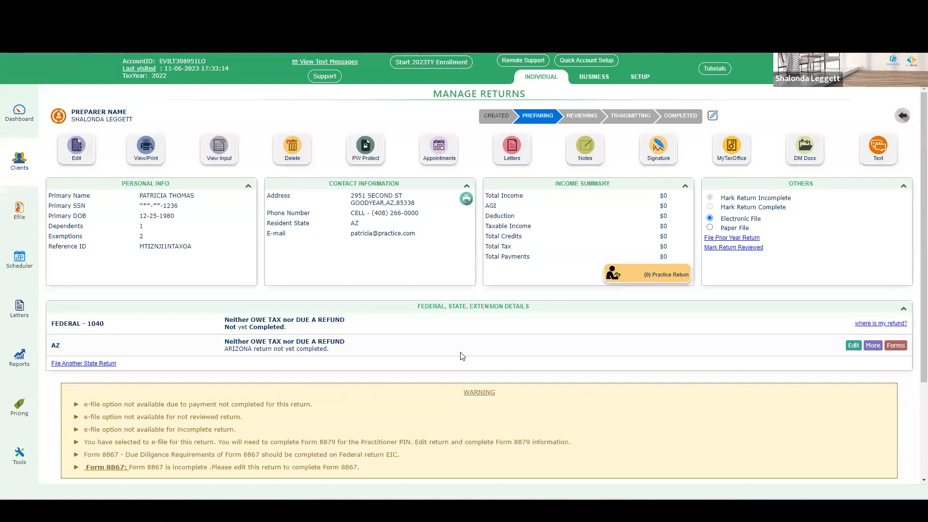
scroll(681, 355, down, 3)
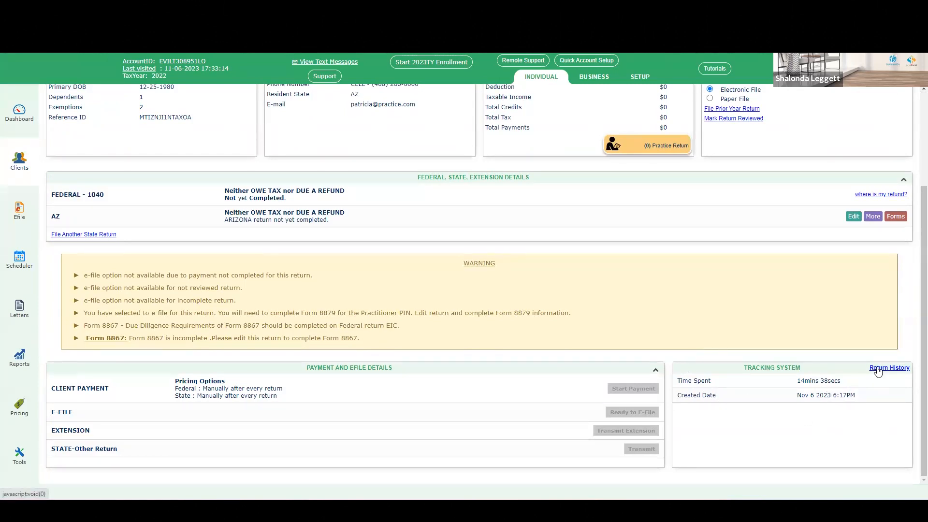
Step: Open and close the return history log
click(878, 369)
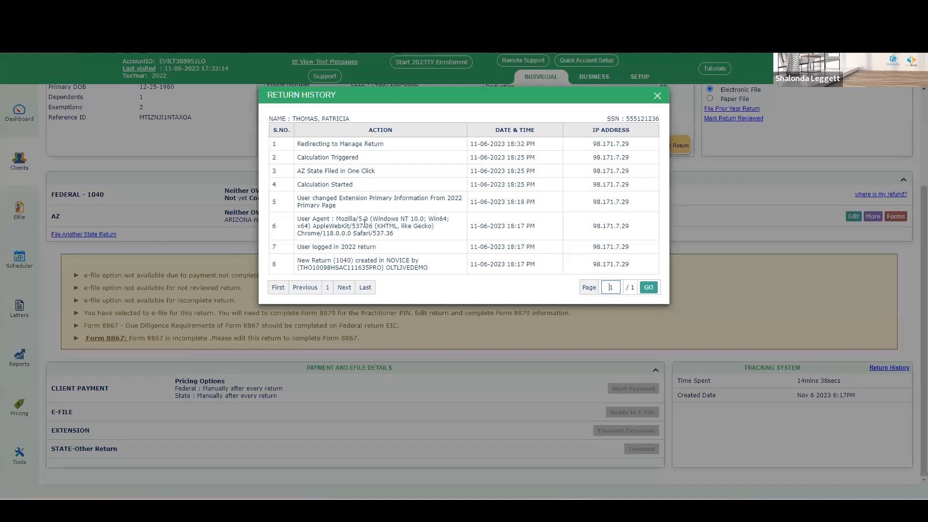
click(659, 96)
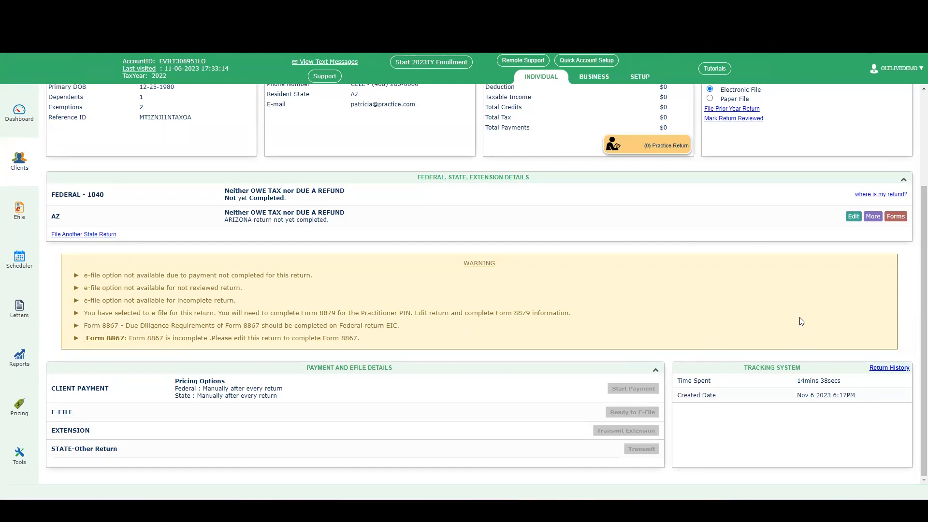
scroll(802, 323, up, 3)
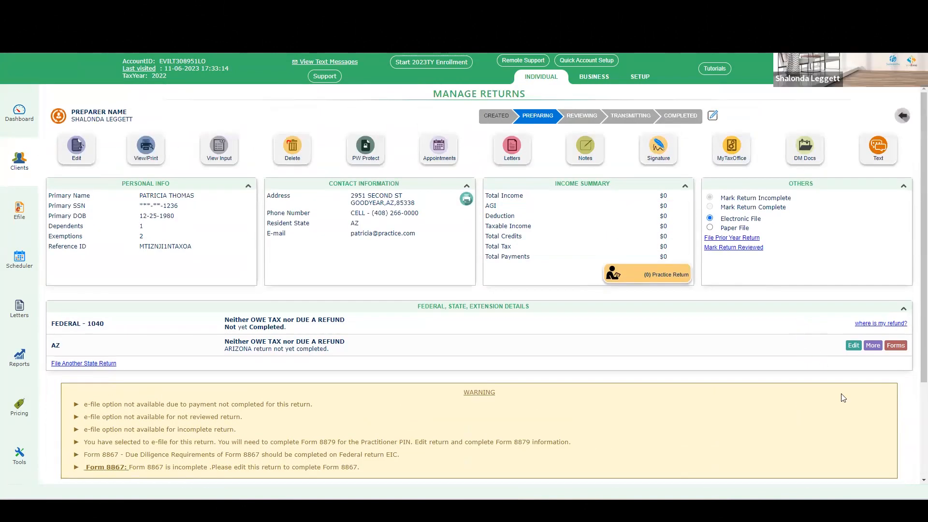
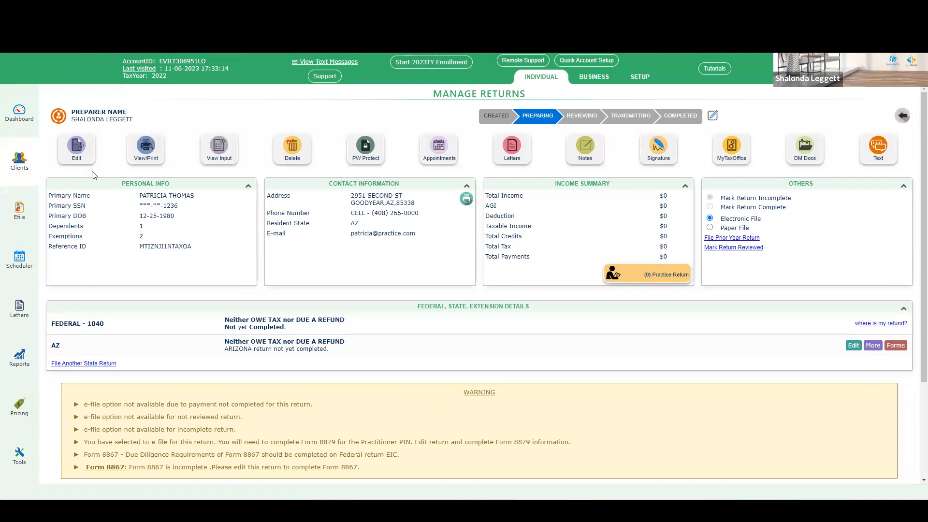
Step: Open the return for editing, choosing Direct Input as the return entry mode
click(85, 160)
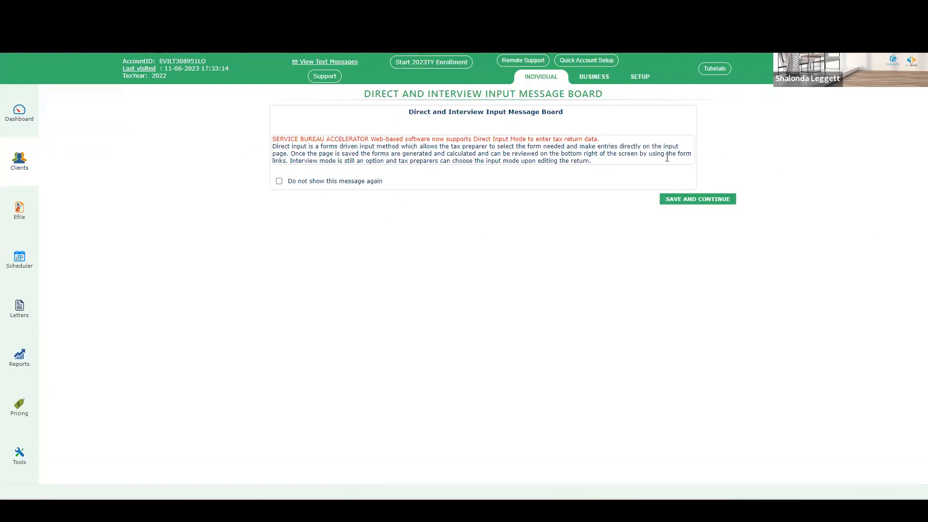
click(709, 200)
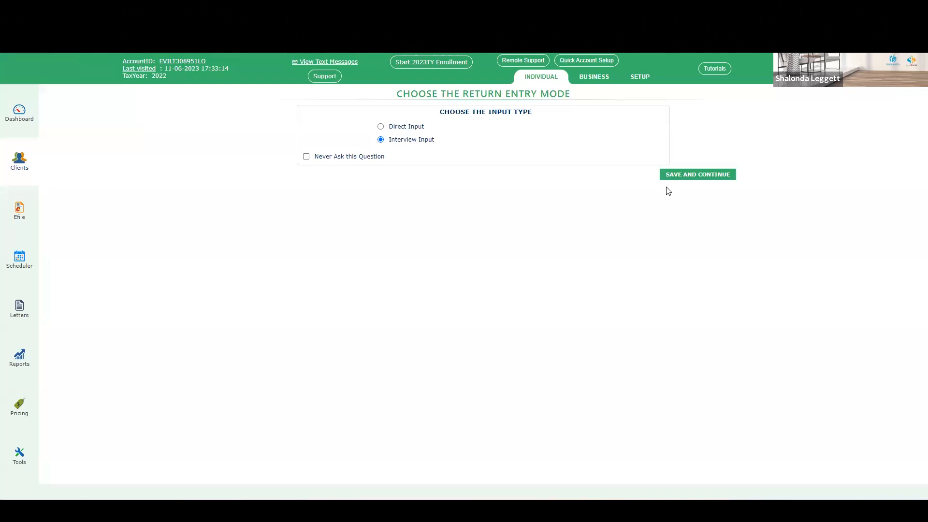
click(381, 127)
click(691, 175)
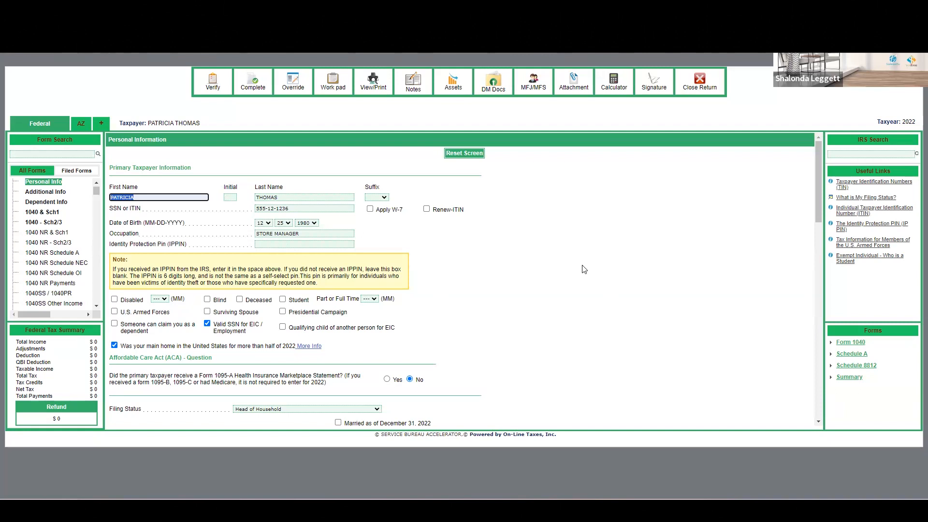
Step: Scroll through the Personal Information form in Direct Input mode
scroll(500, 188, down, 5)
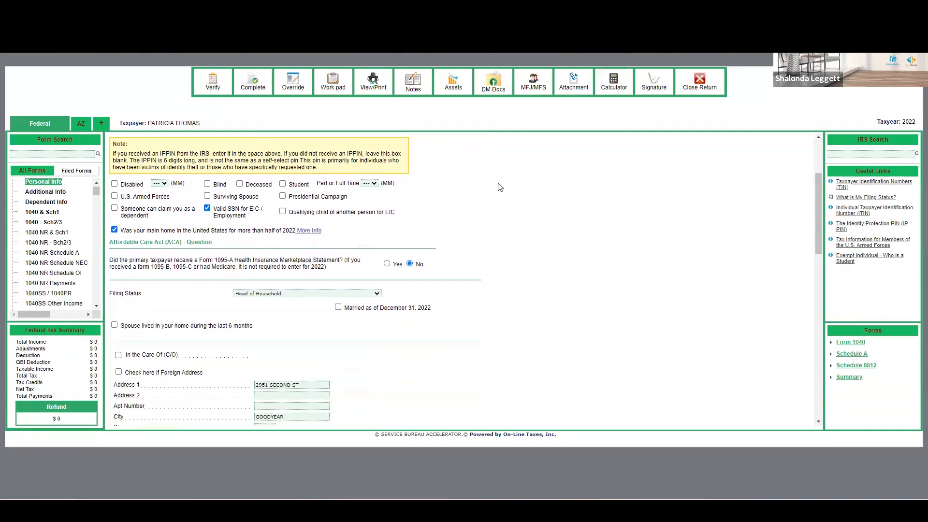
scroll(567, 305, down, 3)
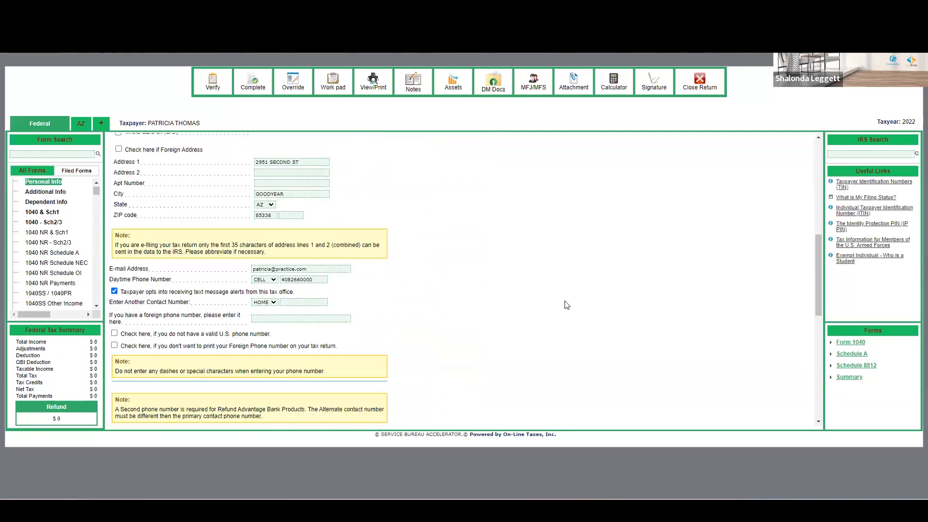
scroll(567, 305, down, 3)
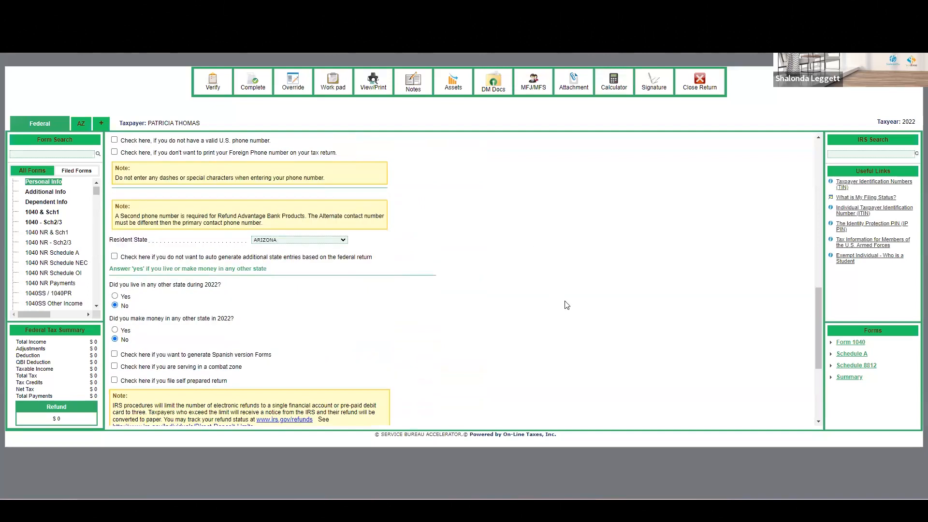
scroll(567, 305, down, 2)
scroll(567, 305, down, 1)
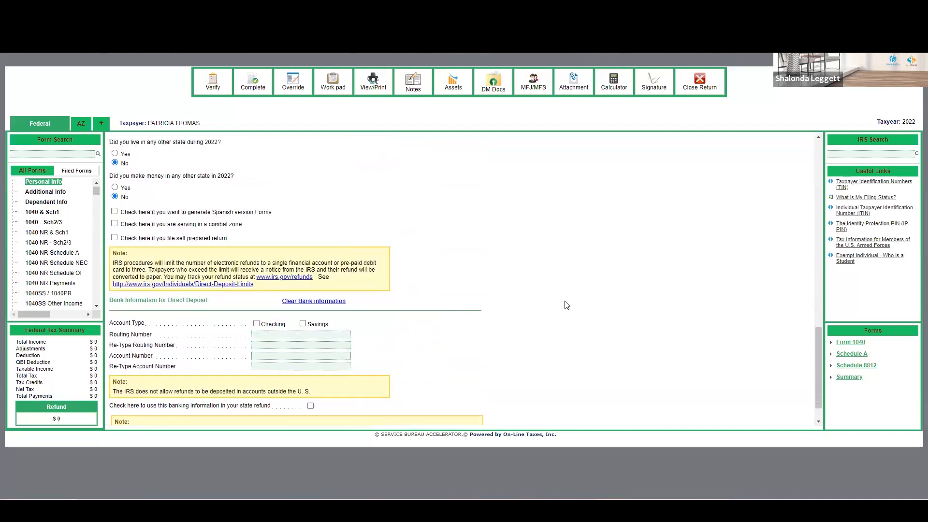
scroll(493, 289, down, 1)
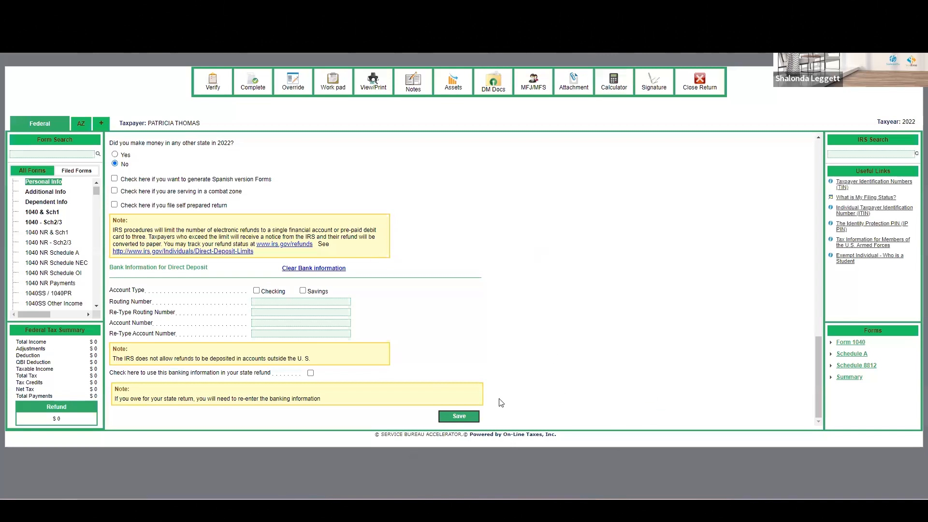
scroll(576, 350, up, 3)
scroll(576, 350, up, 10)
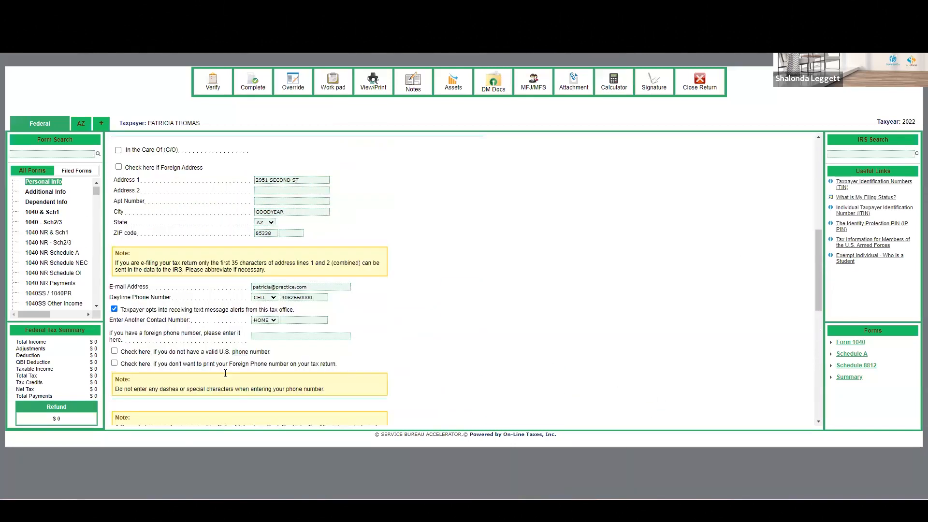
Step: Show only filed forms, open Dependent Info, and preview a new dependent entry form before cancelling it
click(86, 169)
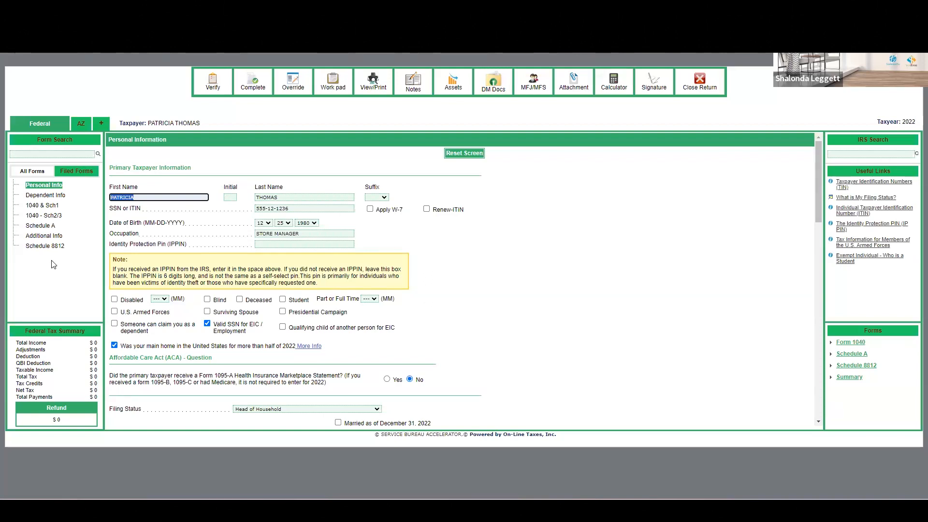
click(46, 196)
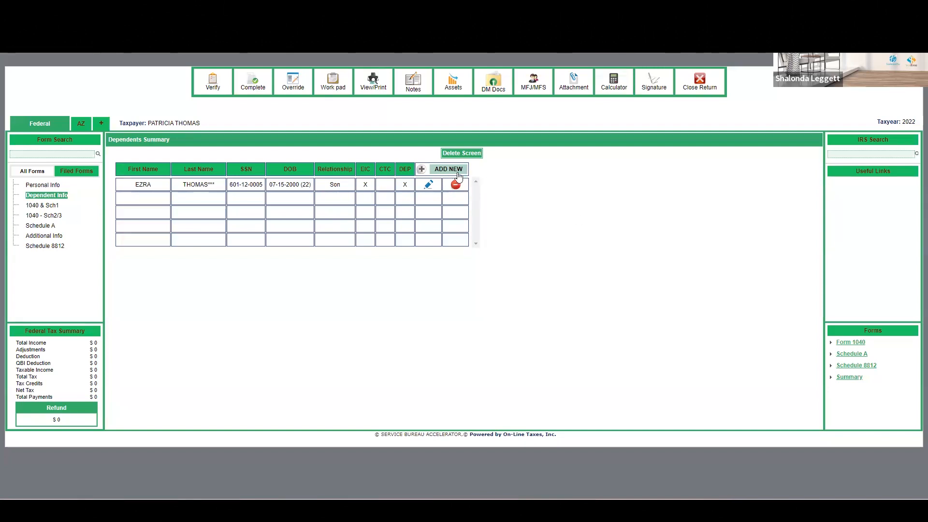
click(435, 173)
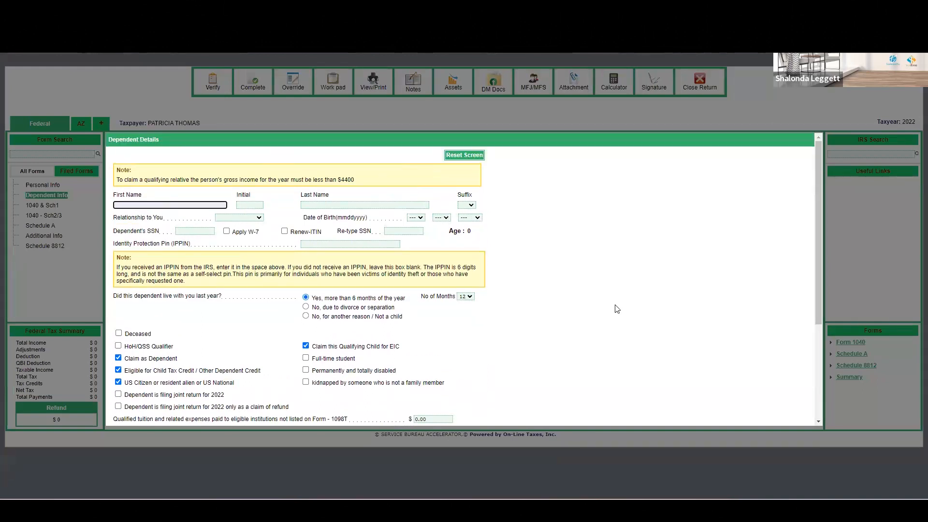
scroll(617, 308, down, 3)
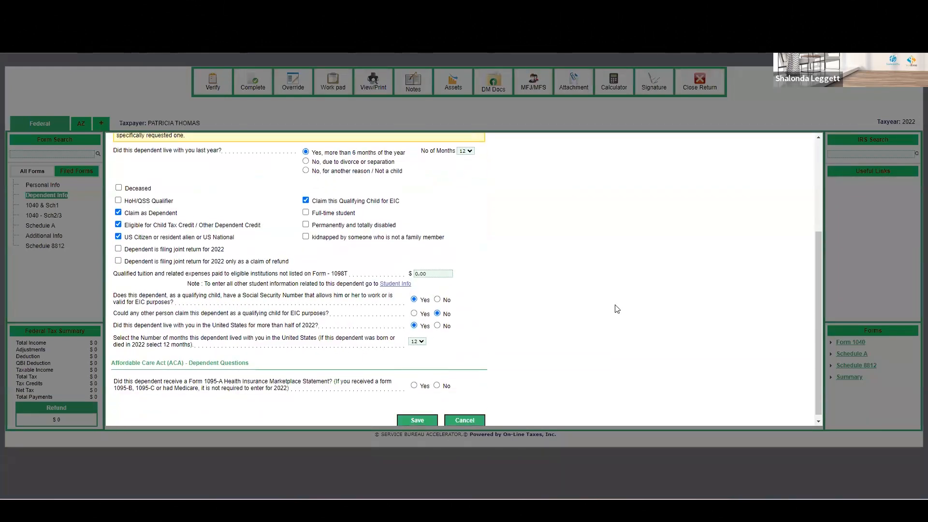
scroll(617, 309, up, 3)
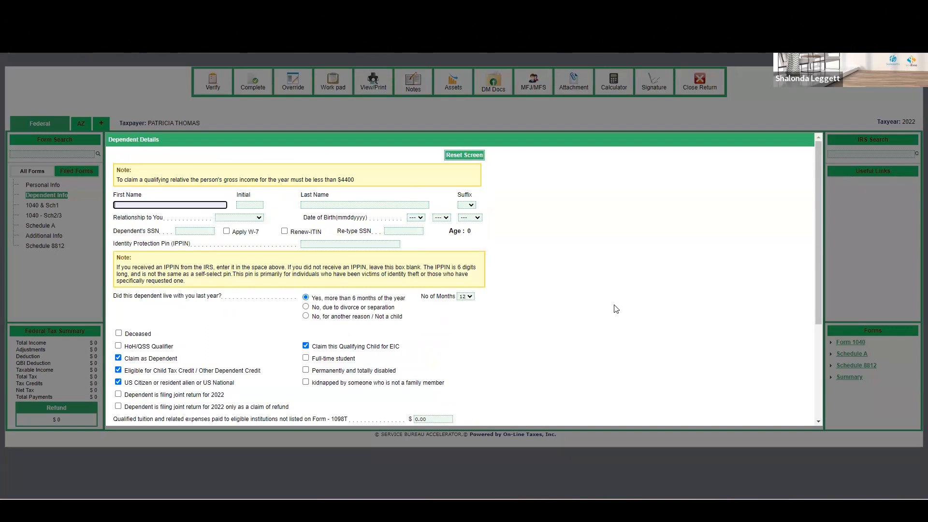
scroll(617, 308, down, 3)
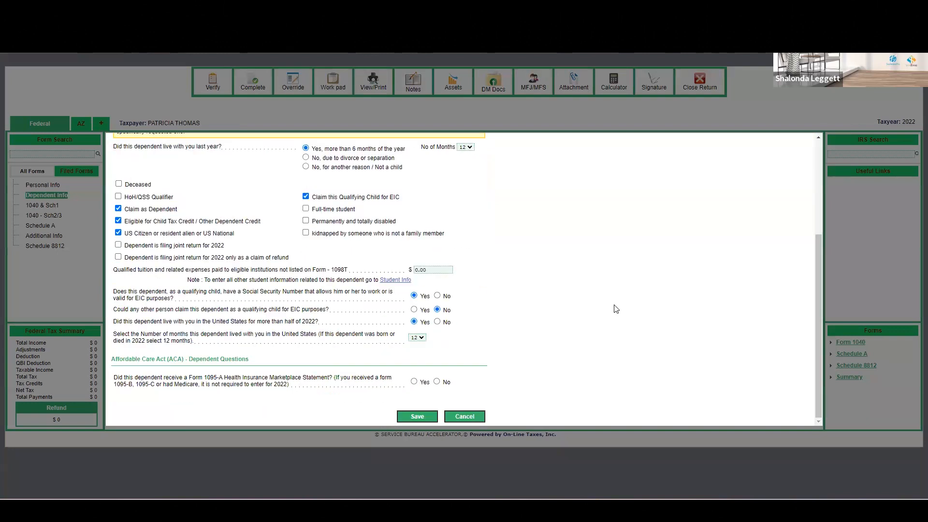
click(462, 416)
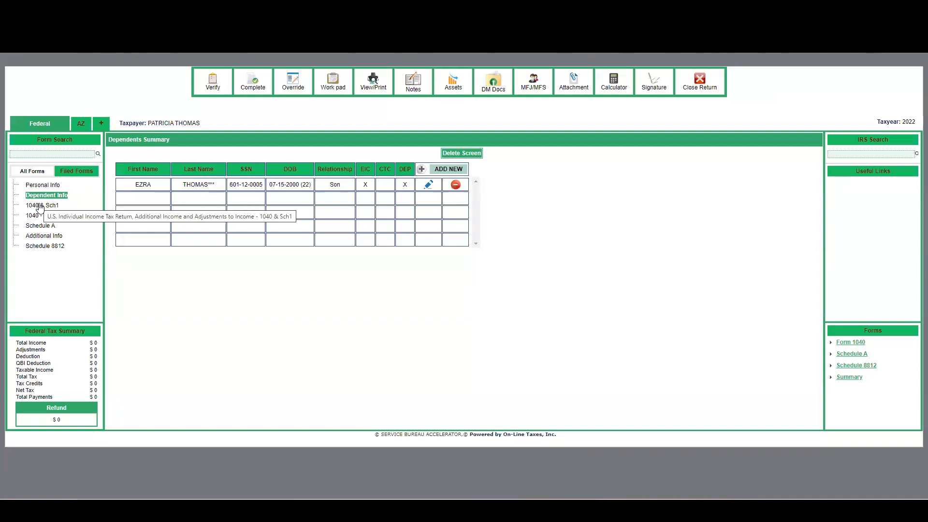
Step: Open Form 1040 & Schedule 1, follow the Form W2 link, and preview a new W-2 entry before cancelling it
click(40, 206)
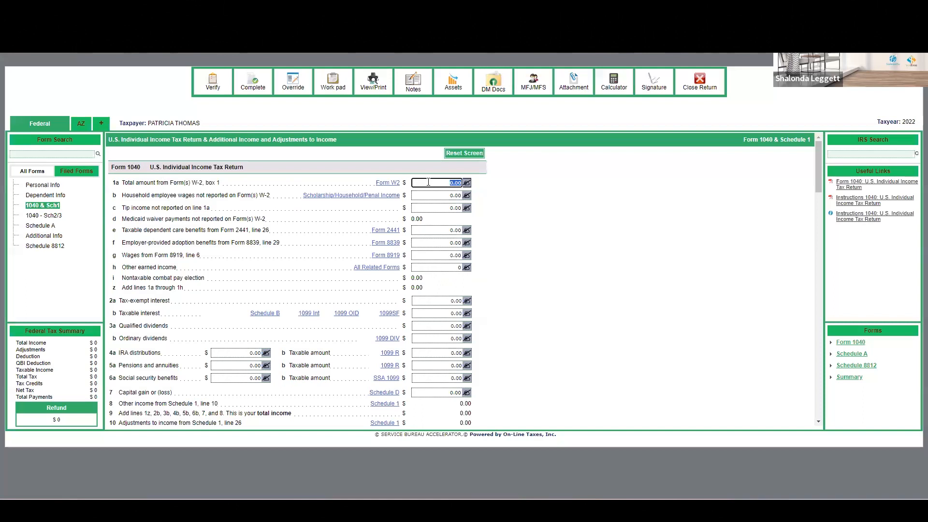
click(390, 184)
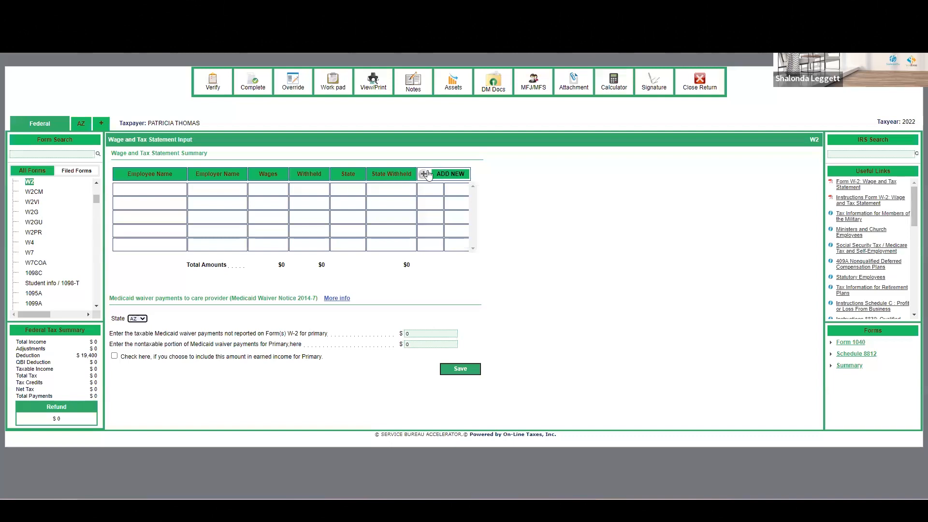
click(445, 174)
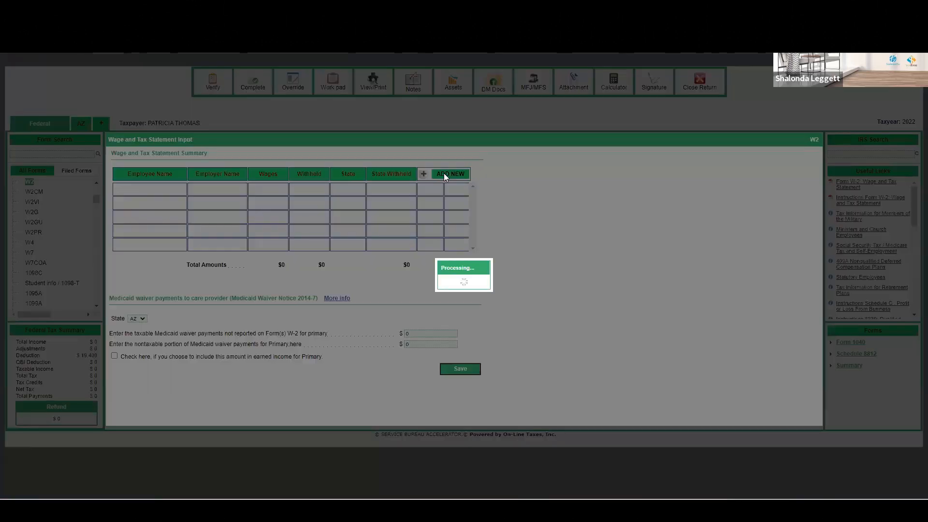
scroll(425, 255, down, 5)
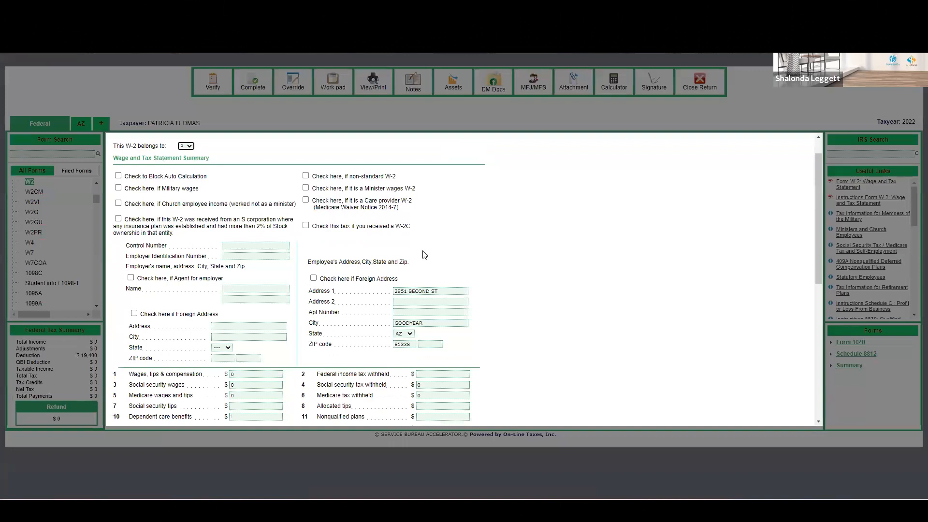
scroll(425, 255, down, 2)
scroll(432, 266, up, 7)
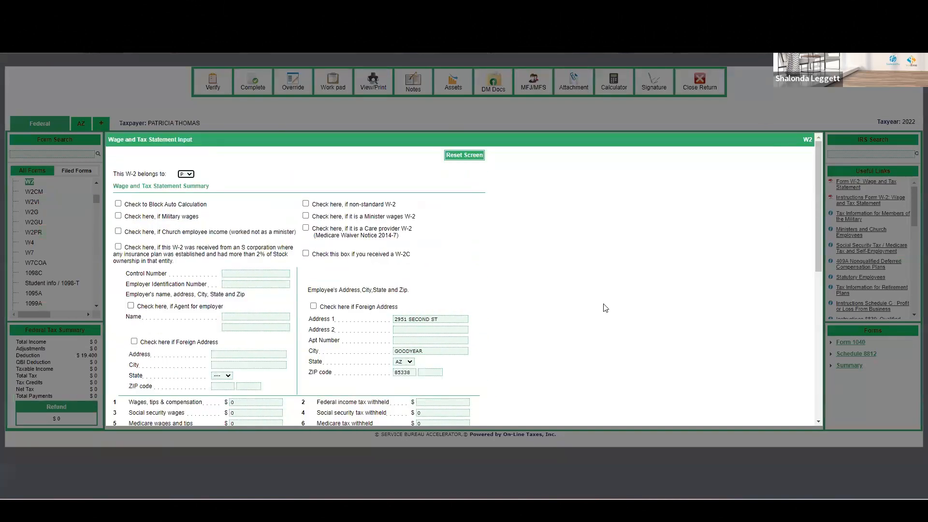
scroll(604, 306, down, 7)
click(469, 417)
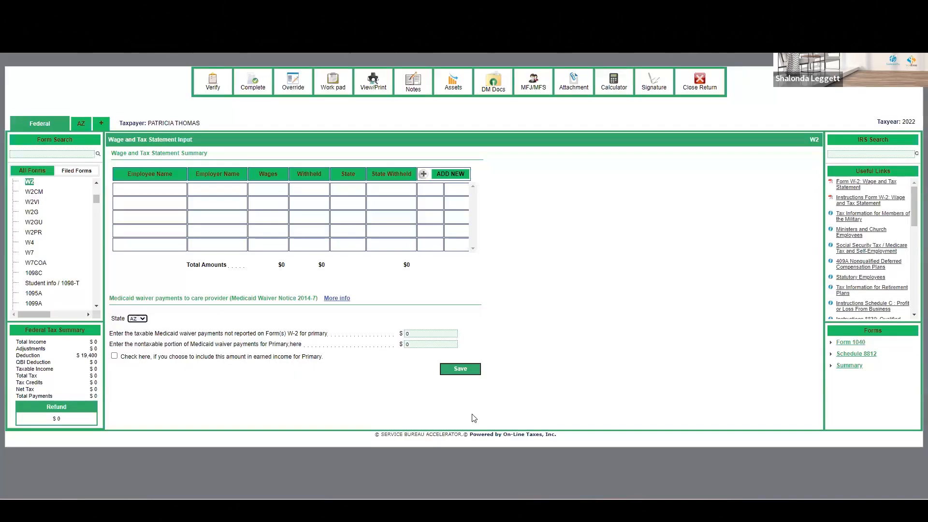
Step: Scroll through the list of available forms, then close the return and confirm
scroll(49, 251, down, 6)
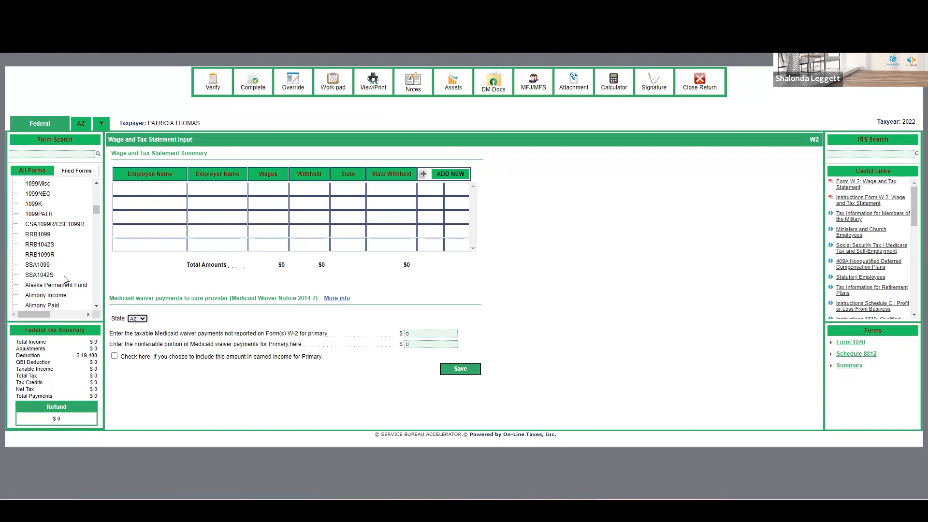
scroll(66, 252, down, 5)
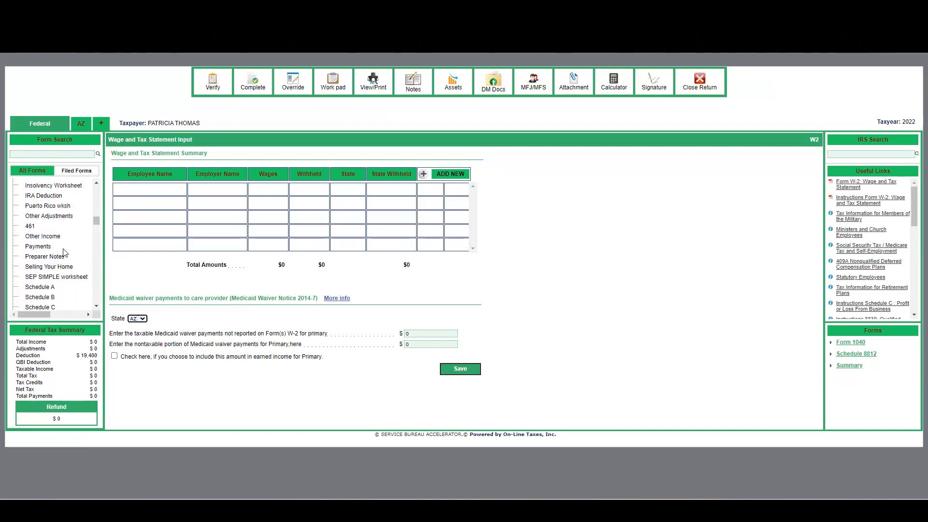
scroll(65, 251, up, 5)
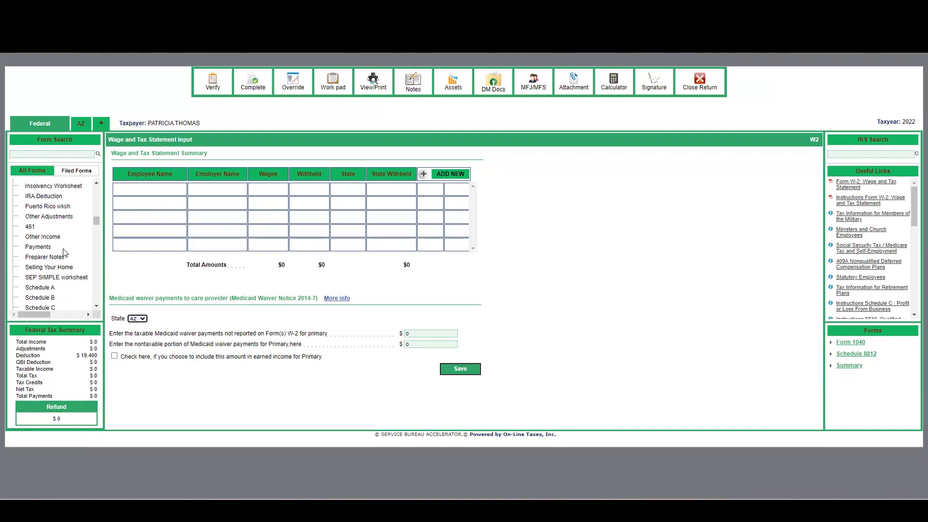
scroll(71, 227, up, 4)
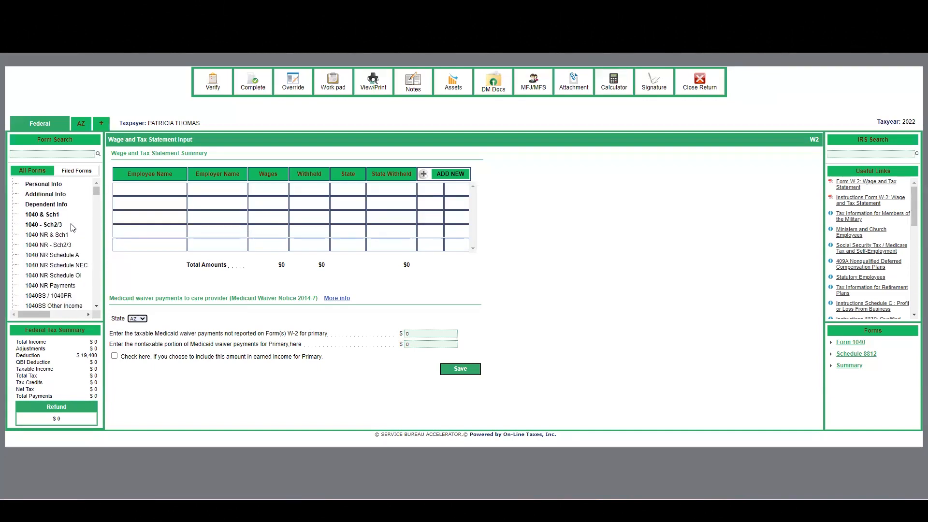
click(703, 82)
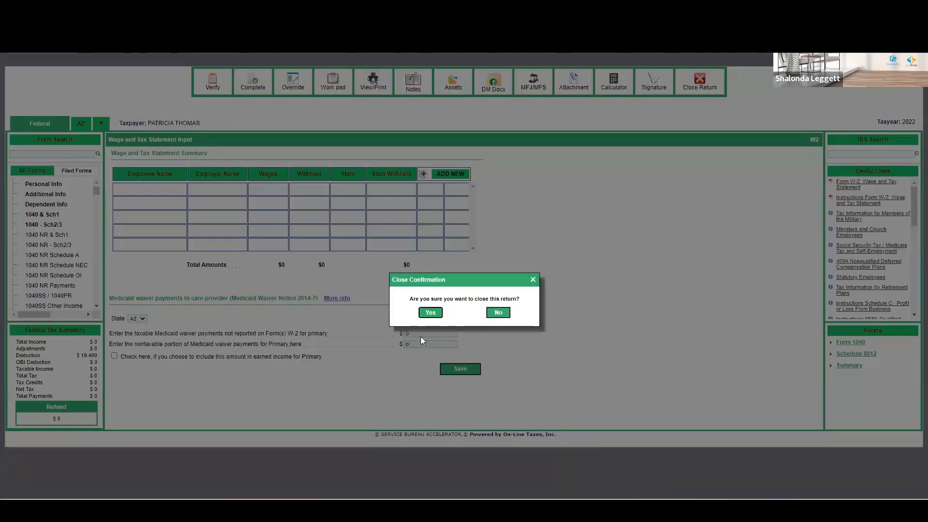
click(430, 312)
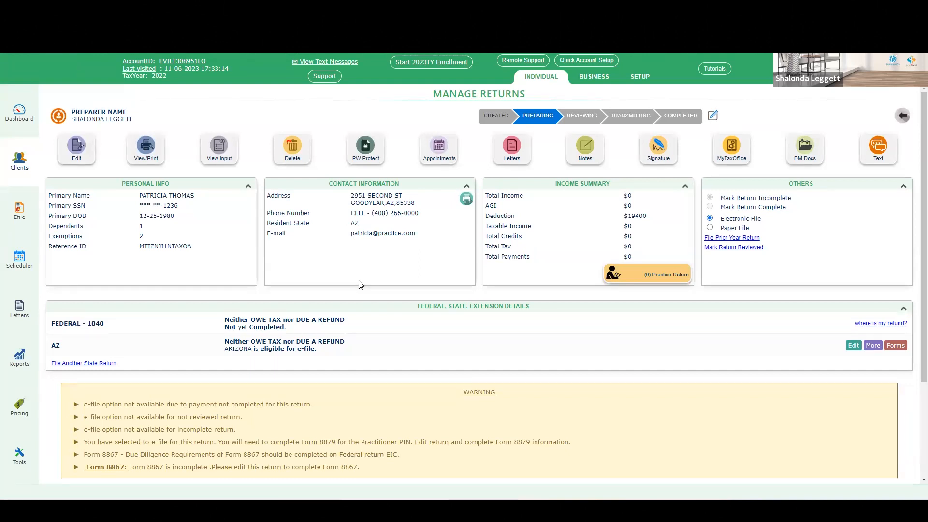
Step: Reopen the return for editing, choosing Interview Input as the return entry mode
click(81, 163)
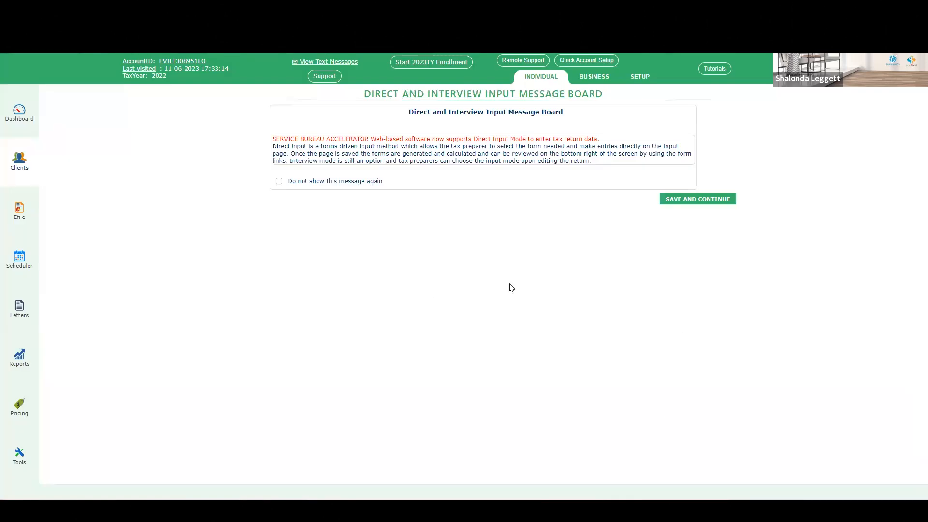
click(694, 200)
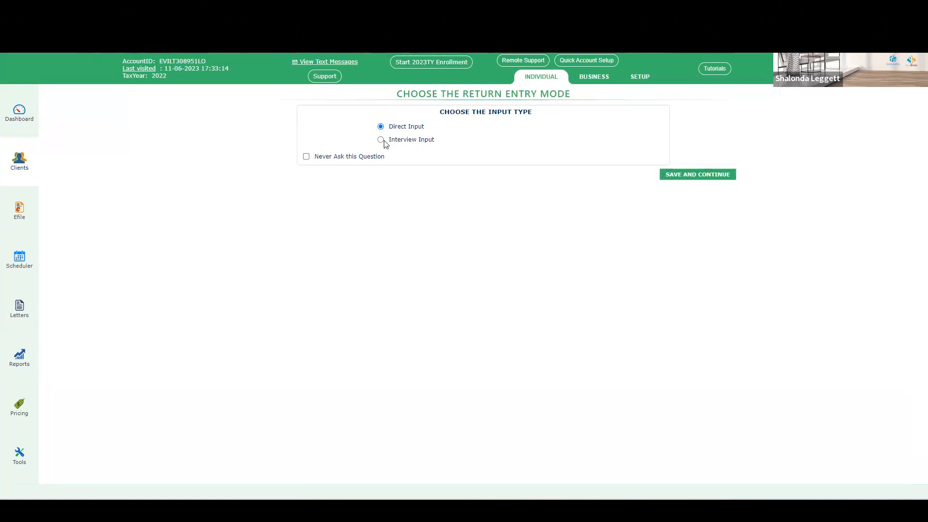
click(383, 140)
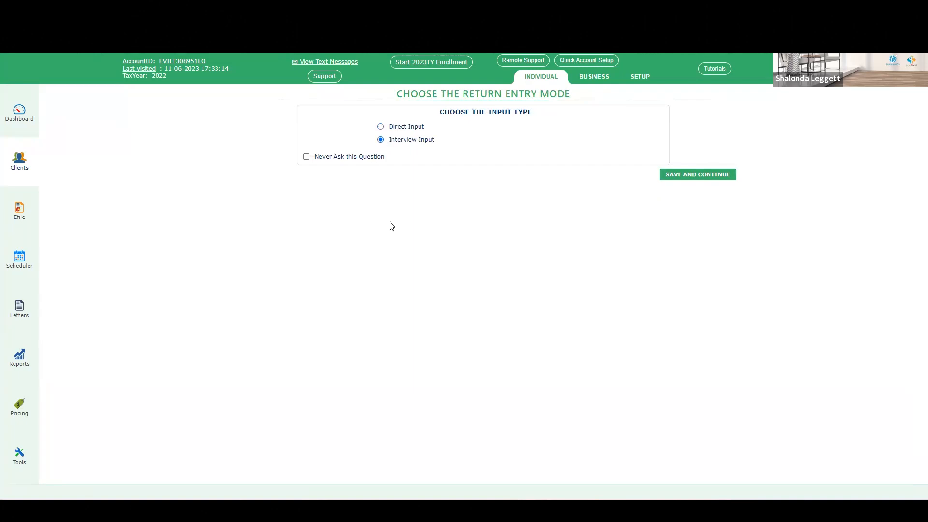
click(692, 174)
Step: Review the client information page and save it to continue into the interview
scroll(767, 263, down, 2)
scroll(768, 263, up, 4)
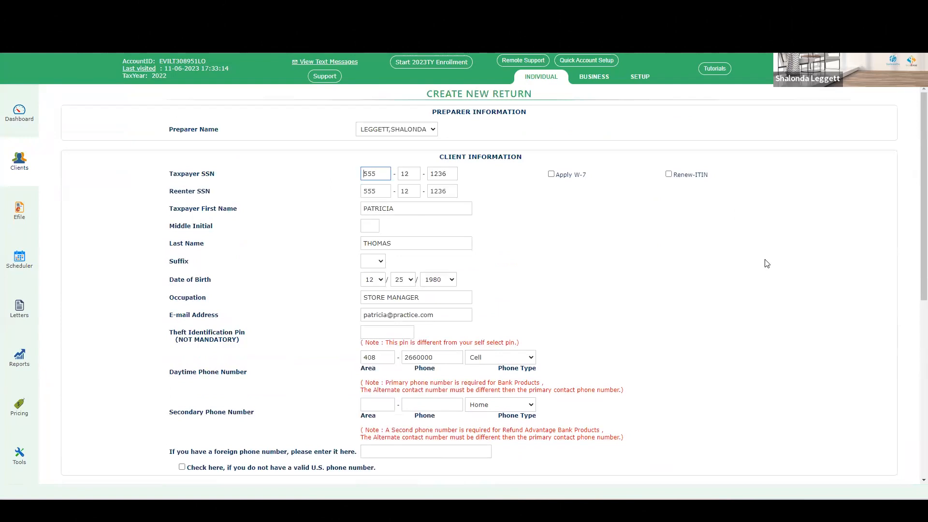
scroll(767, 264, down, 6)
scroll(767, 264, up, 6)
scroll(377, 235, down, 7)
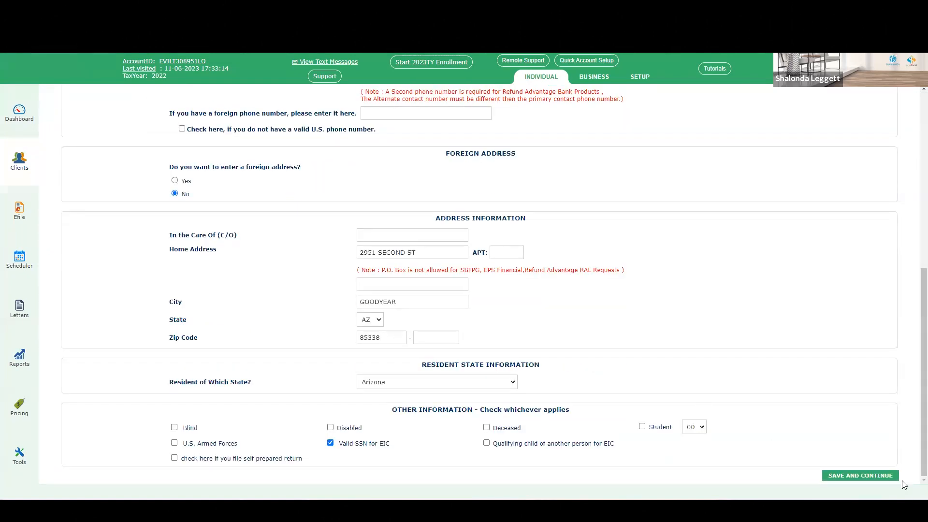
click(877, 477)
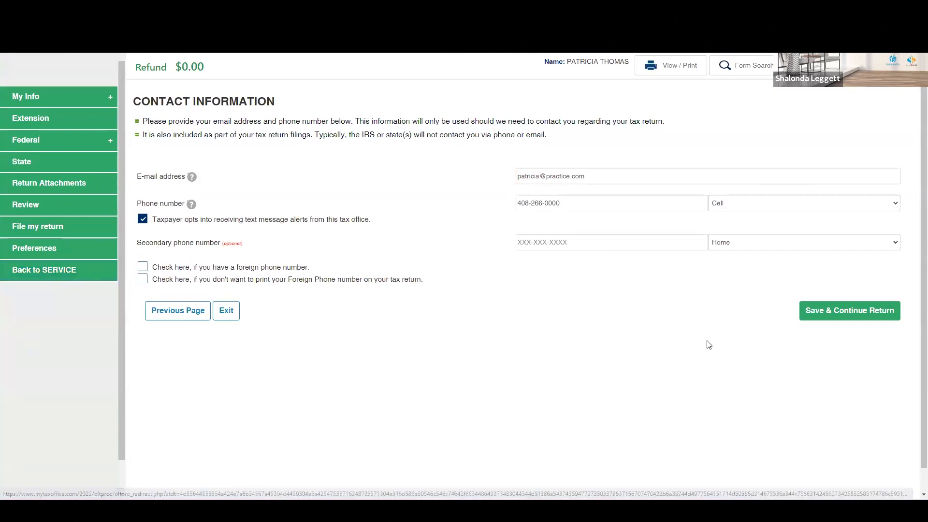
Step: Expand the Federal and My Info sections of the interview menu
click(103, 144)
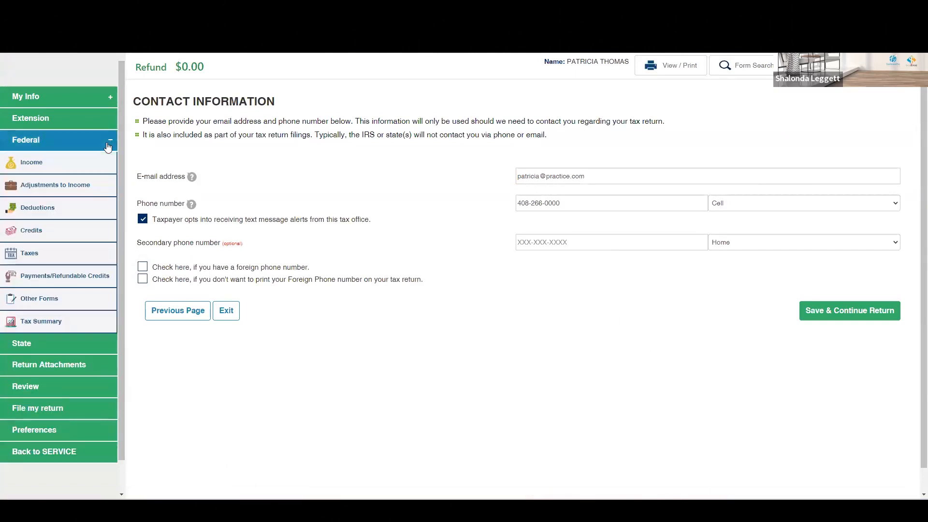
click(90, 99)
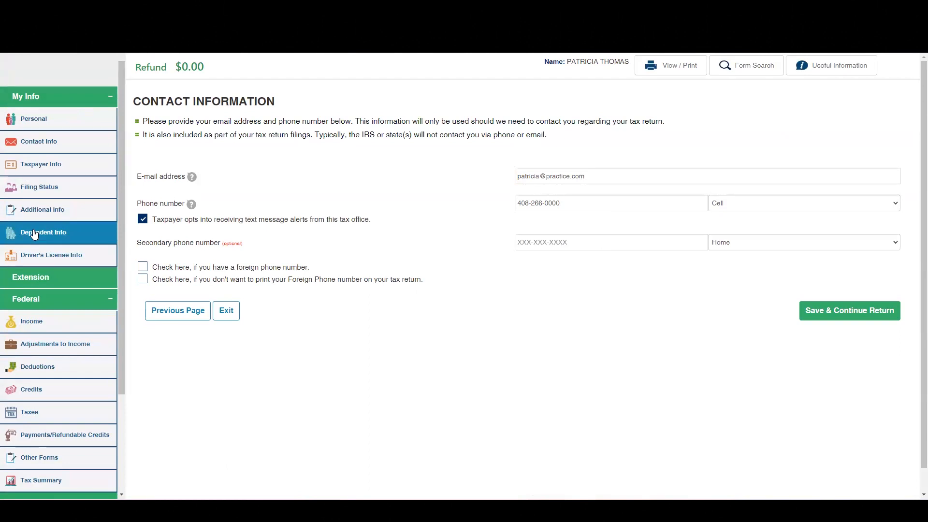
key(ctrl+a)
click(424, 184)
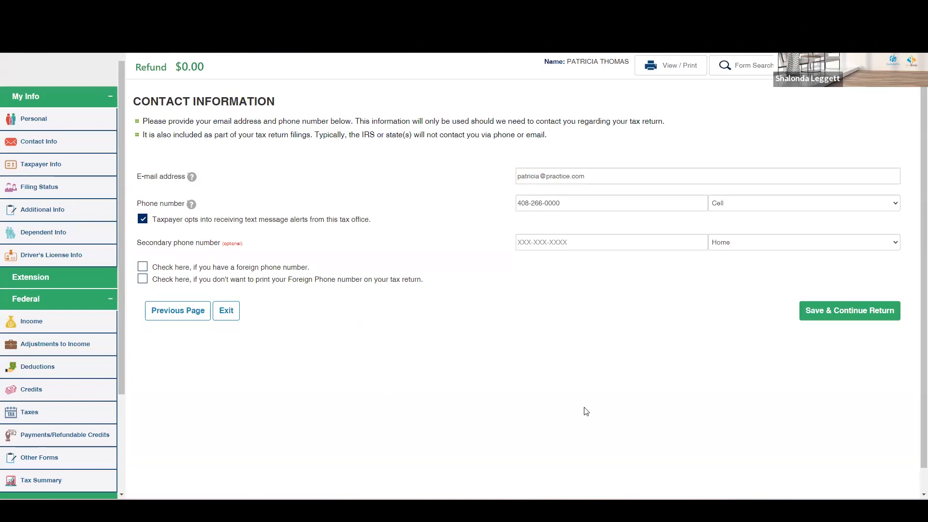
click(45, 239)
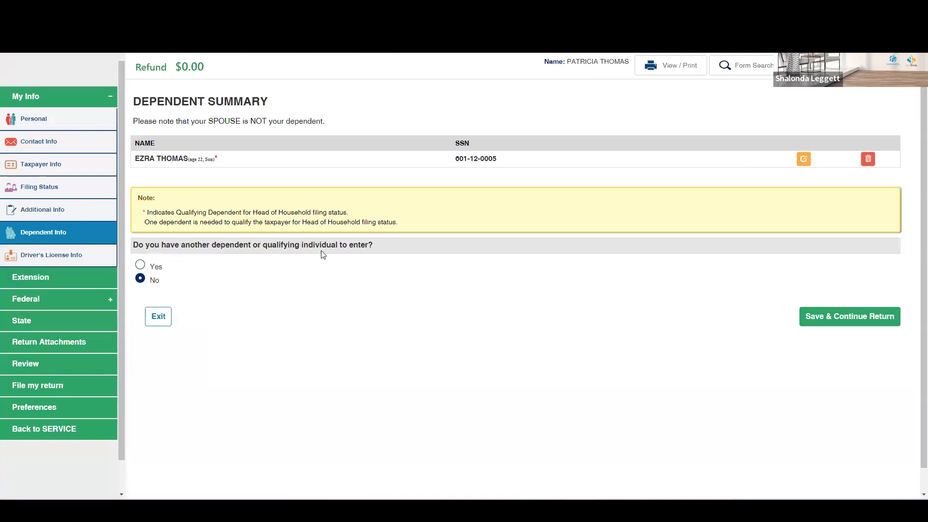
click(146, 267)
click(828, 316)
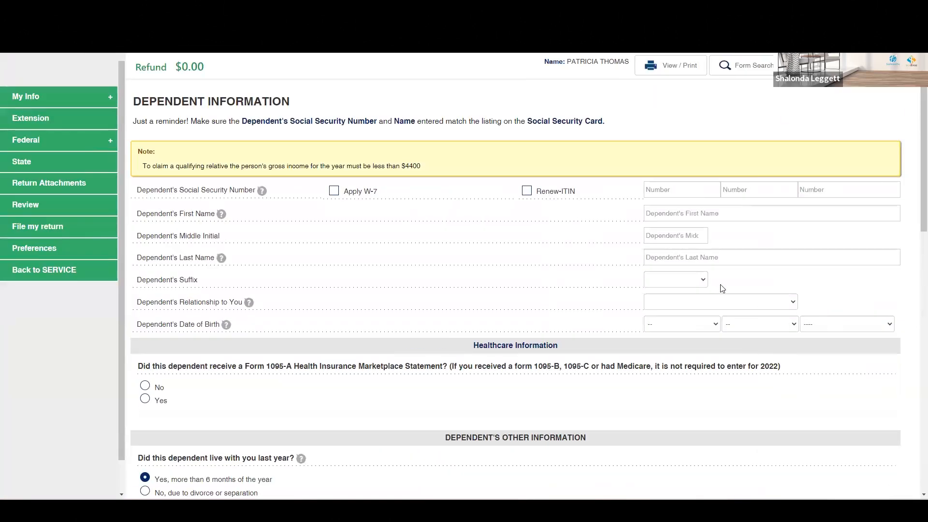
scroll(792, 284, down, 9)
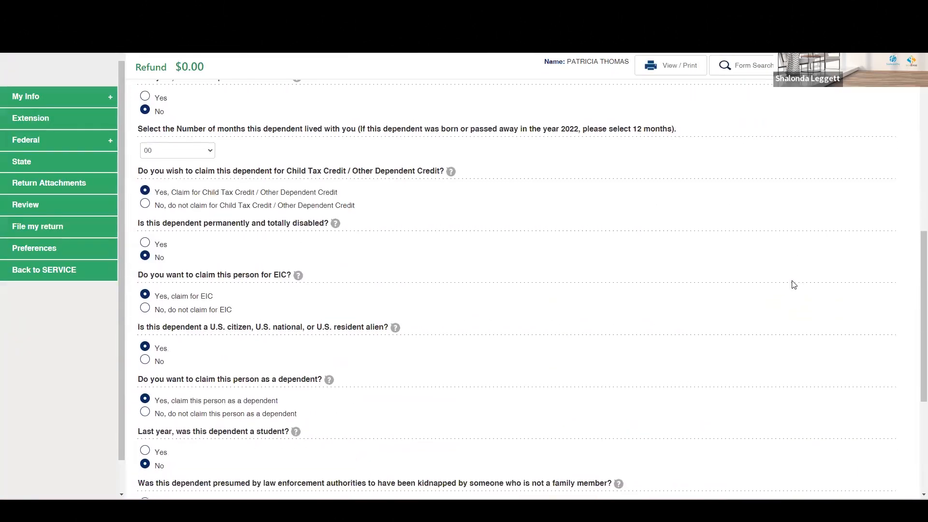
scroll(794, 284, down, 5)
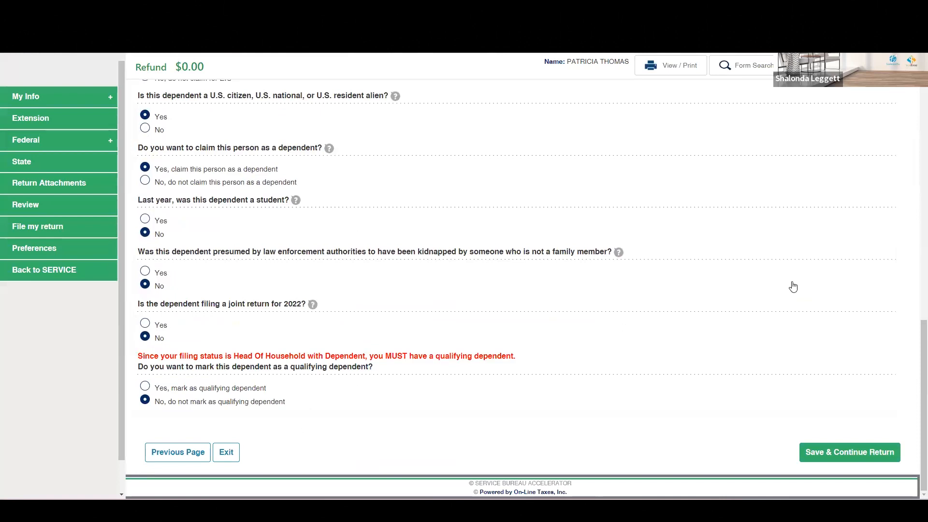
click(229, 455)
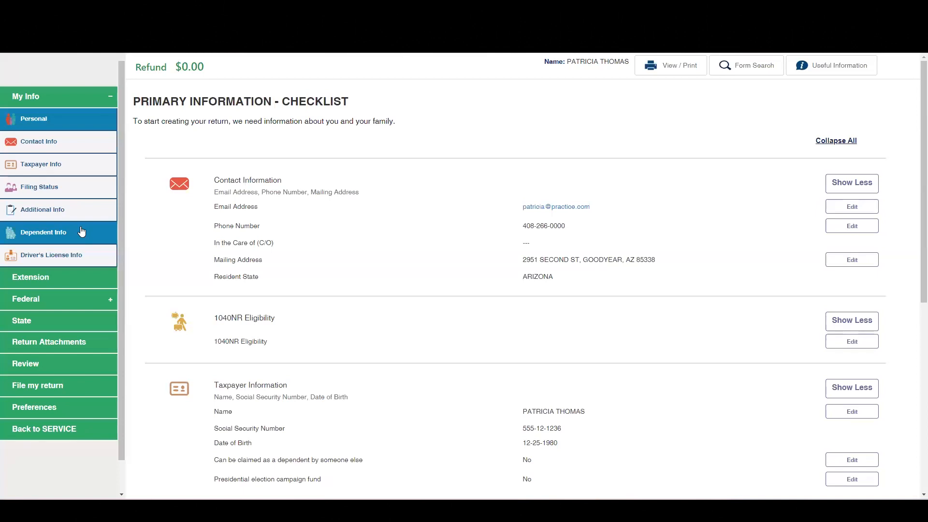
Step: Open the existing dependent's record and review all of its answers
click(42, 236)
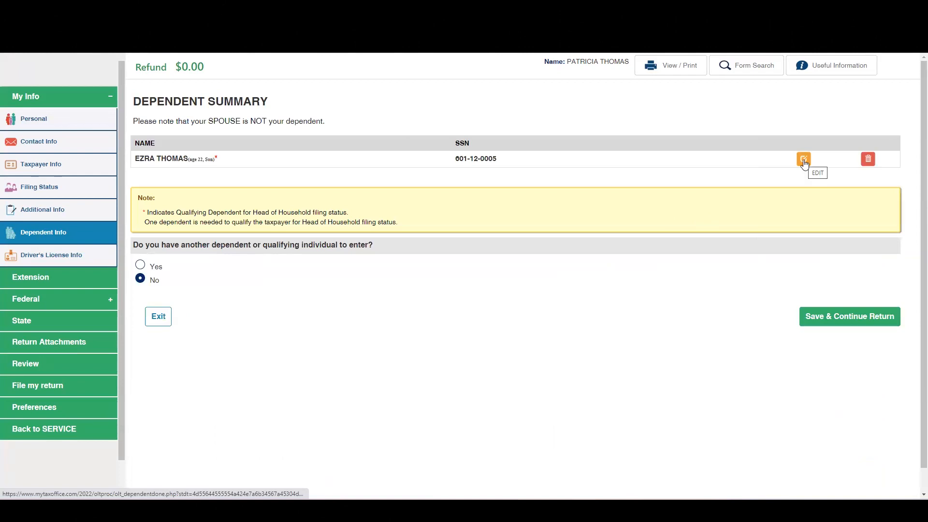
click(803, 160)
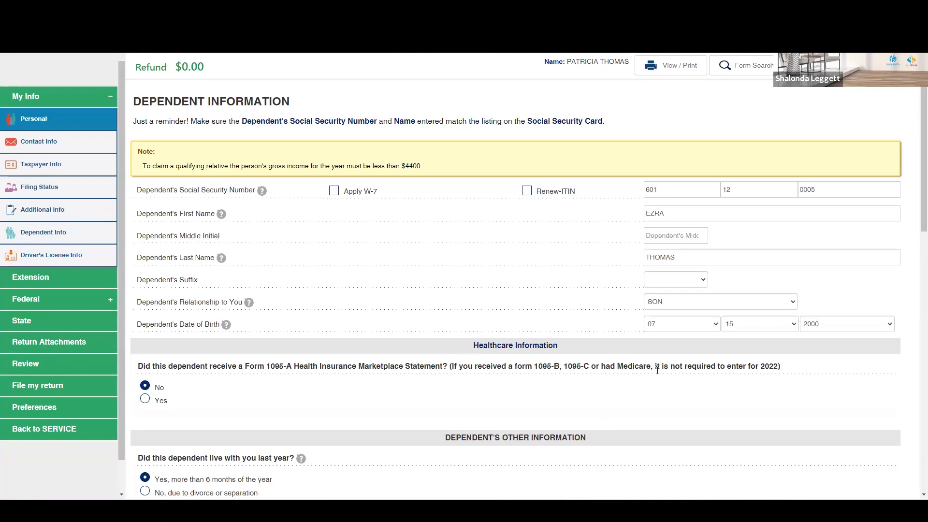
scroll(659, 369, down, 1)
scroll(644, 369, down, 4)
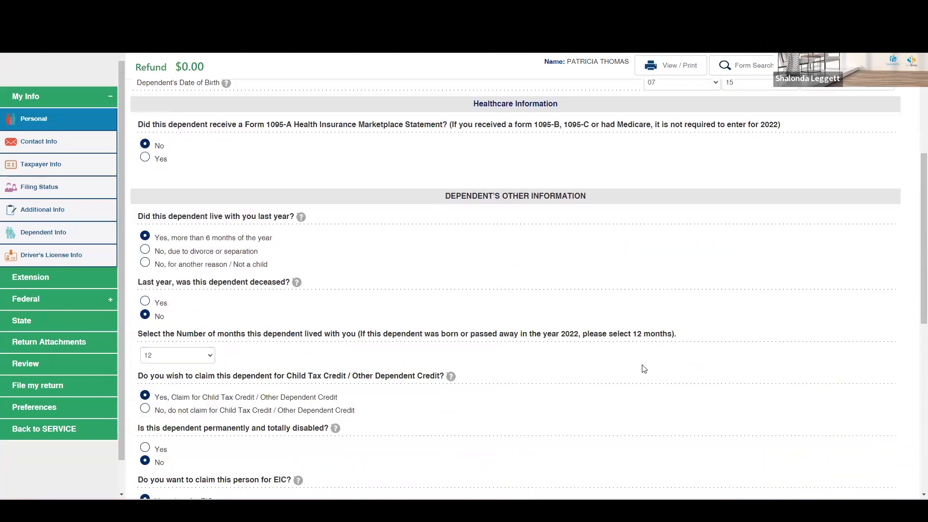
scroll(644, 369, down, 2)
scroll(643, 370, down, 4)
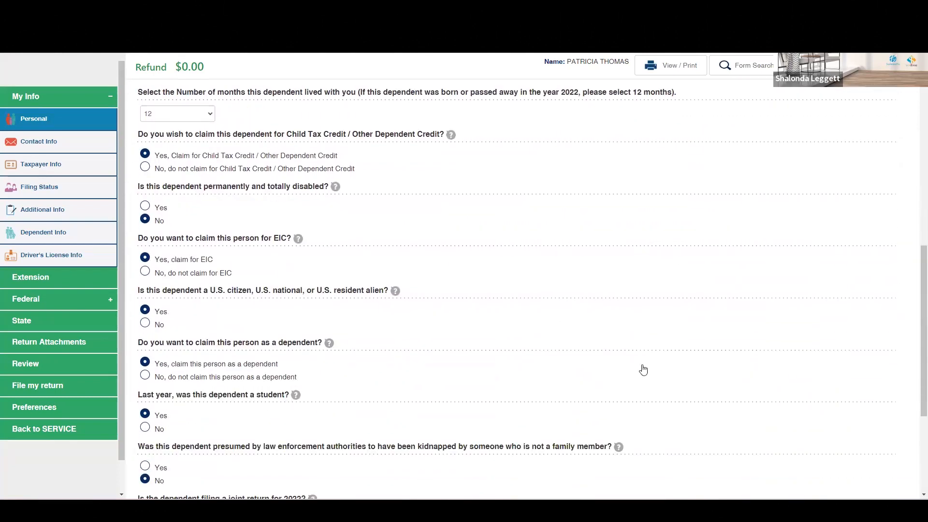
scroll(644, 370, down, 1)
scroll(644, 370, up, 1)
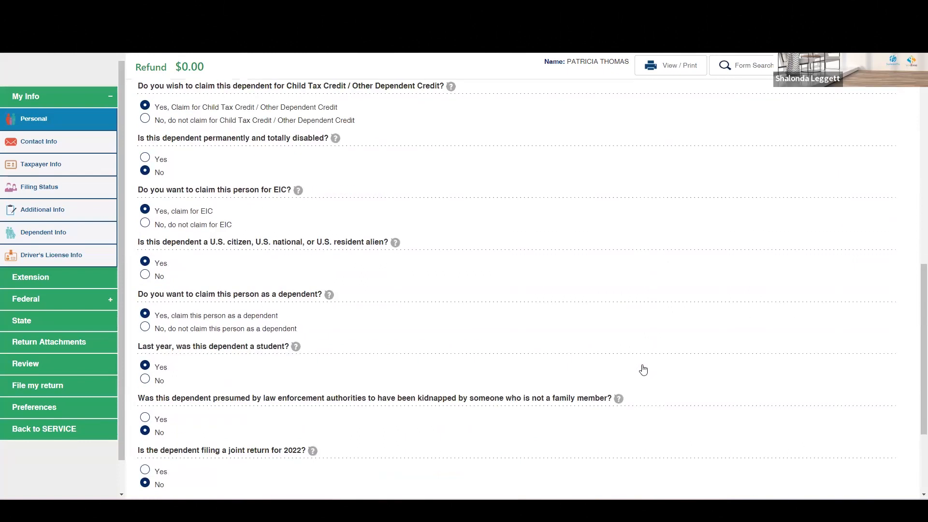
scroll(643, 370, down, 2)
scroll(644, 369, down, 1)
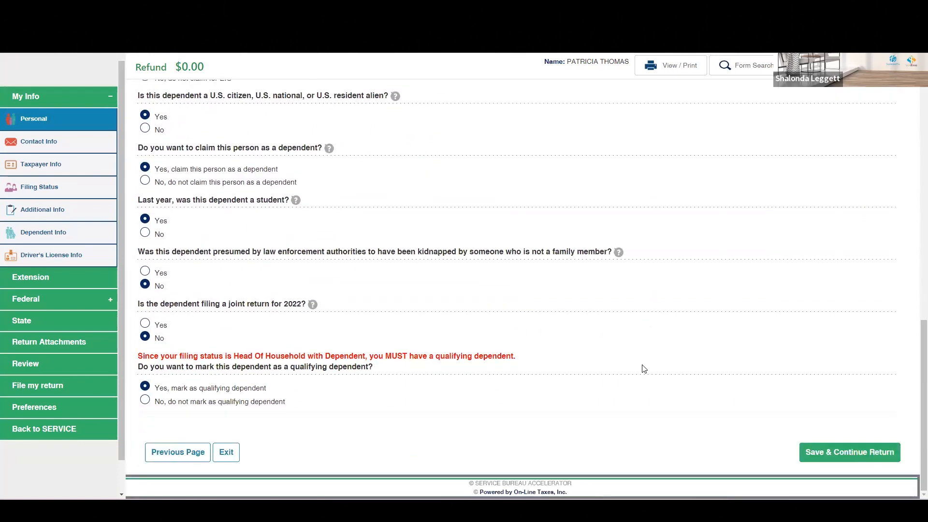
scroll(633, 374, up, 8)
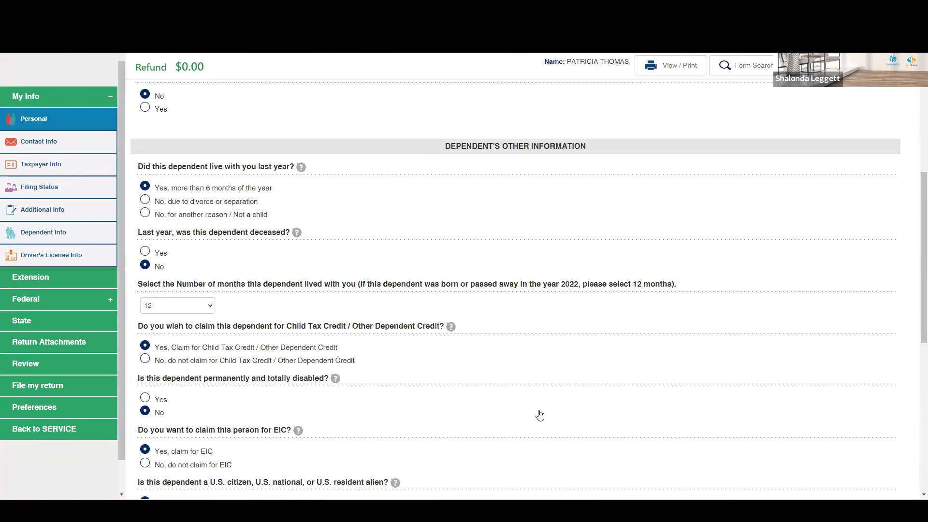
scroll(539, 415, up, 4)
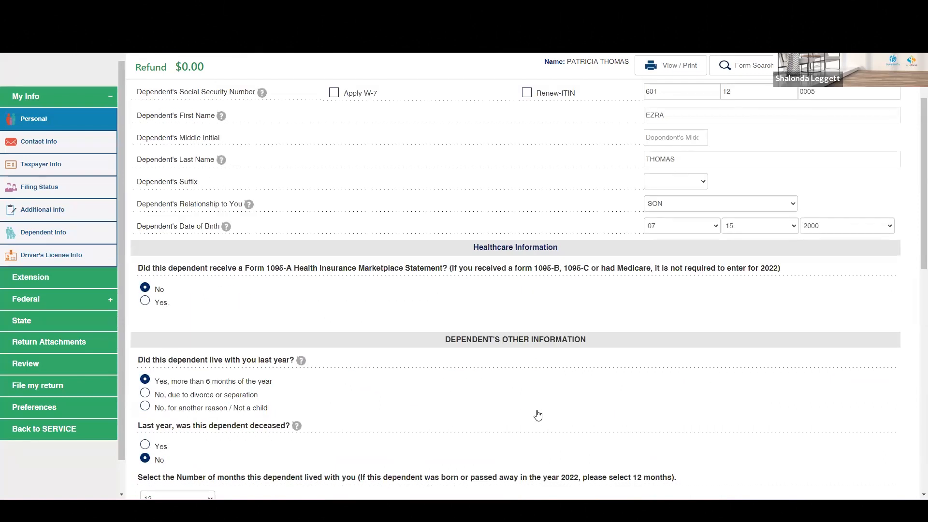
scroll(536, 414, up, 2)
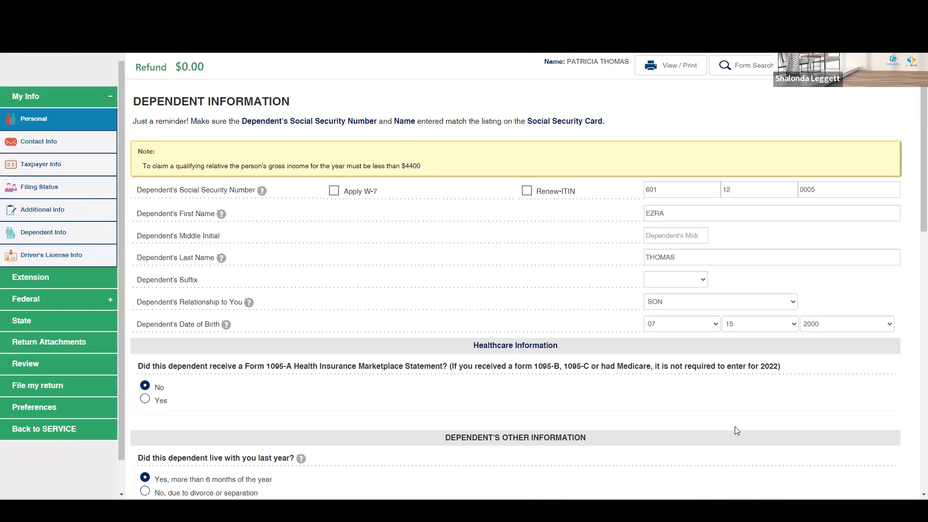
scroll(619, 358, down, 2)
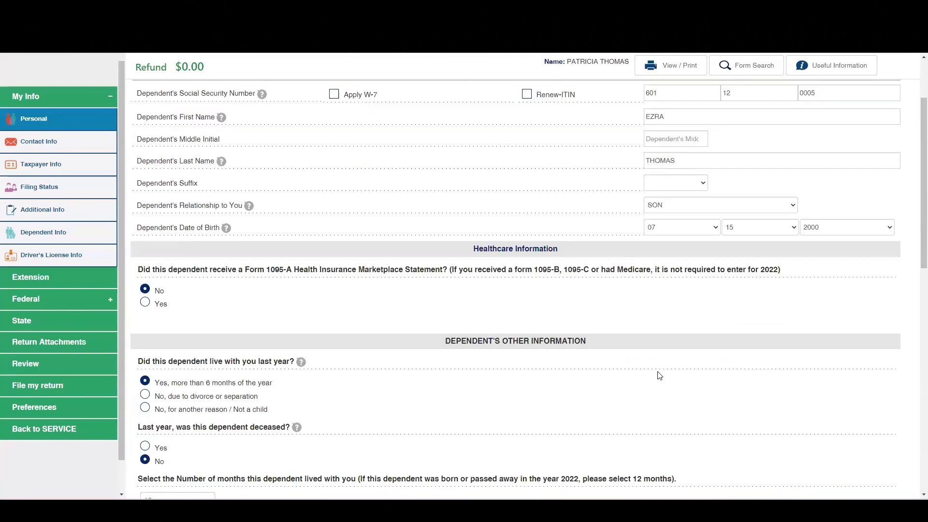
scroll(660, 376, down, 2)
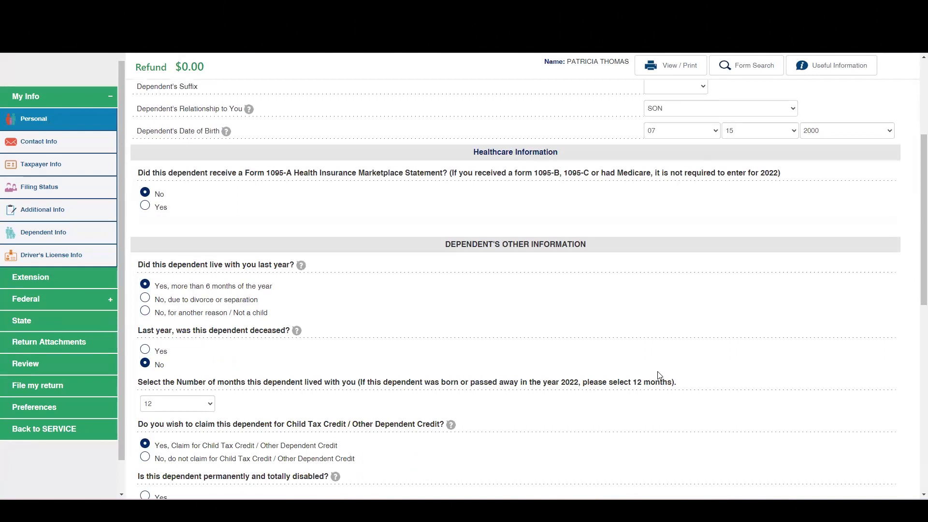
scroll(660, 376, down, 2)
scroll(660, 375, down, 2)
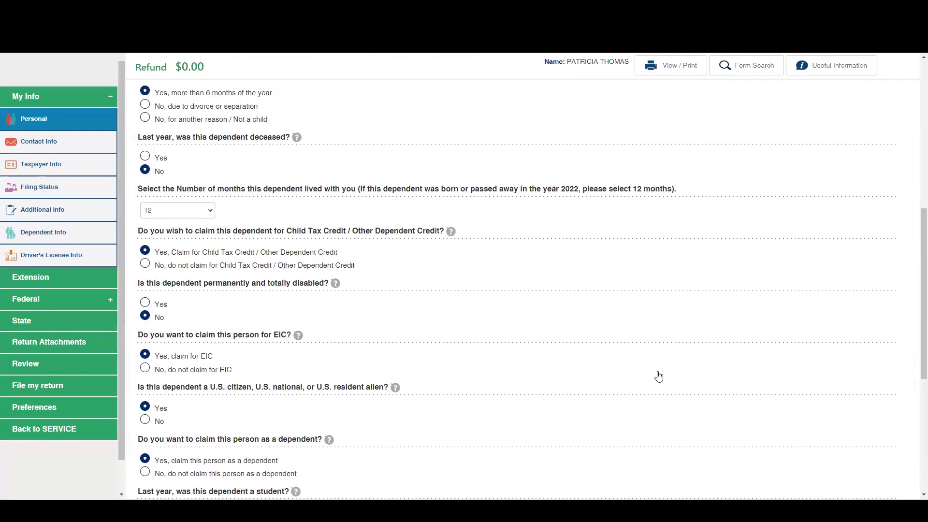
scroll(658, 376, down, 2)
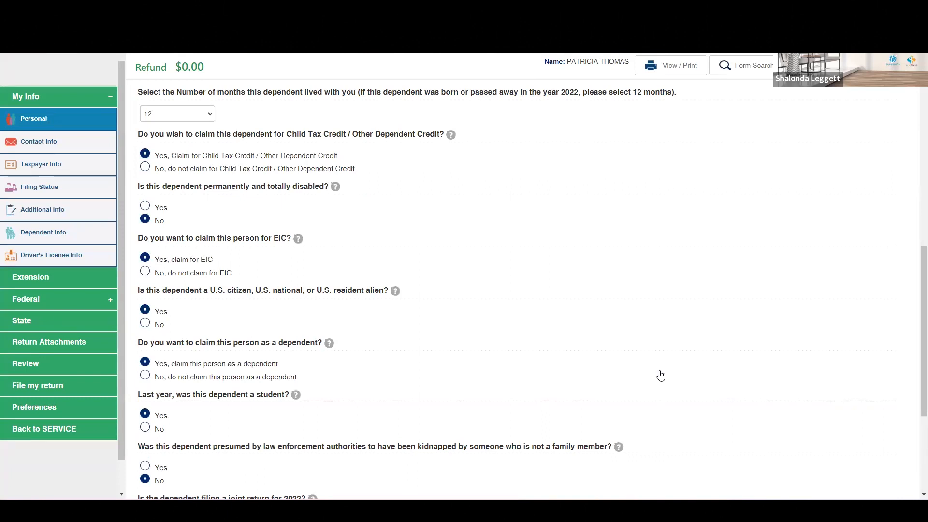
scroll(711, 348, down, 3)
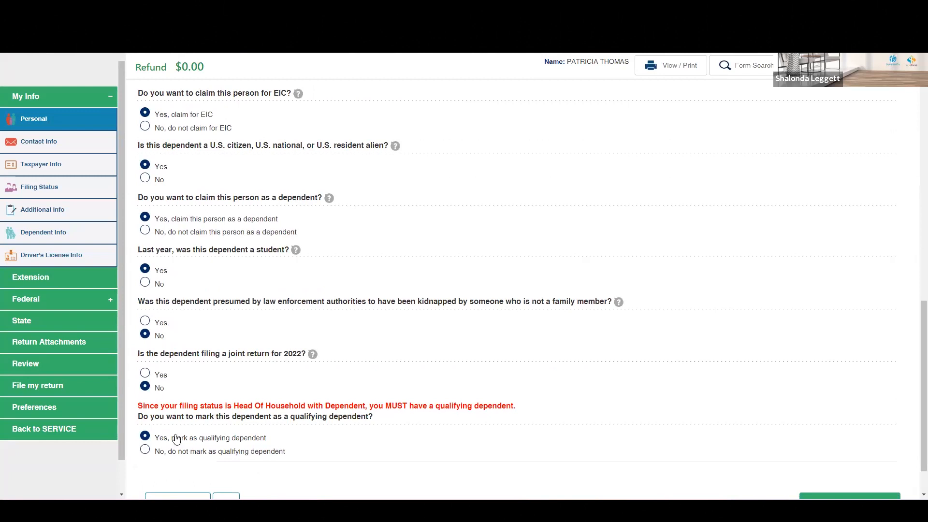
Step: Return to the return's management page and open the MyTaxOffice client account options
click(45, 431)
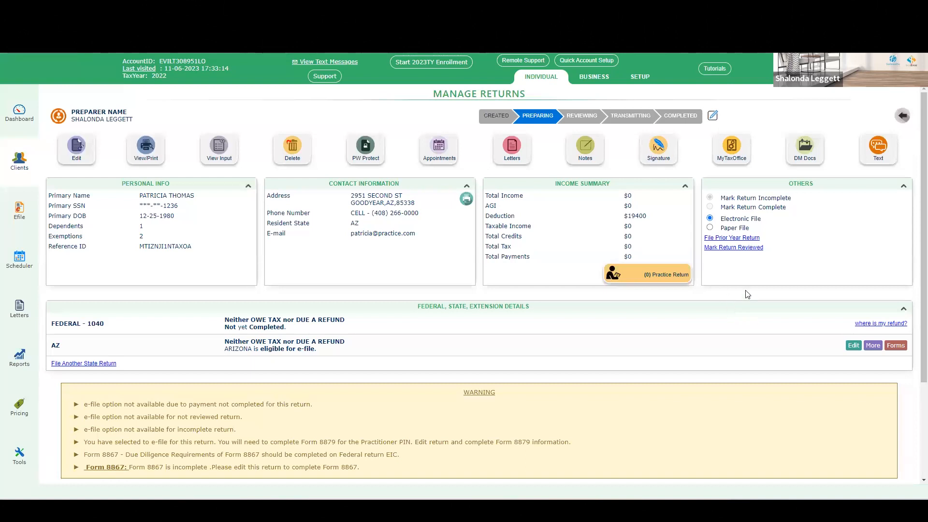
click(732, 150)
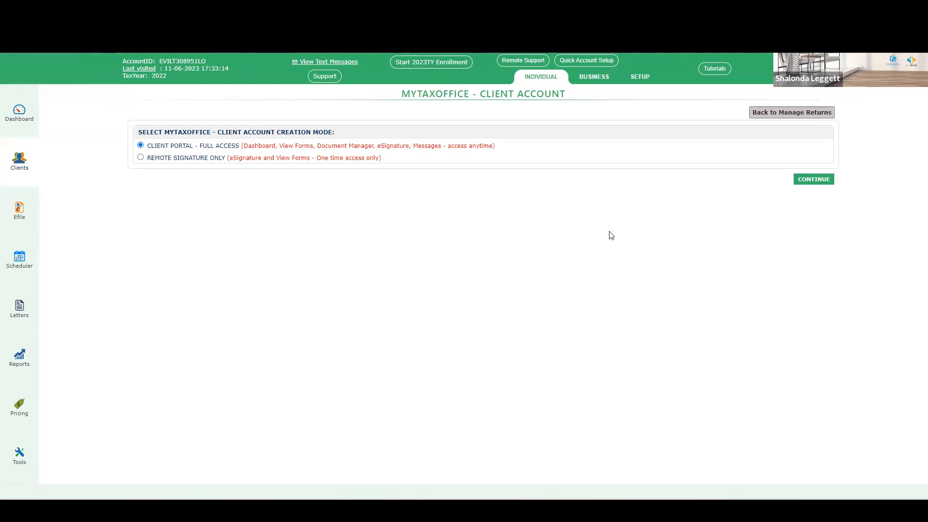
Step: Open the second preparer's mobile app passcode settings and select the passcode
click(641, 82)
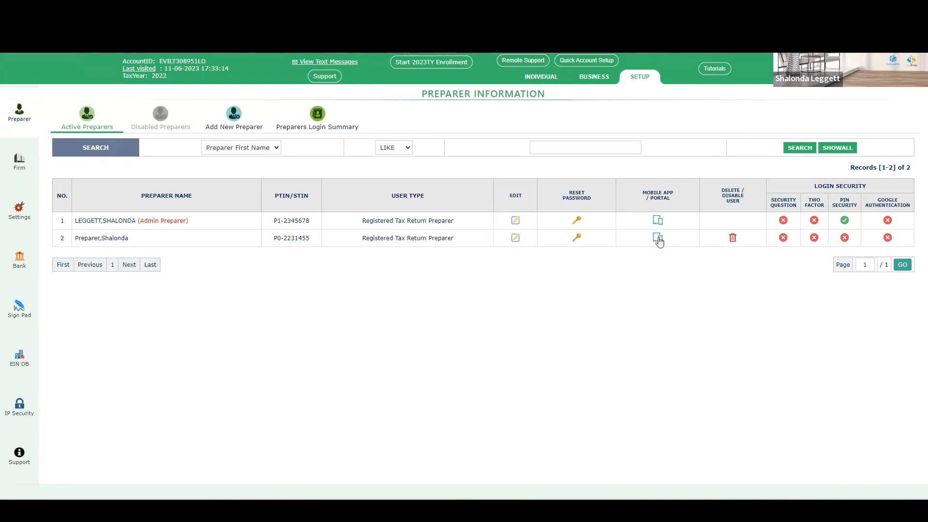
click(659, 239)
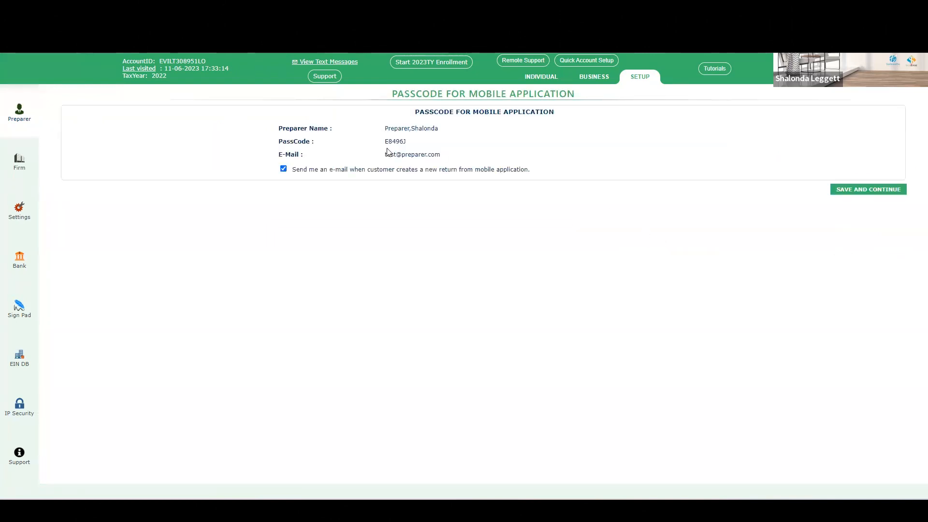
double_click(386, 142)
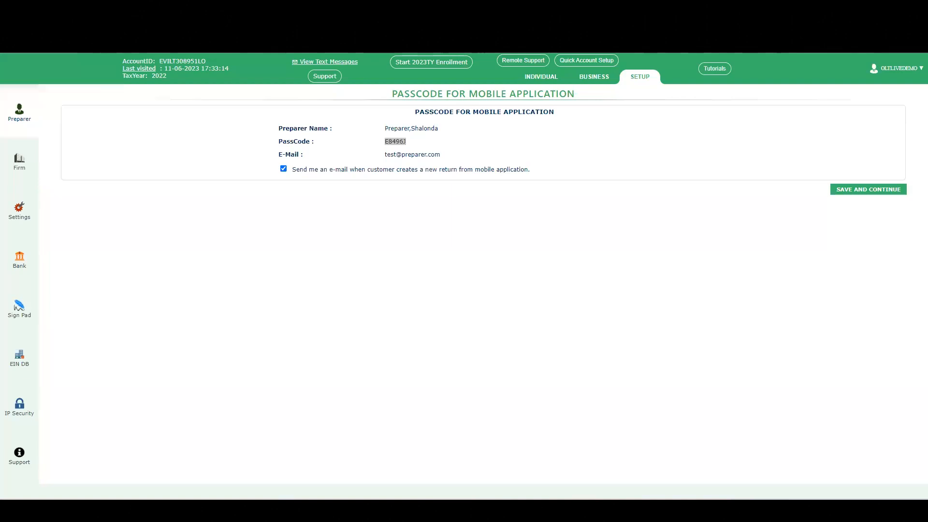
Step: Switch to a new browser tab and search the web for mytaxoffice
text(mytax)
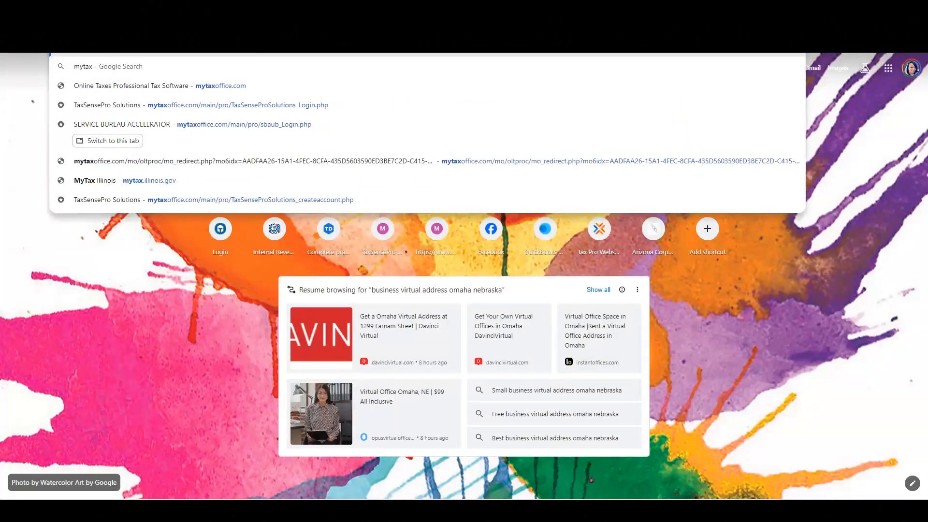
text(office)
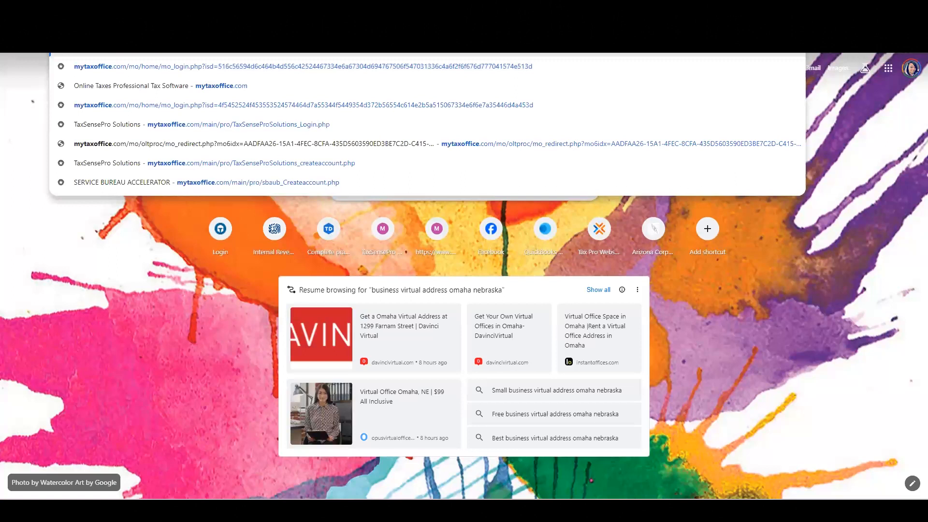
key(Return)
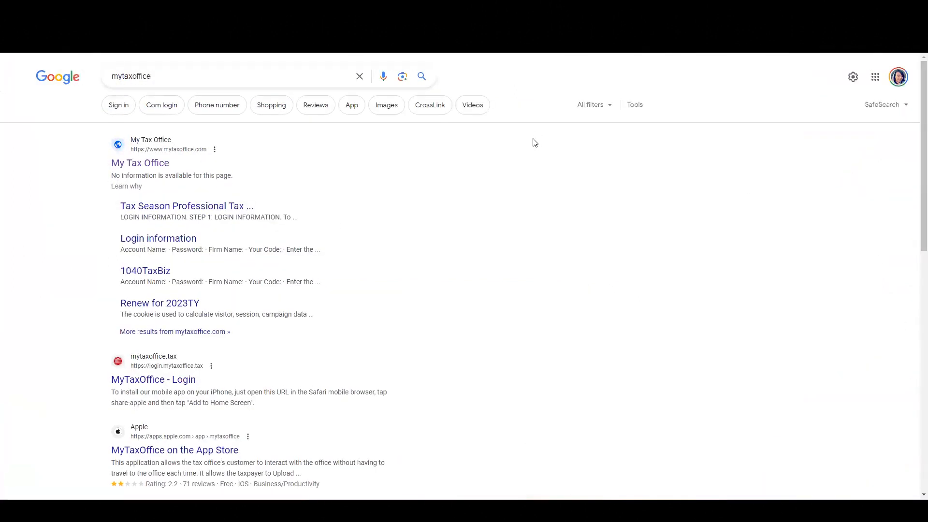
Step: Open the My Tax Office app listing on Google Play from the search results
scroll(531, 244, down, 2)
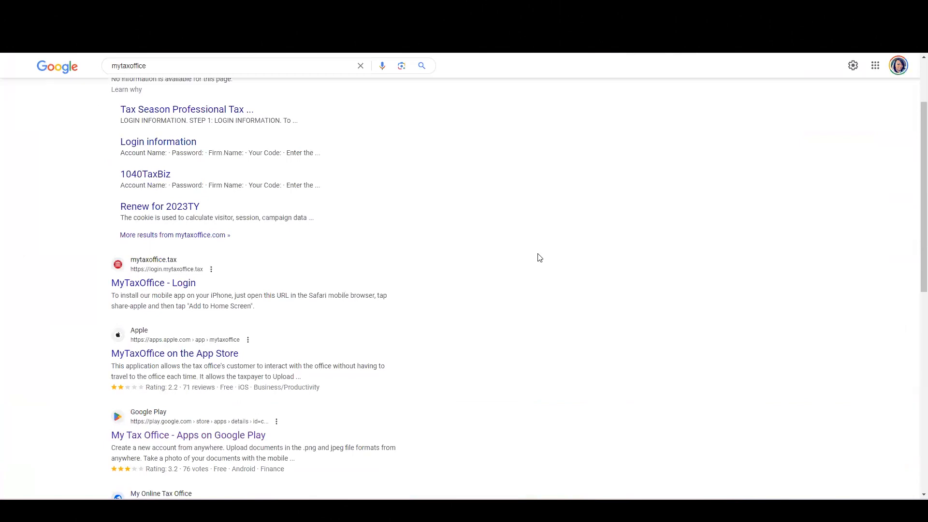
scroll(537, 256, down, 2)
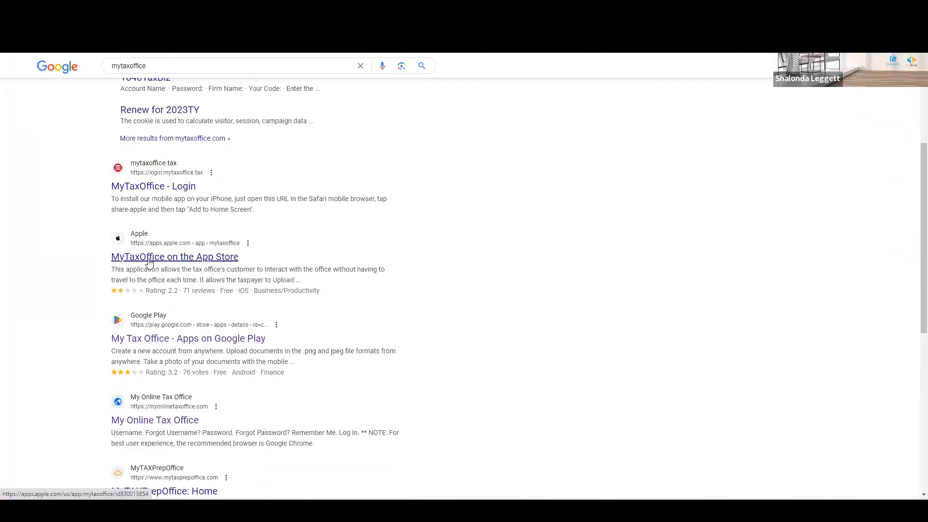
click(170, 341)
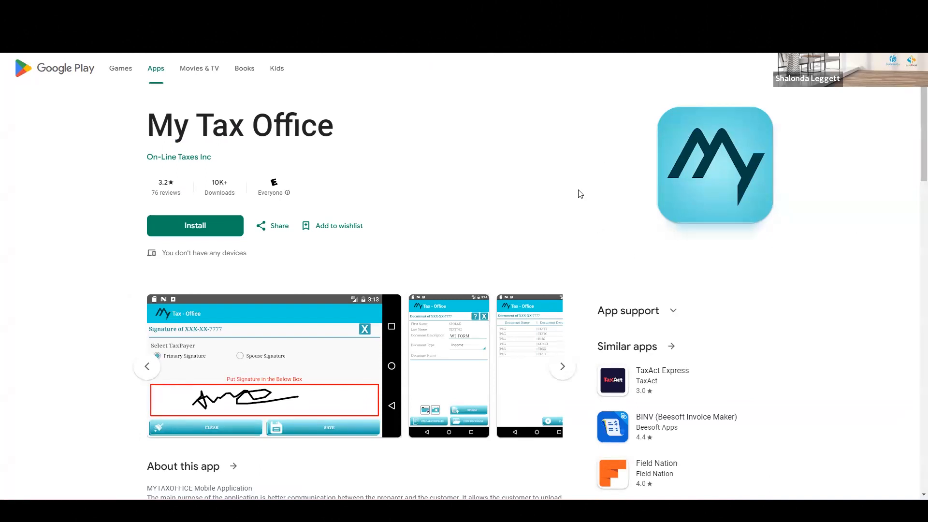
Step: Browse the app's screenshot gallery, enlarging the login screen and paging through the images
scroll(579, 193, down, 2)
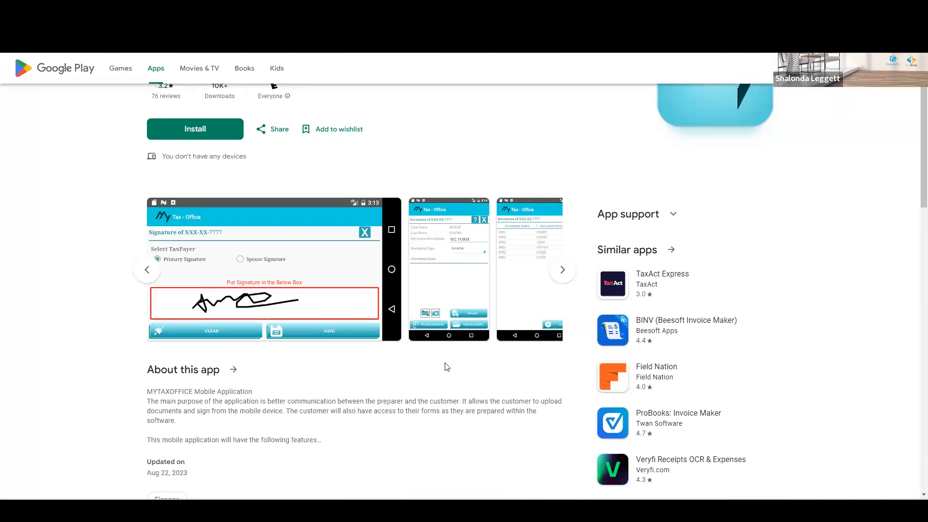
click(147, 271)
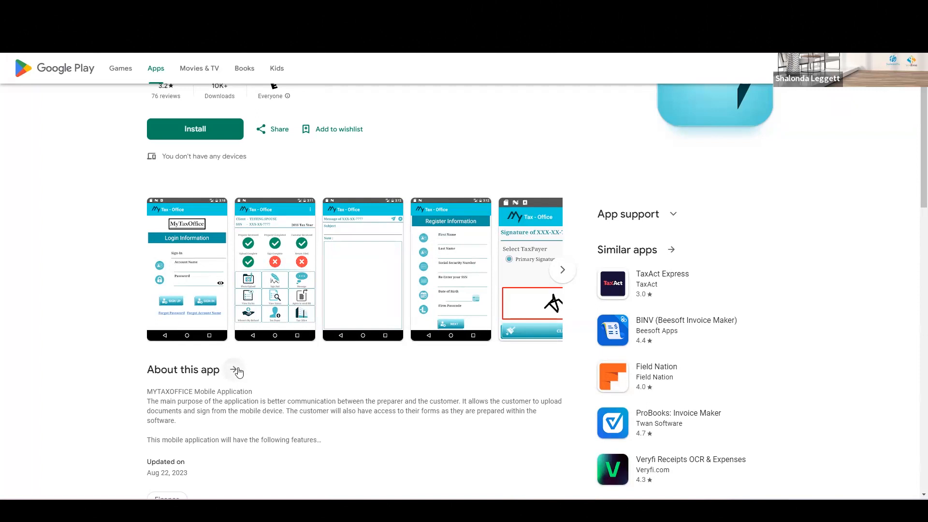
click(194, 263)
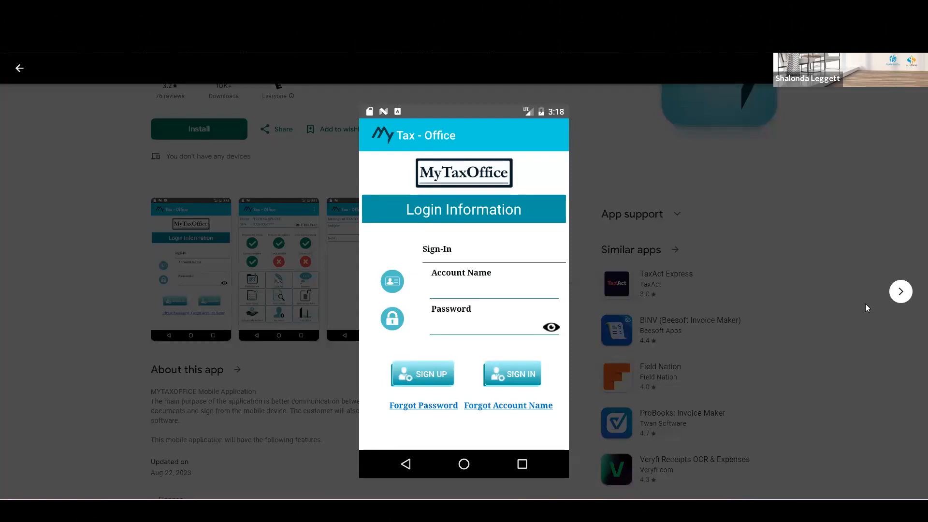
click(899, 292)
click(901, 292)
click(900, 292)
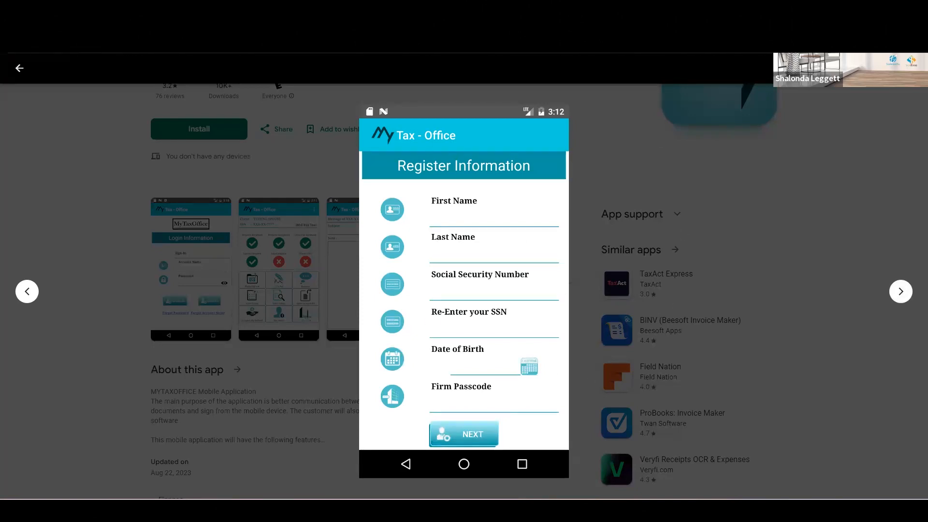
Step: Compare the app's registration screenshot with the mobile passcode settings, then close the enlarged screenshot view
key(ctrl+Tab)
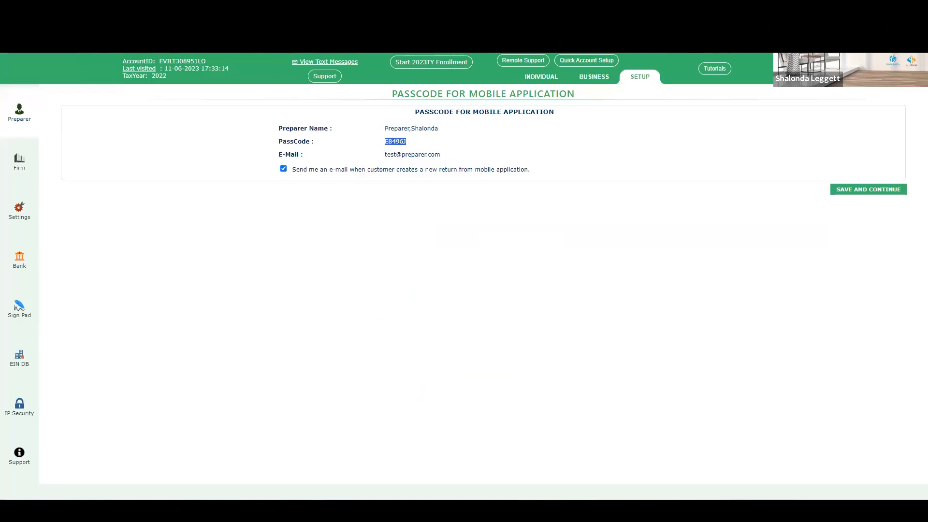
key(ctrl+shift+Tab)
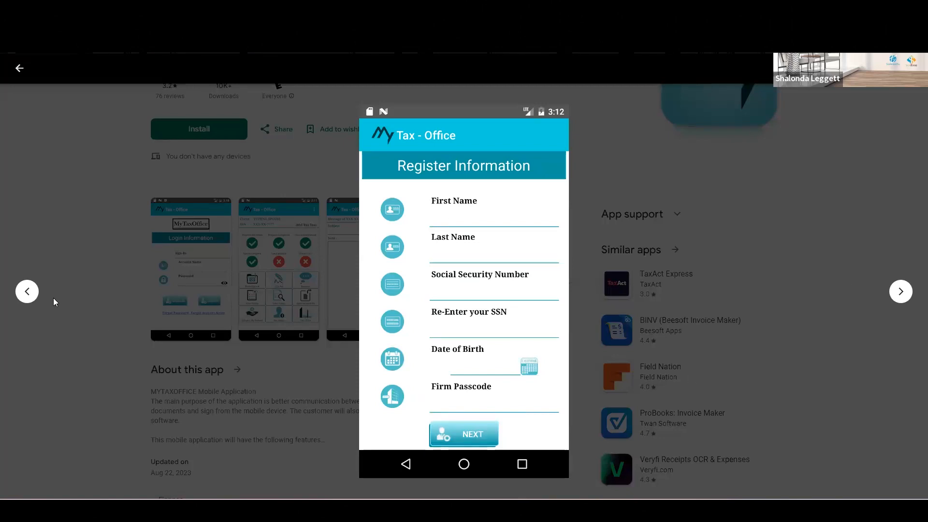
click(25, 292)
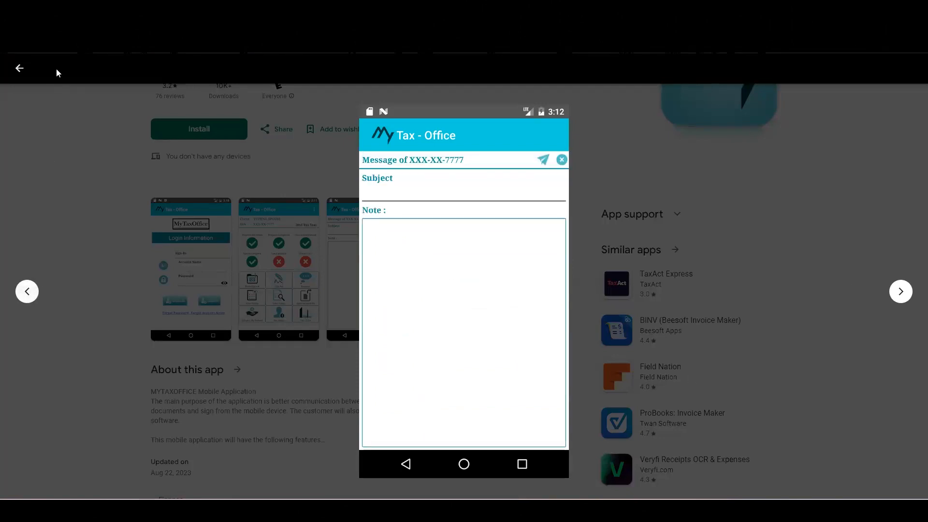
click(20, 69)
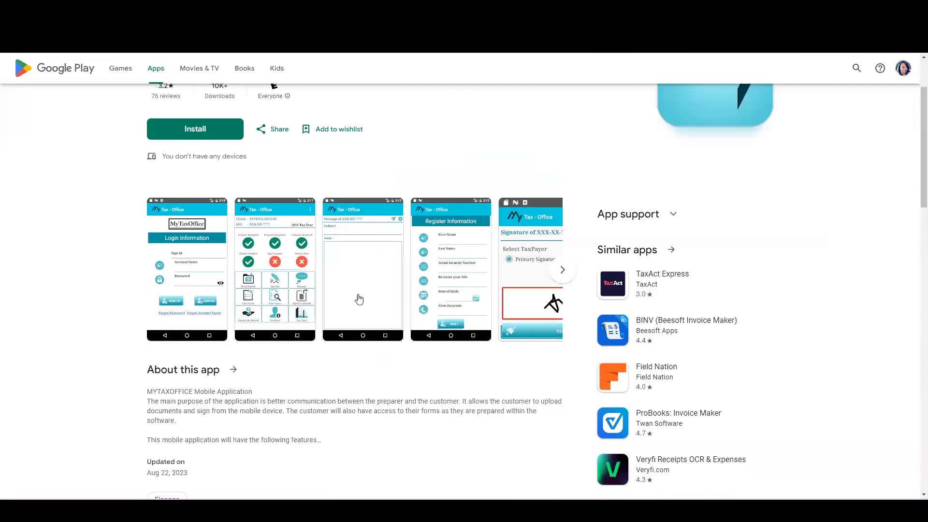
Step: Page through the app's screenshot carousel on the store listing in both directions
click(564, 272)
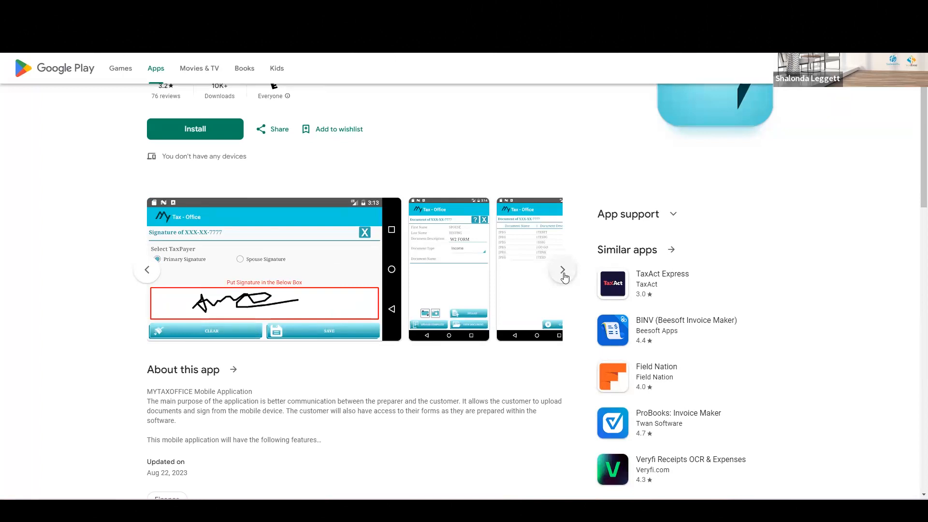
click(564, 275)
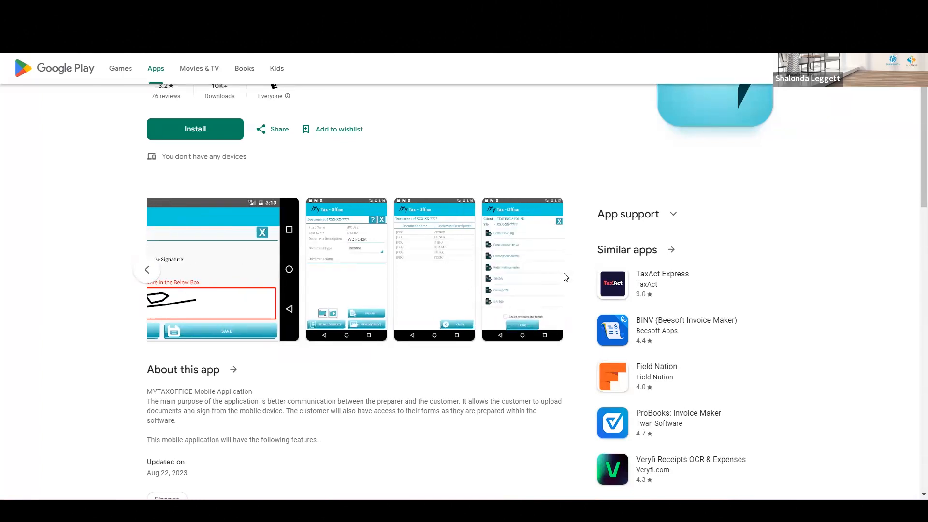
click(147, 271)
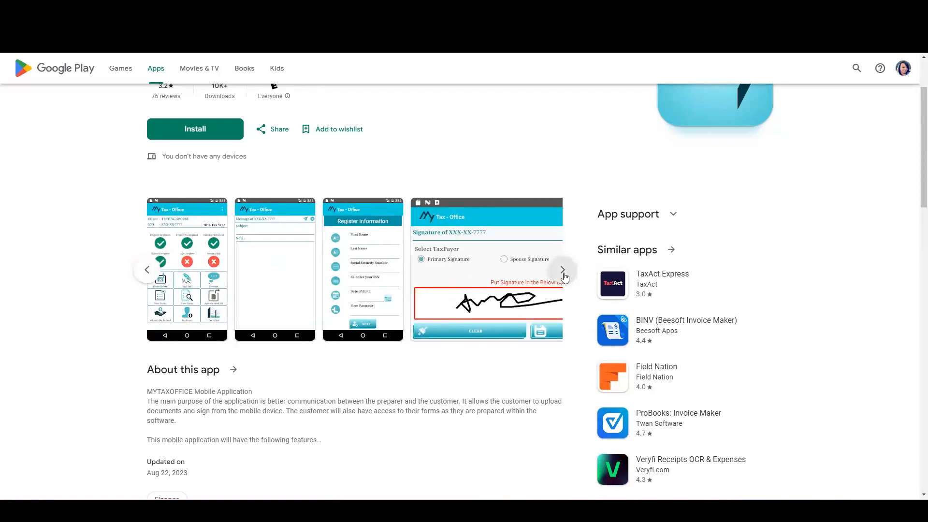
click(563, 271)
click(149, 272)
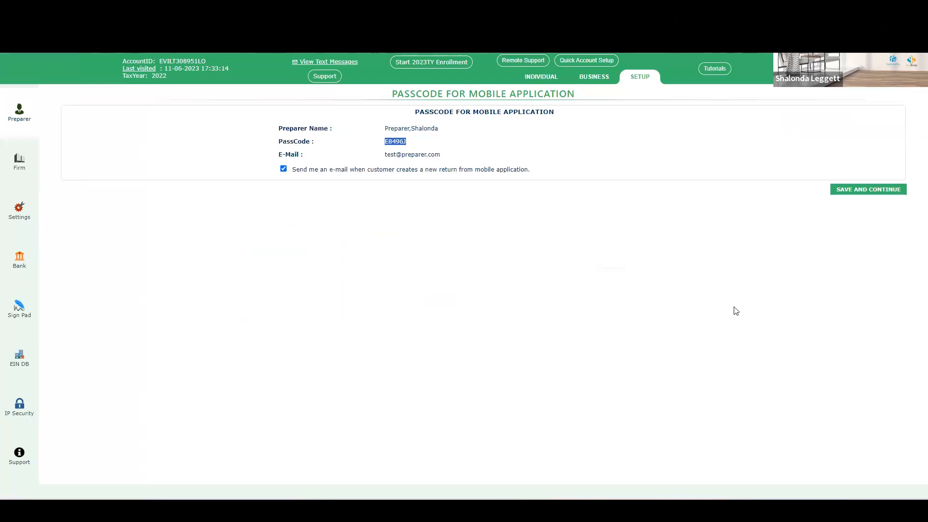
Step: Return from the preparer list to the Individual dashboard and dismiss the General Notifications pop-up
click(20, 116)
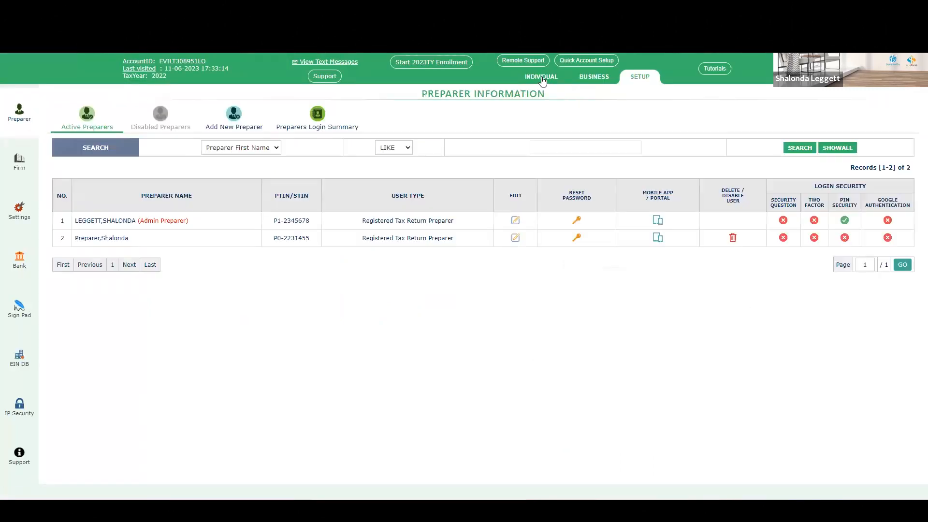
click(542, 78)
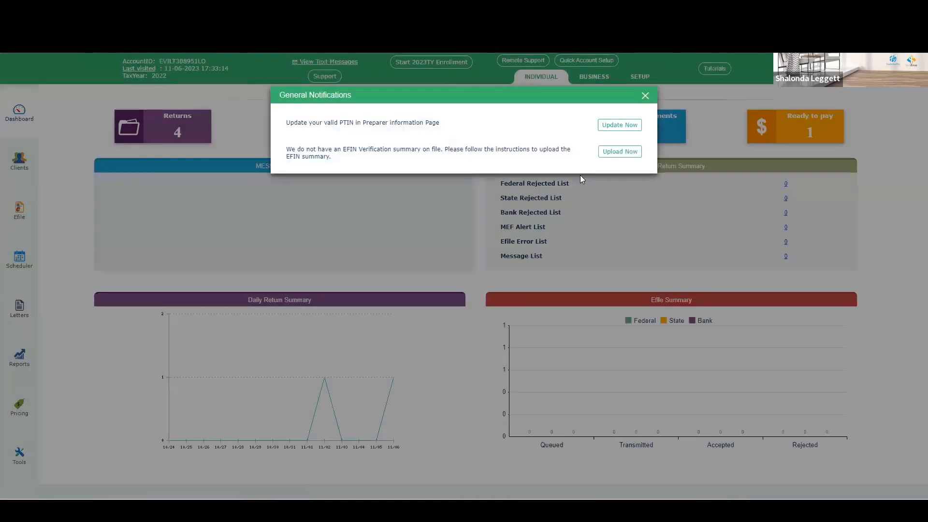
click(645, 96)
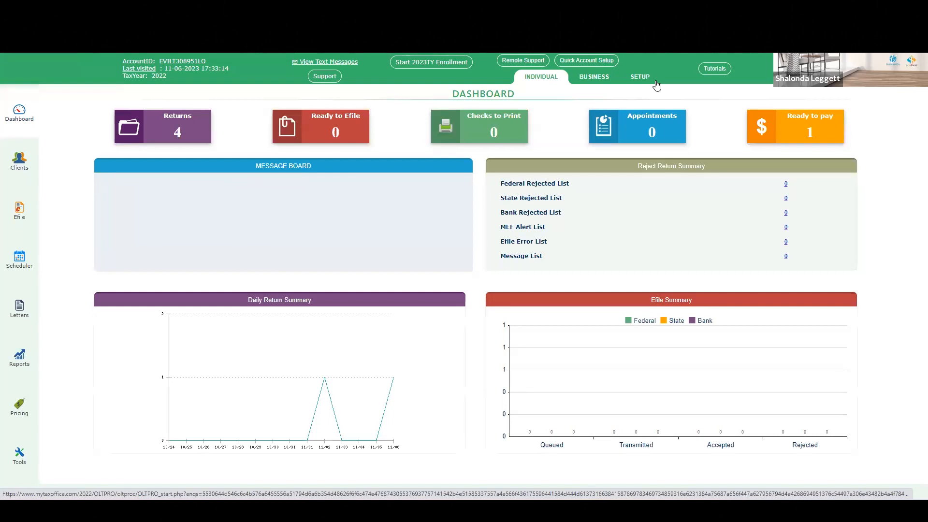
click(20, 111)
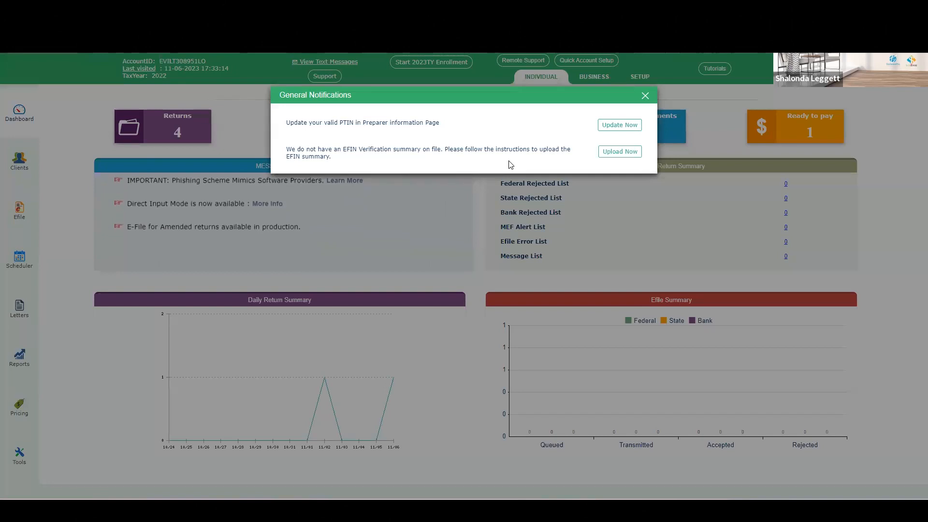
click(645, 95)
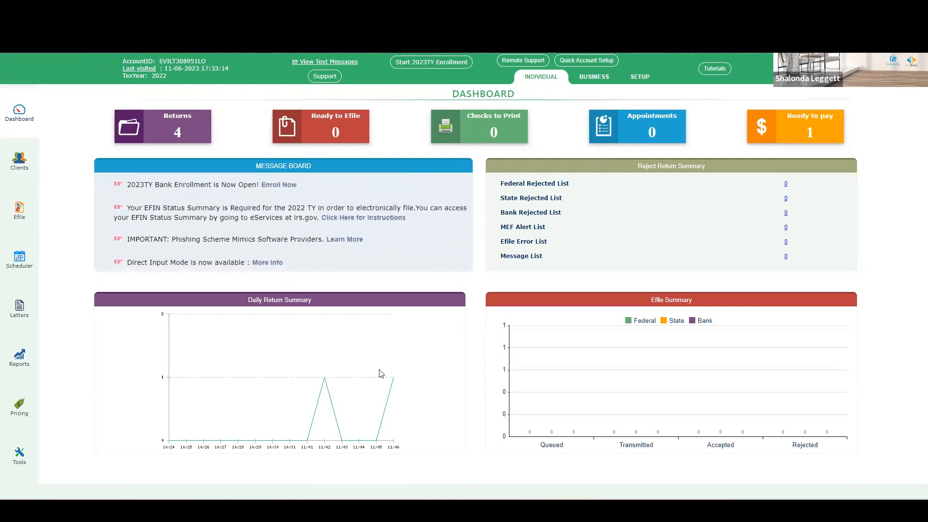
Step: Open the MyTaxOffice Clients list and view the Practice Return client's MyTaxOffice app return account
click(20, 163)
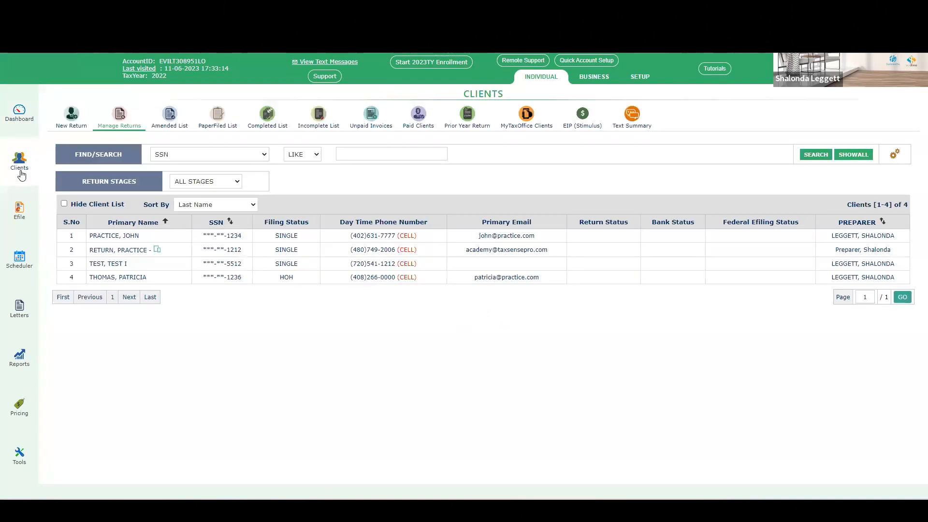
click(520, 123)
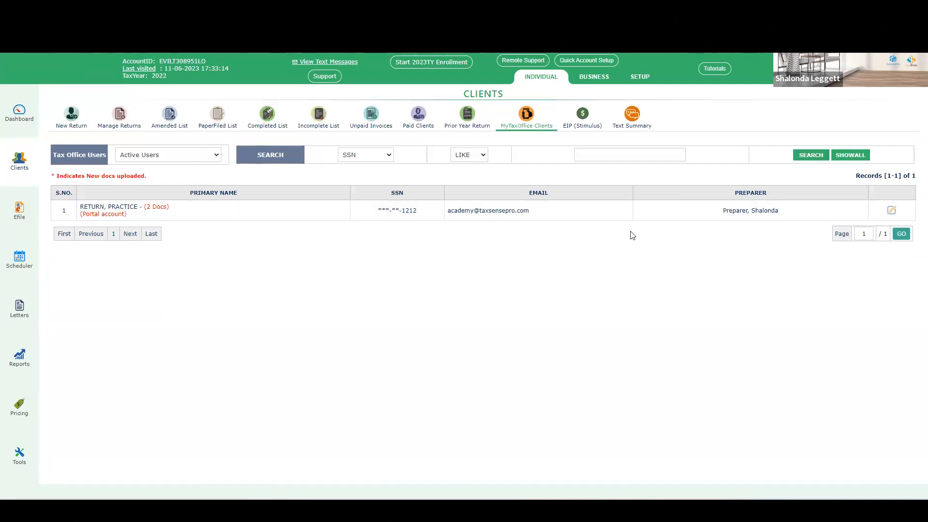
click(190, 219)
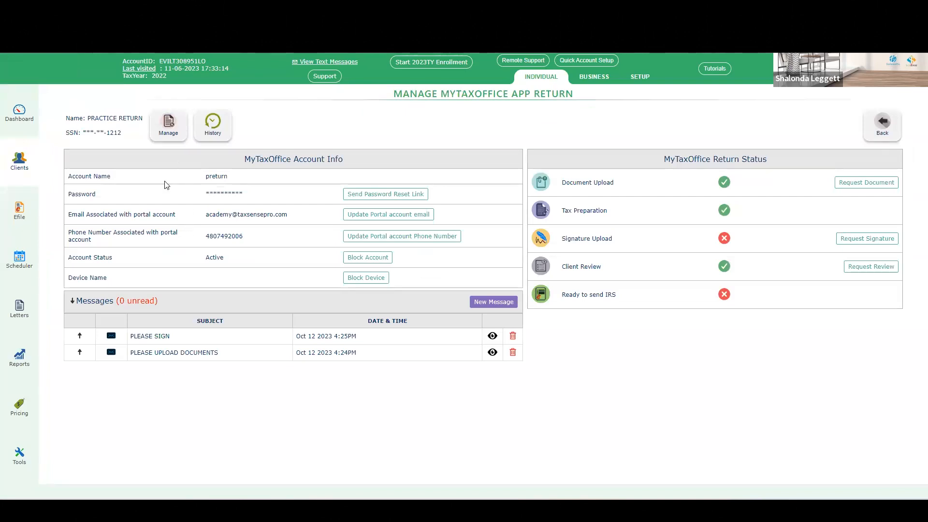
Step: Switch between the Practice Return's Manage Returns page and its MyTaxOffice app return page
click(167, 125)
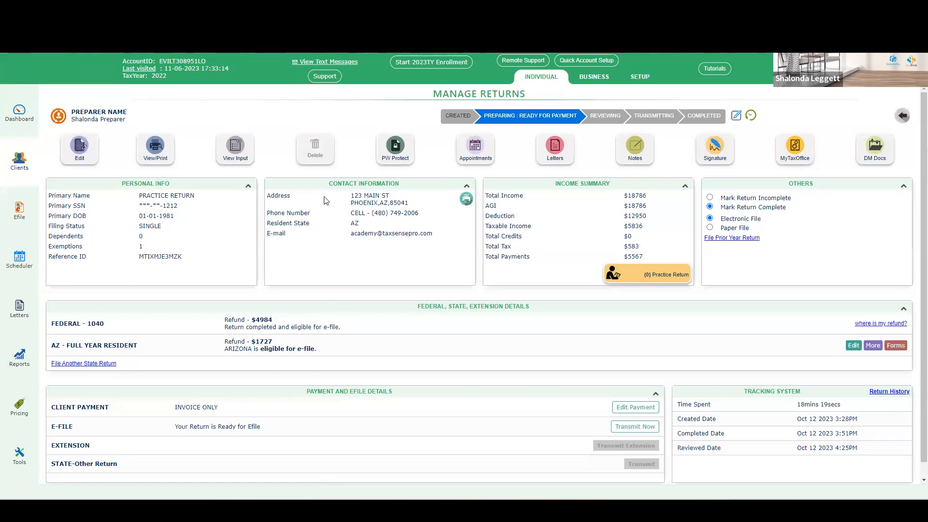
click(793, 151)
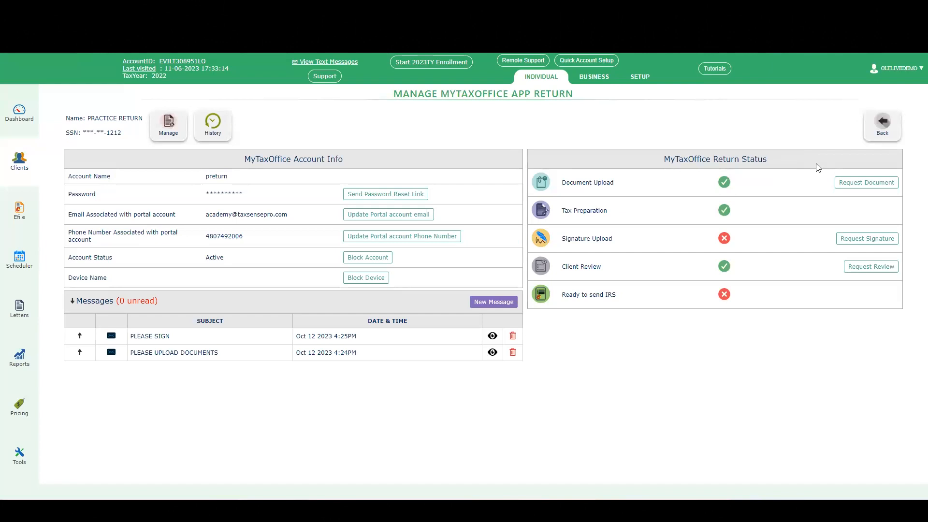
click(876, 129)
click(16, 163)
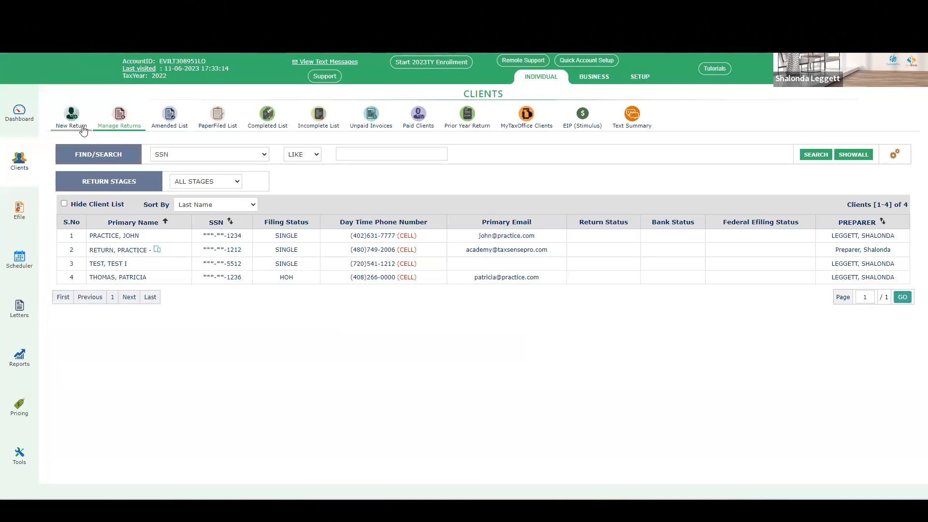
click(73, 121)
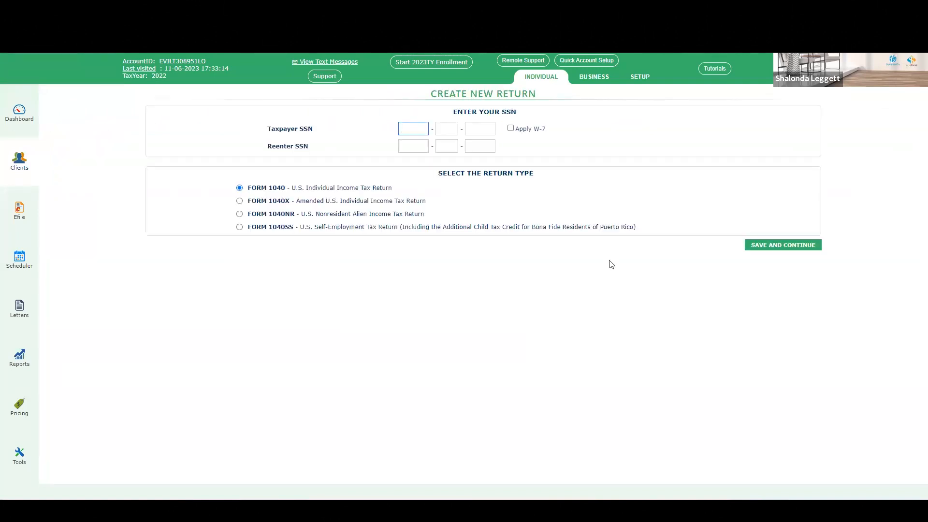
click(28, 172)
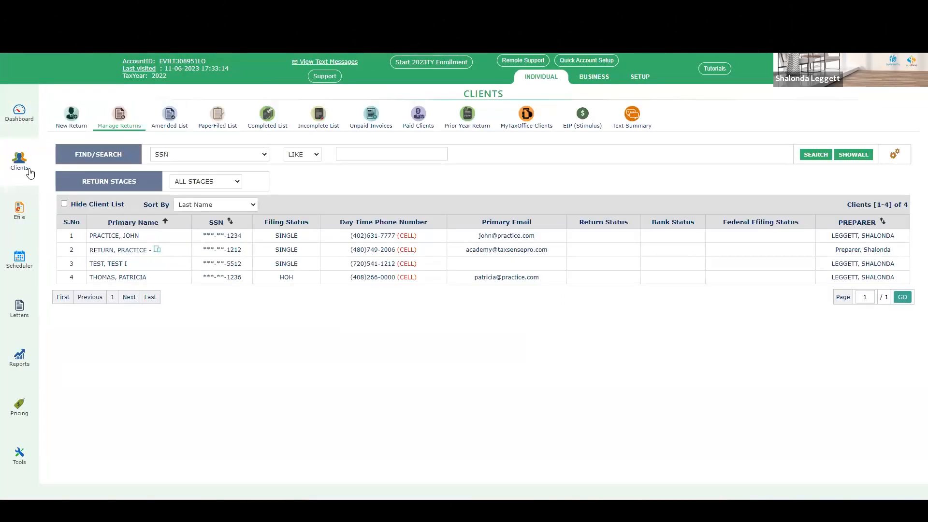
Step: Open the Head of Household client's return for editing, continuing past the message board in Interview Input mode
click(123, 278)
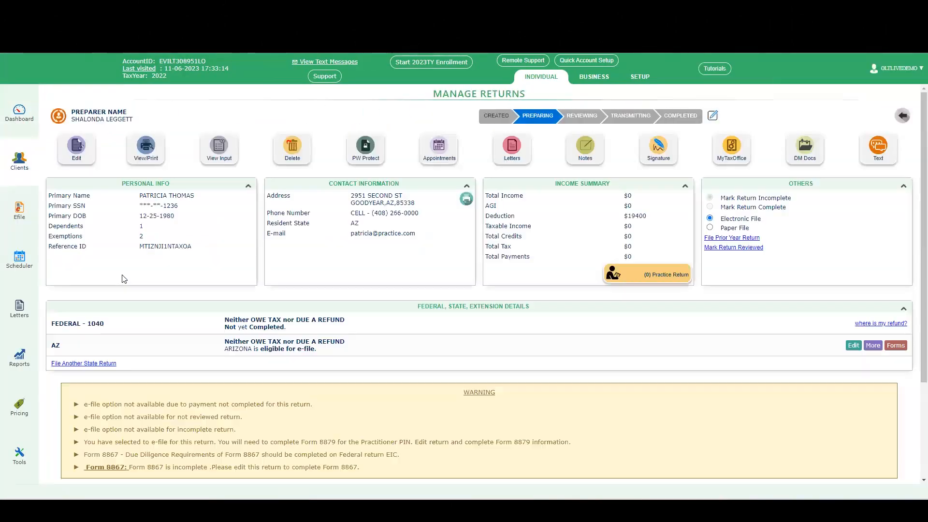
click(78, 151)
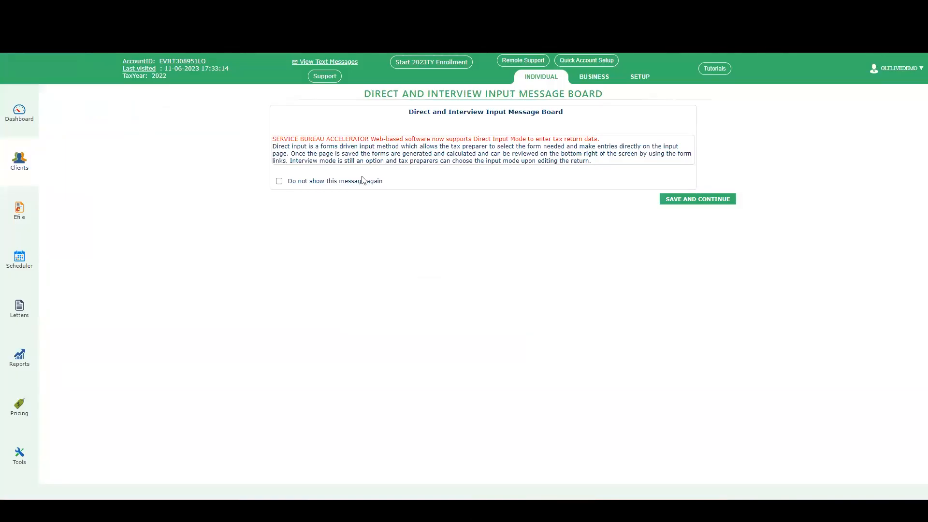
click(690, 202)
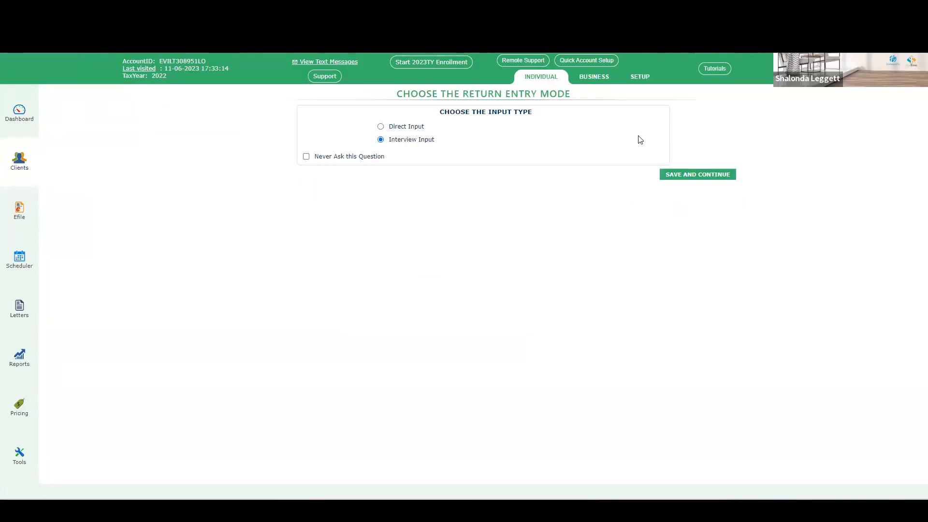
click(707, 179)
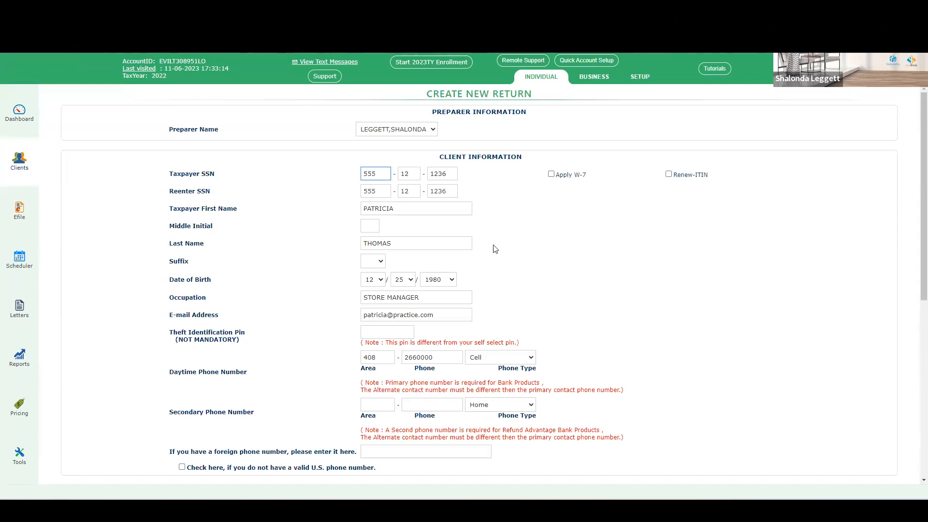
Step: Continue through the client information page to the contact information page and go back to the return's management page
scroll(496, 248, down, 4)
scroll(387, 285, down, 3)
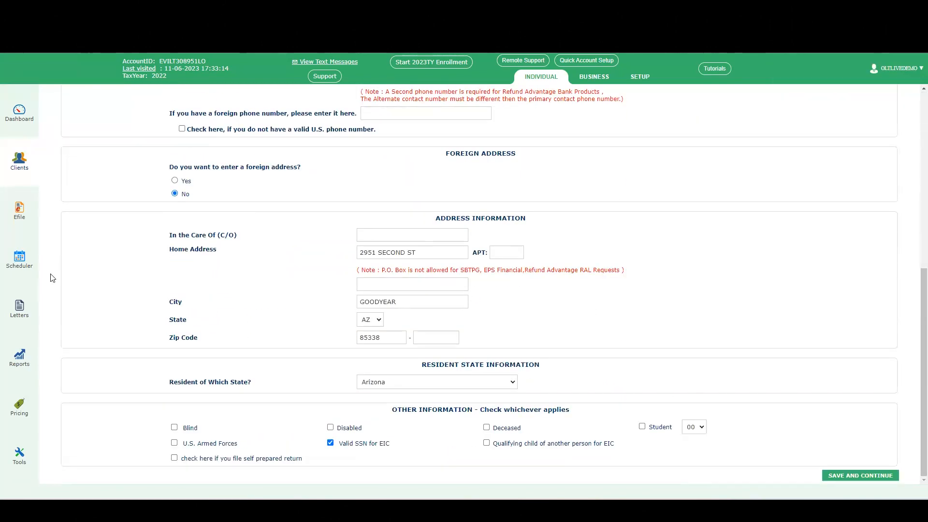
click(861, 476)
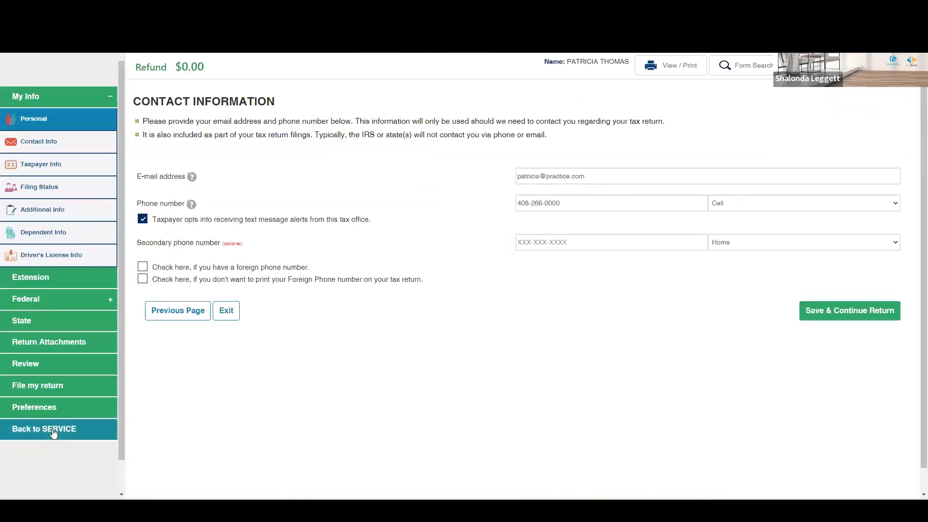
click(54, 430)
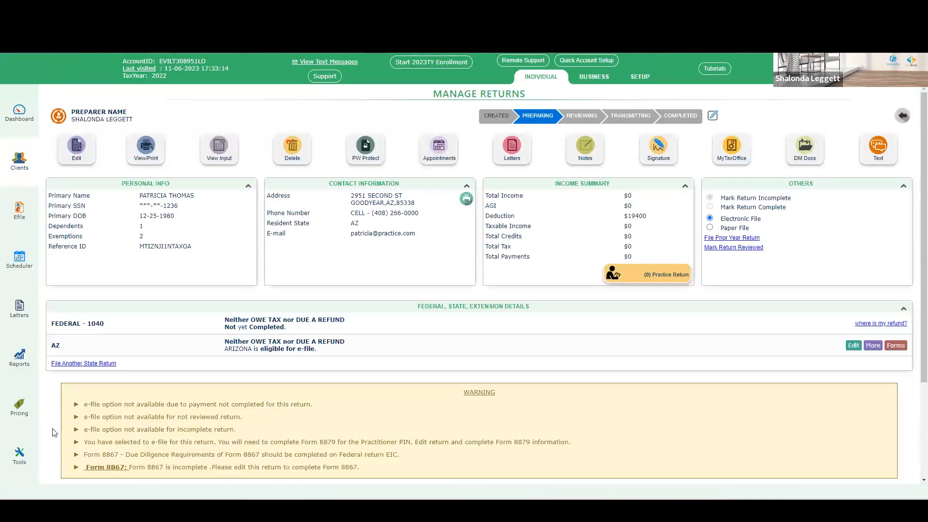
Step: Open the MyTaxOffice client account setup with Client Portal – Full Access, view the send-link page, and return
click(740, 164)
click(724, 153)
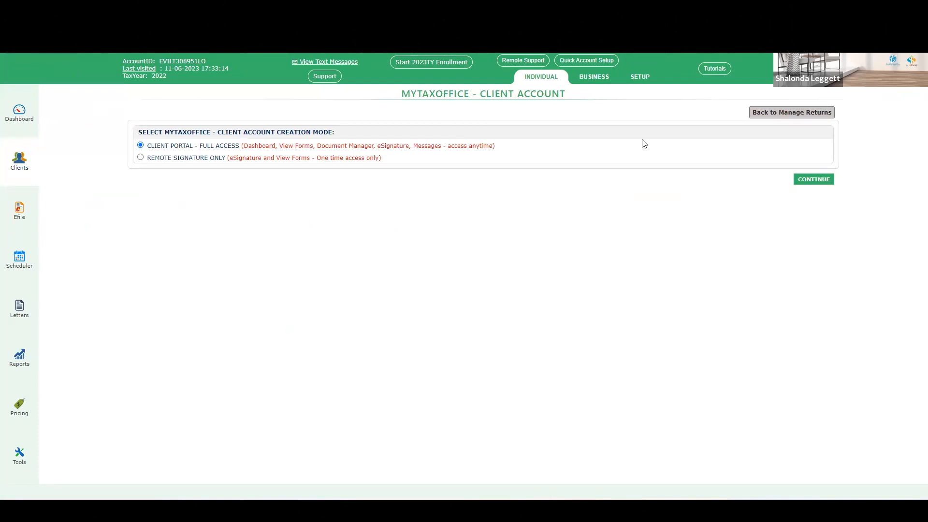
click(822, 181)
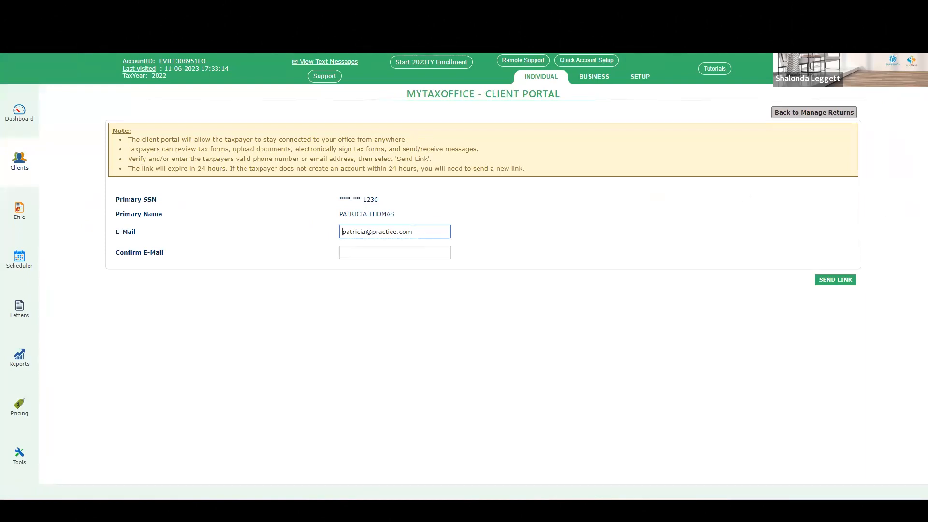
click(797, 114)
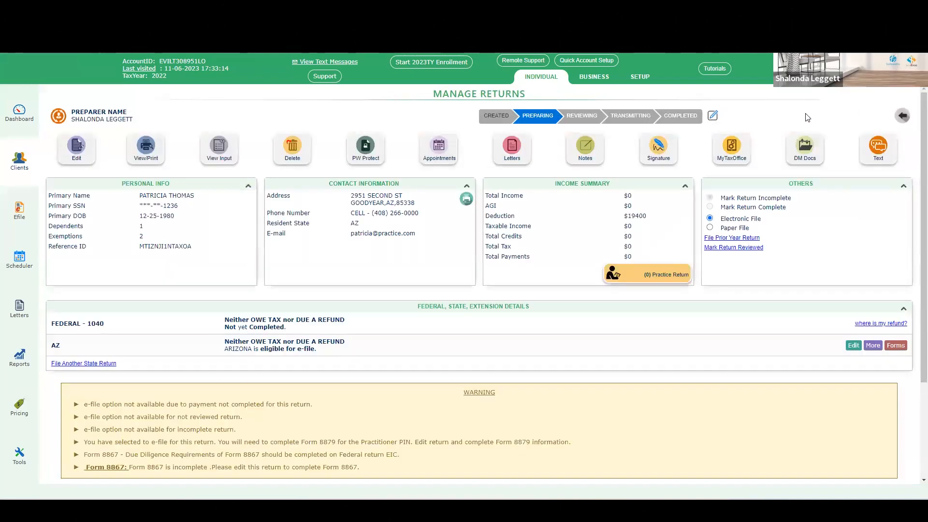
Step: Open the Practice Return client's MyTaxOffice app return page from the client list
click(15, 163)
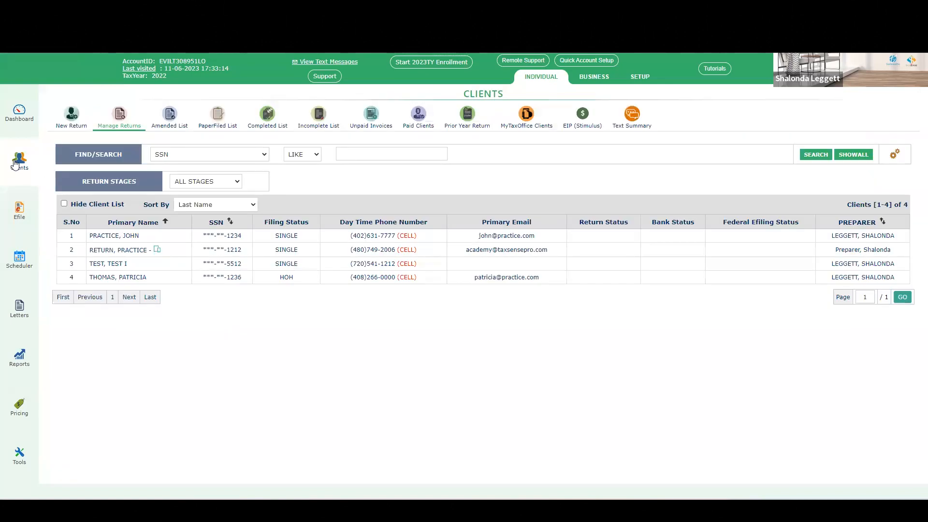
click(132, 250)
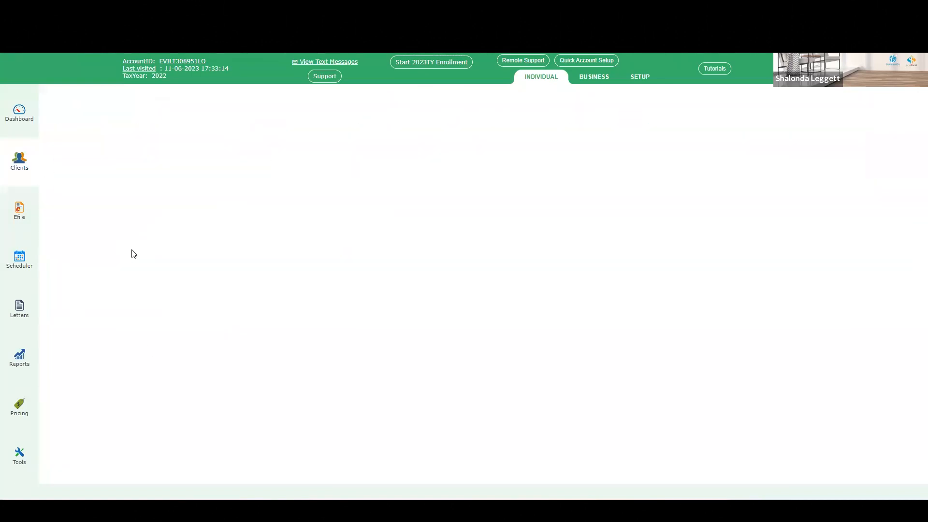
click(795, 148)
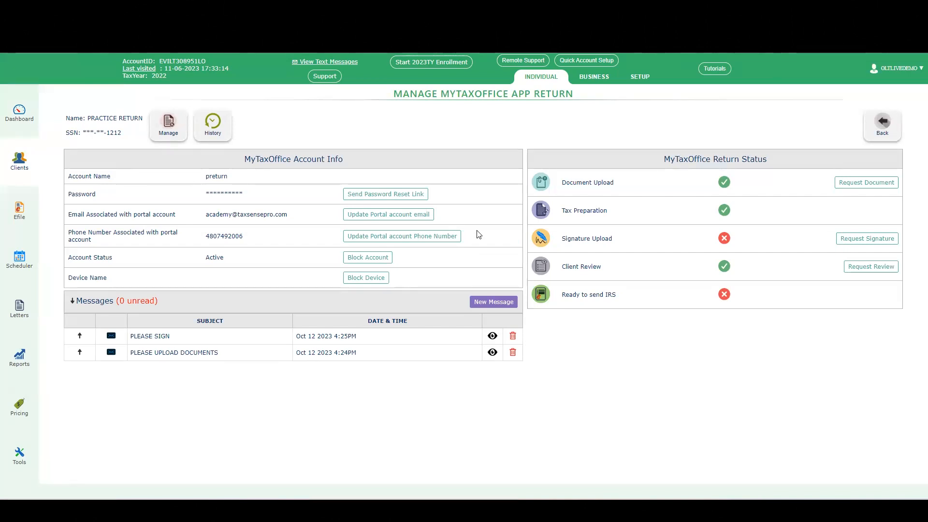
Step: Open the second preparer's mobile app passcode page, select the firm passcode, and save and continue
click(652, 81)
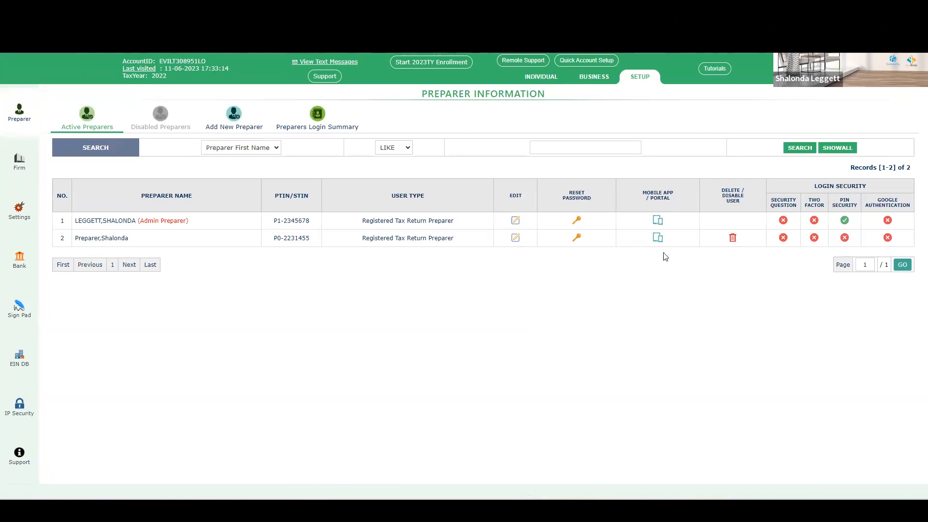
click(658, 239)
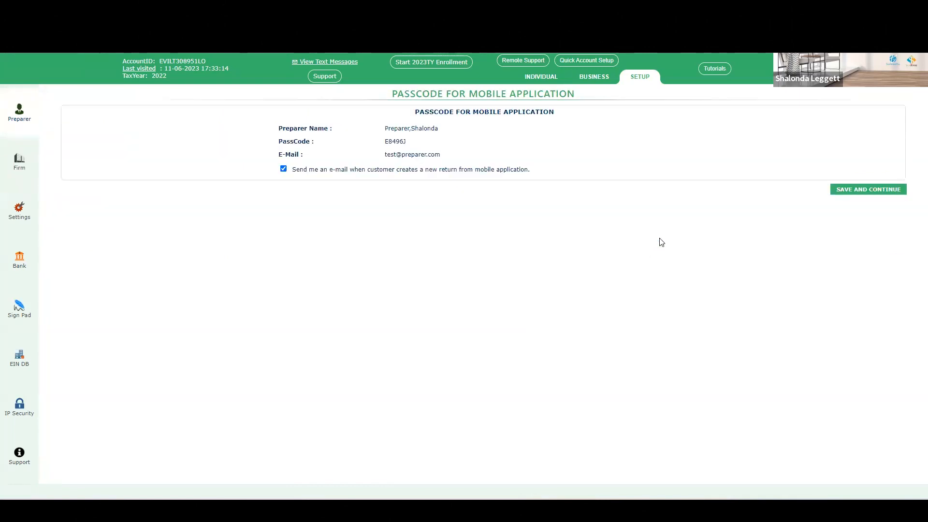
double_click(391, 142)
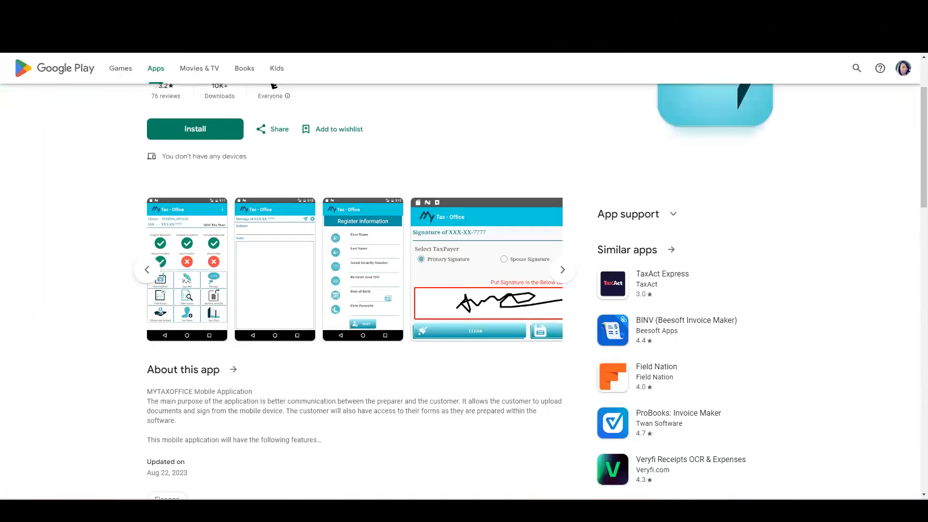
click(376, 255)
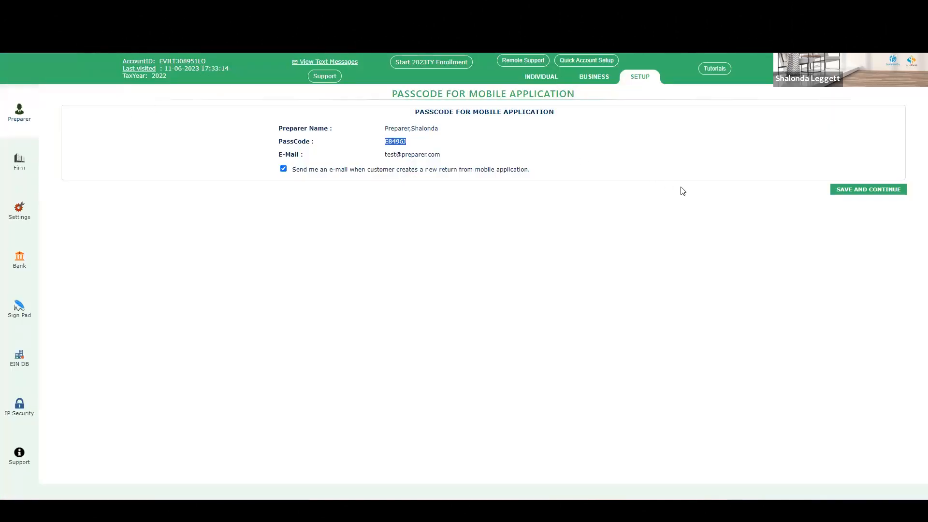
click(878, 193)
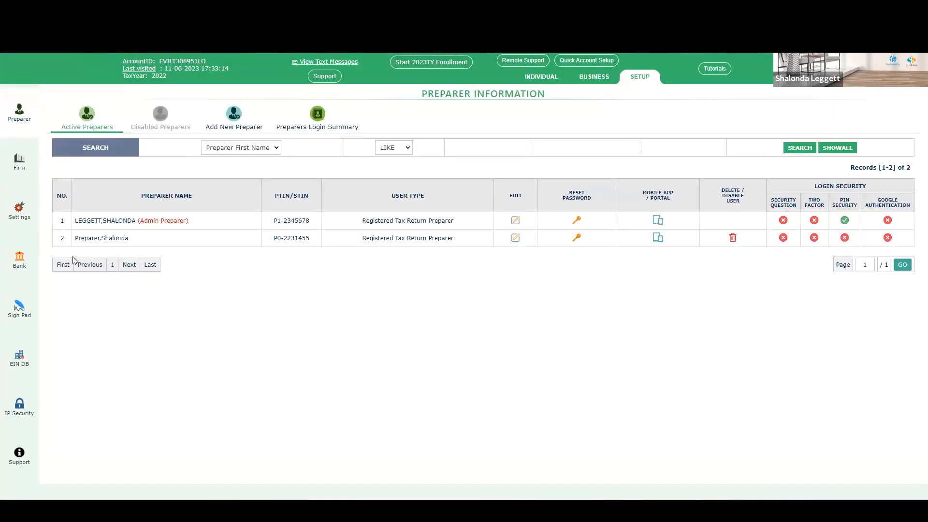
Step: Return to the individual side, dismiss the notifications, and open the Practice Return client's return from the client list
click(551, 80)
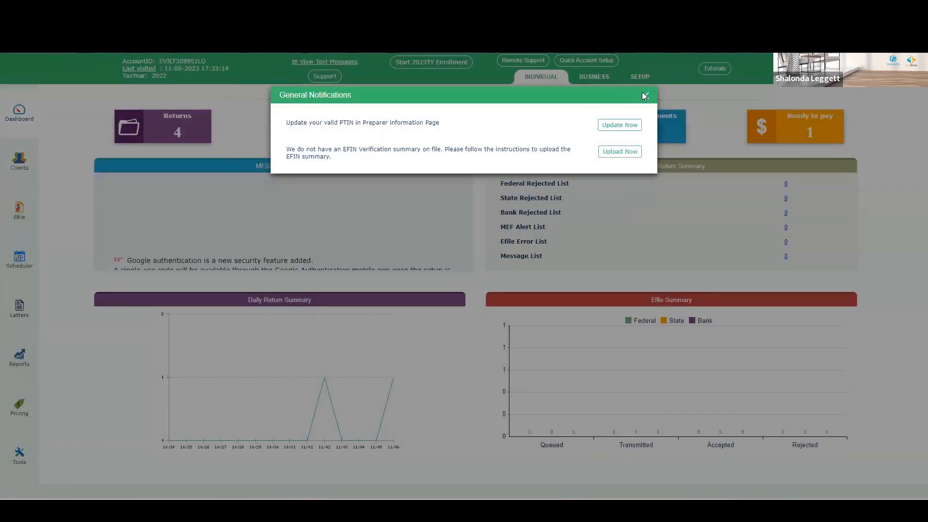
click(642, 92)
click(27, 166)
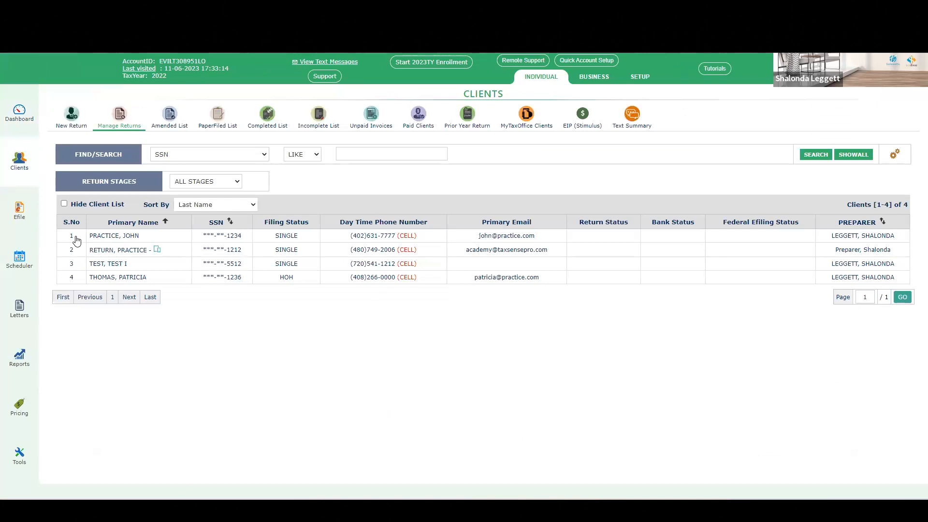
click(92, 254)
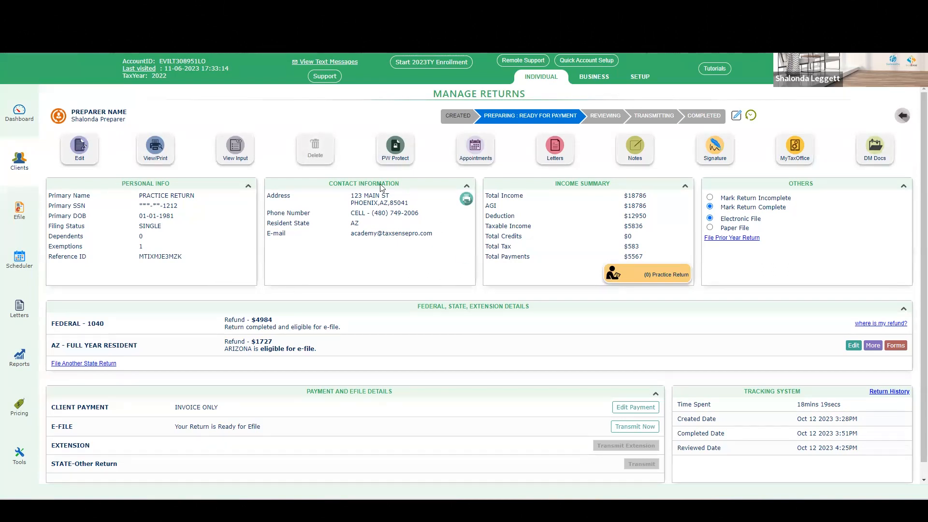
Step: Open MyTaxOffice for the Practice Return client and view the mobile app's registration screen
click(793, 146)
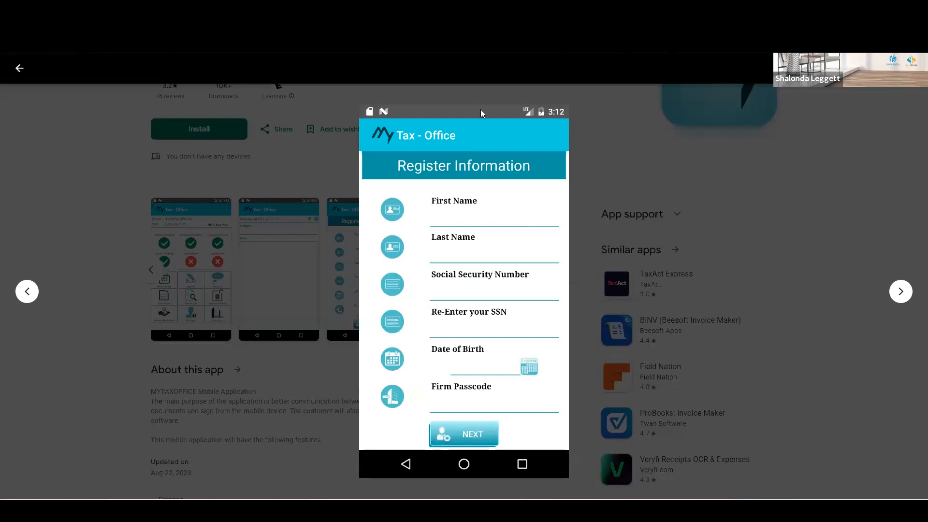
click(20, 69)
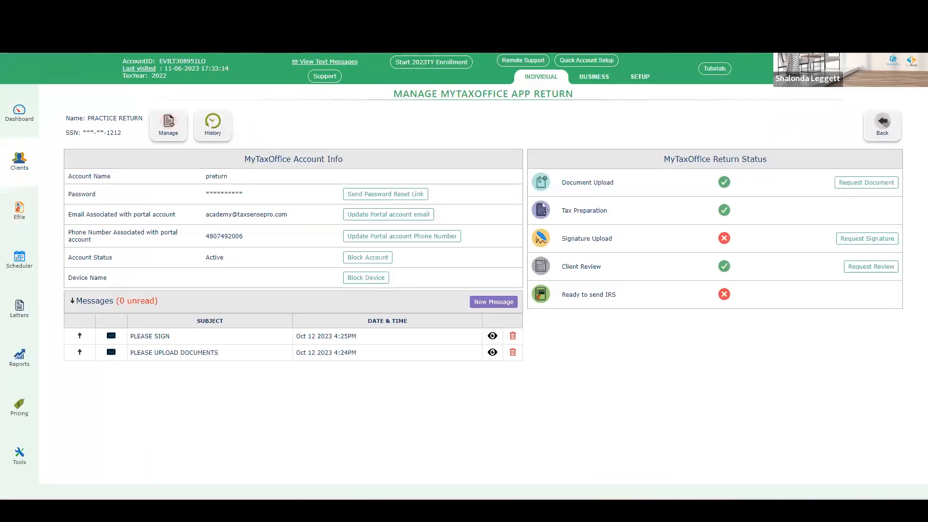
Step: Dismiss the dashboard notifications and open the Head of Household client's return from the client list
click(11, 123)
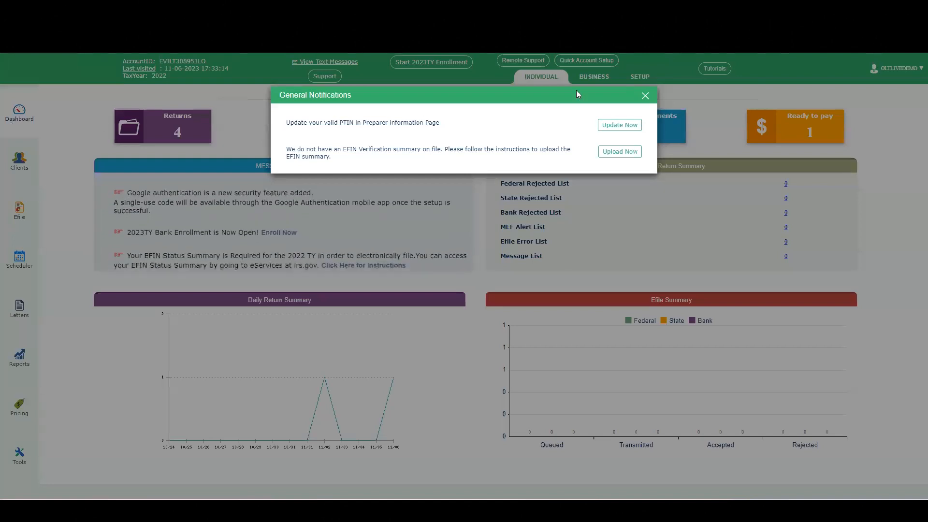
click(646, 95)
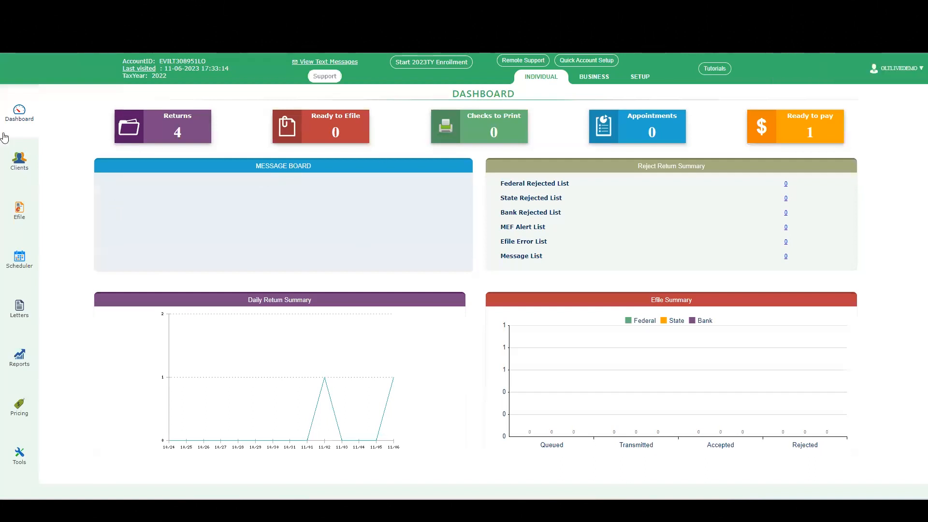
click(24, 463)
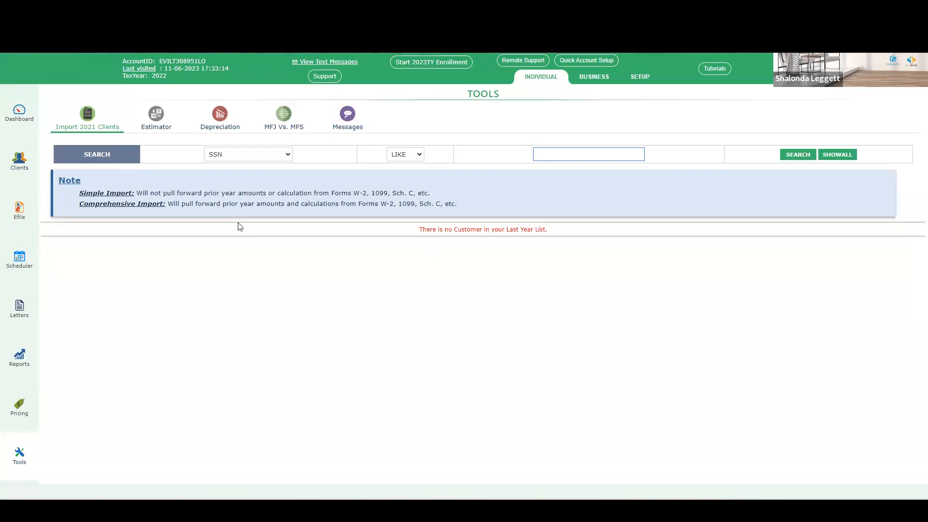
click(24, 173)
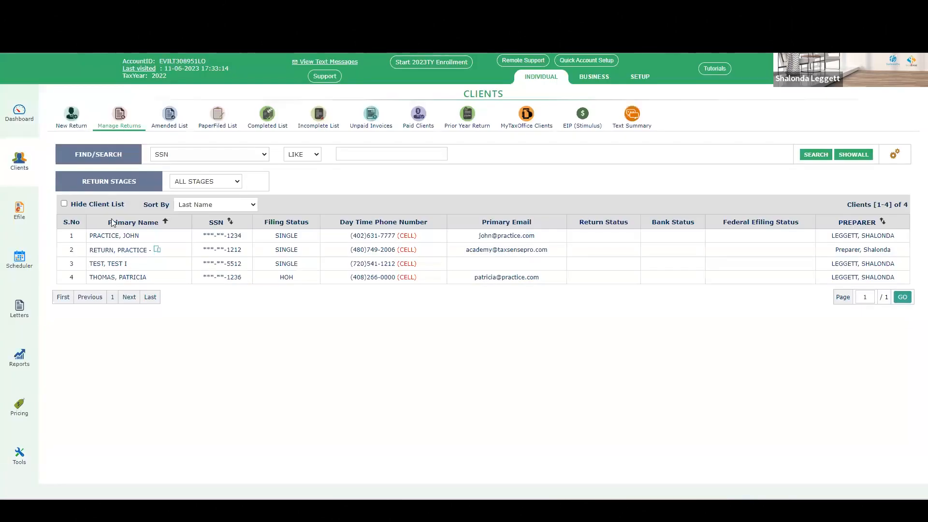
click(122, 279)
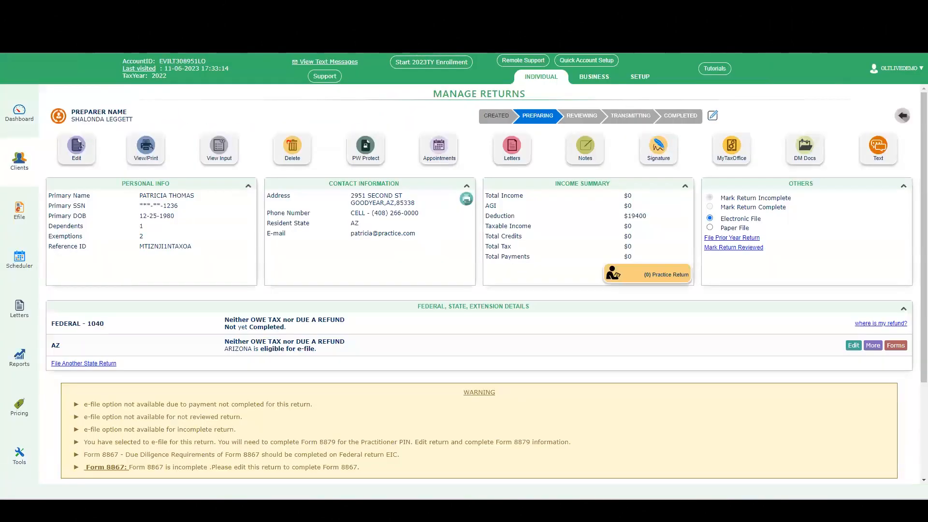
Step: Open MyTaxOffice client account setup with Client Portal – Full Access and continue to the send-link page
click(724, 160)
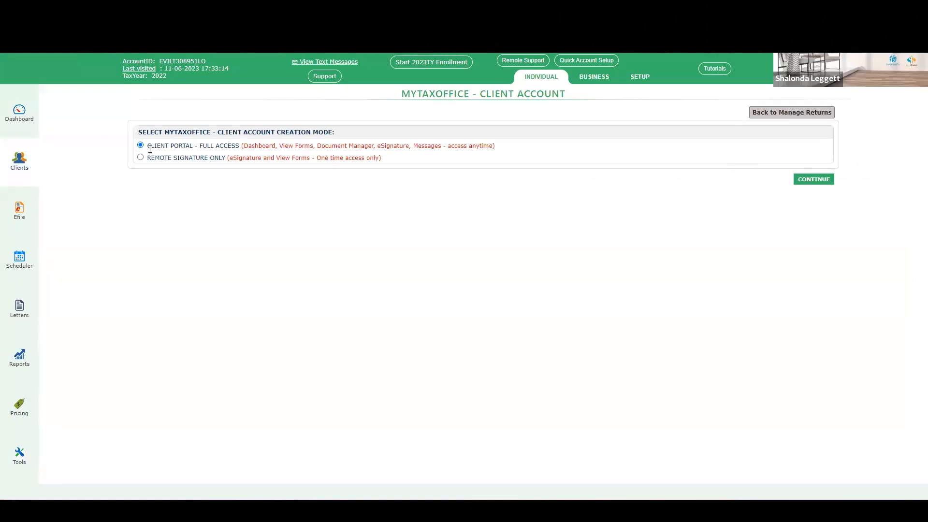
click(814, 182)
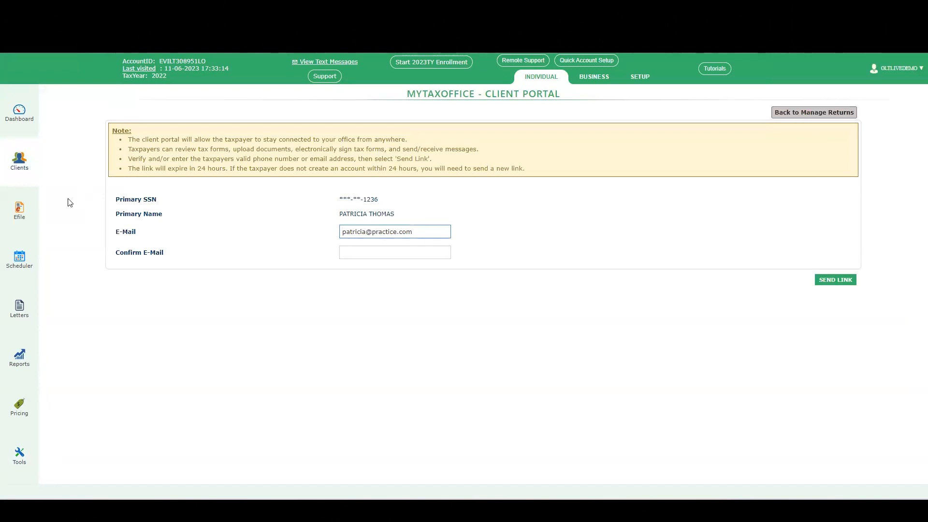
Step: Open the Tools Estimator and start a new Return Quick Estimator, reviewing its customer, dependent and income fields
click(20, 467)
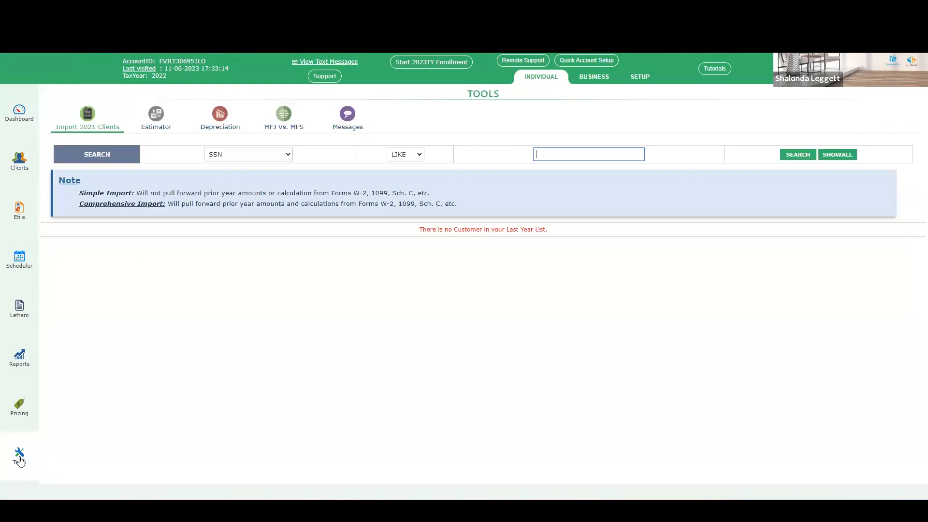
click(164, 126)
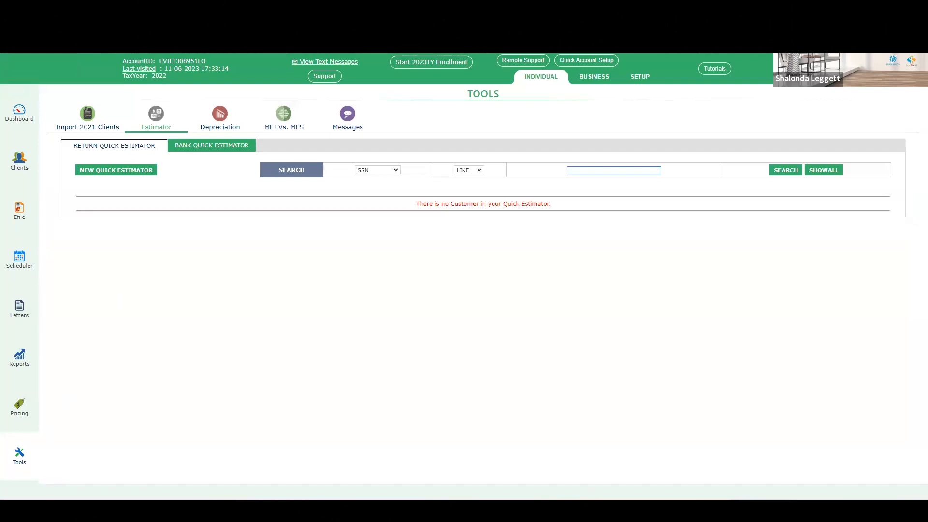
click(13, 456)
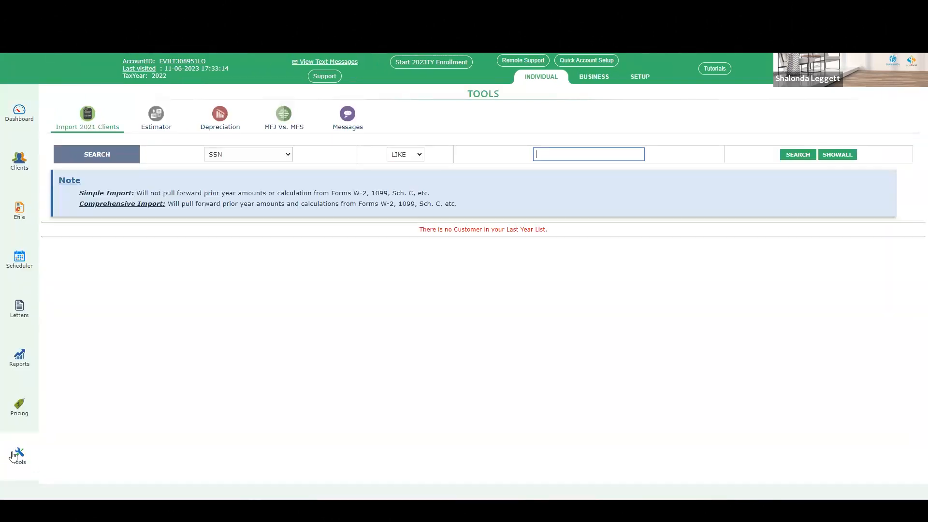
click(154, 120)
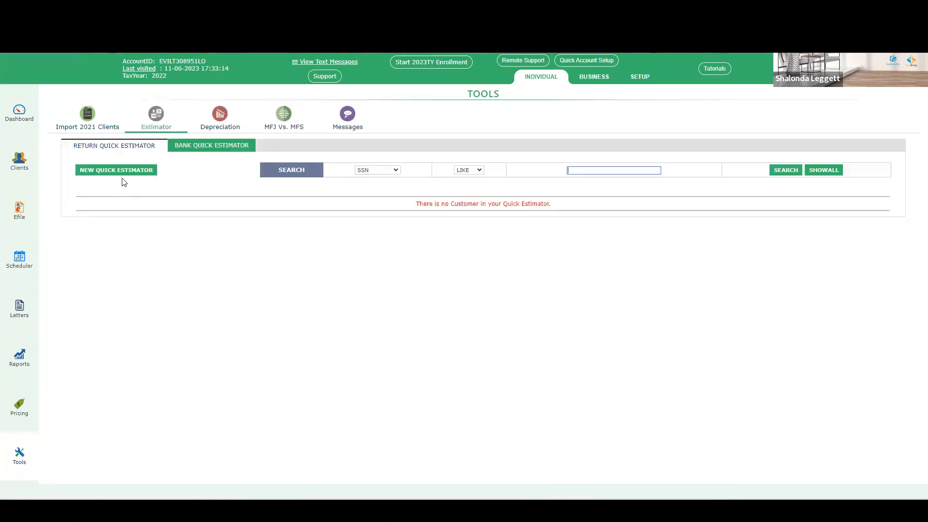
click(104, 174)
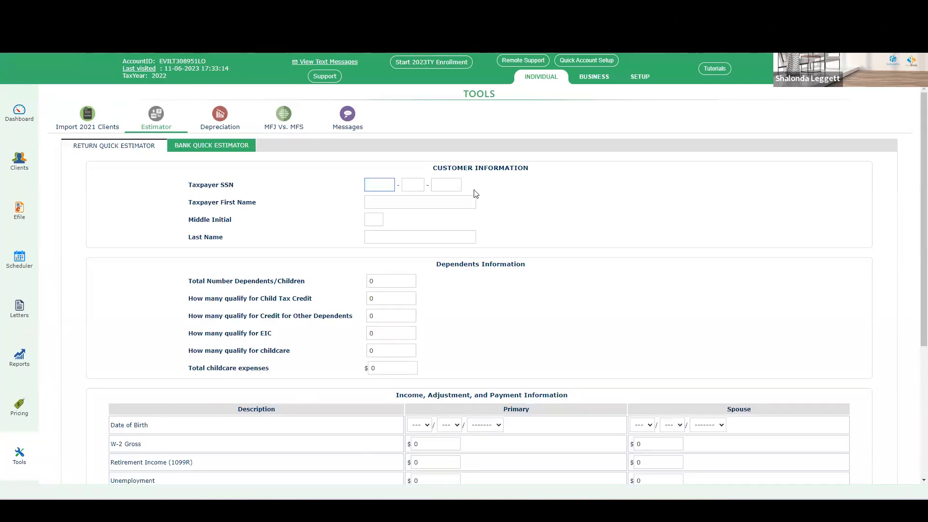
scroll(584, 364, down, 2)
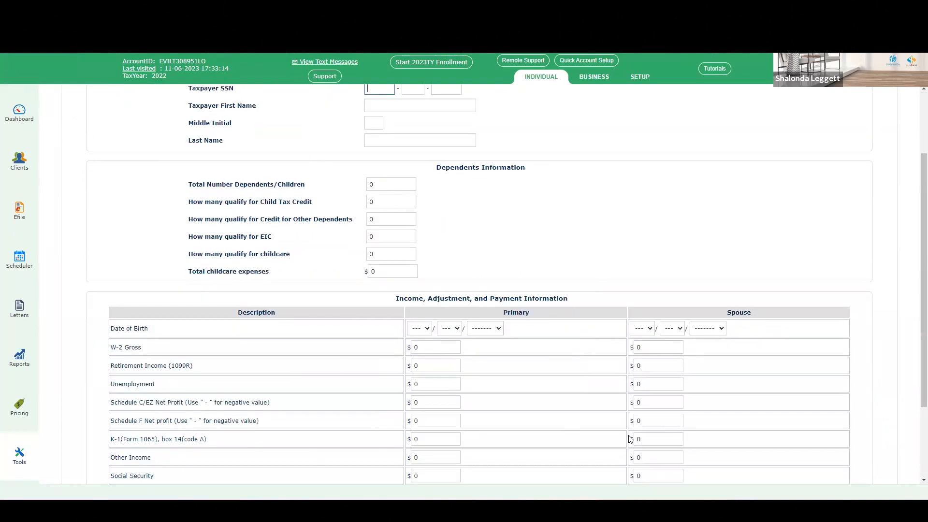
scroll(582, 315, down, 2)
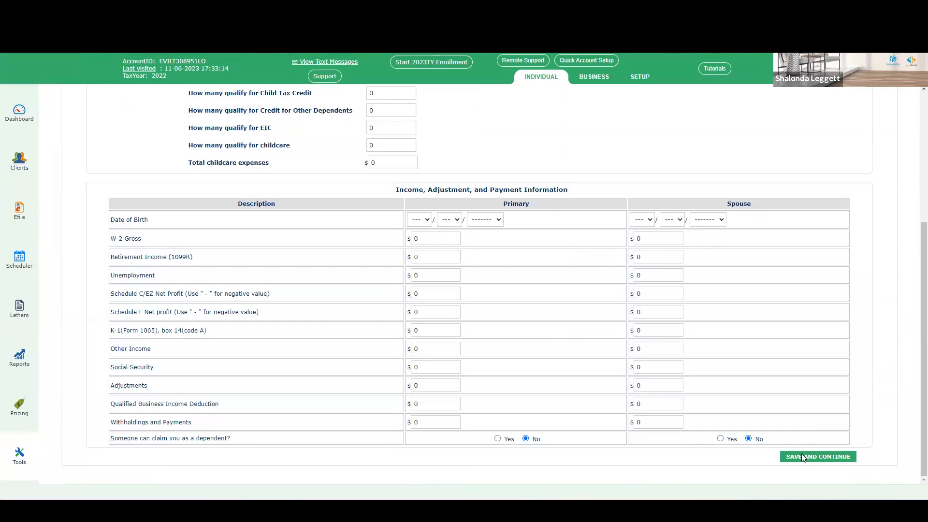
scroll(802, 453, up, 4)
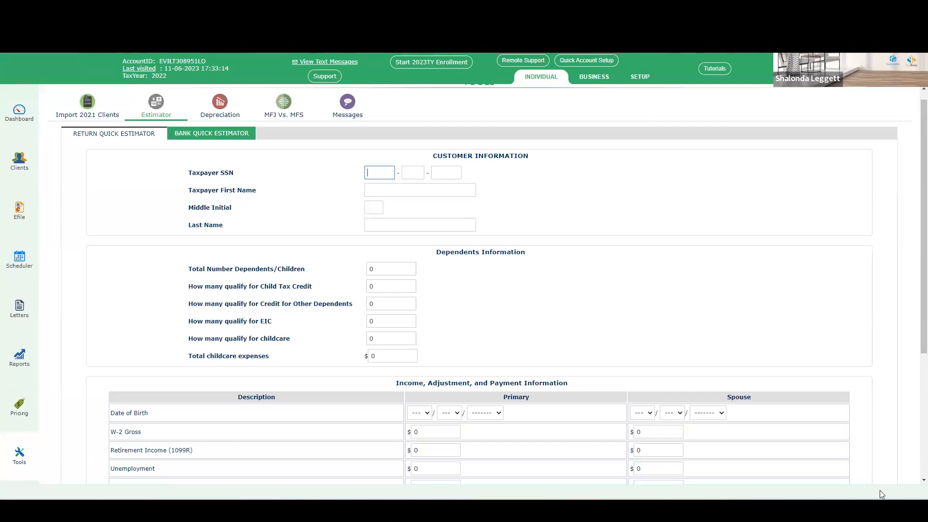
scroll(497, 226, up, 1)
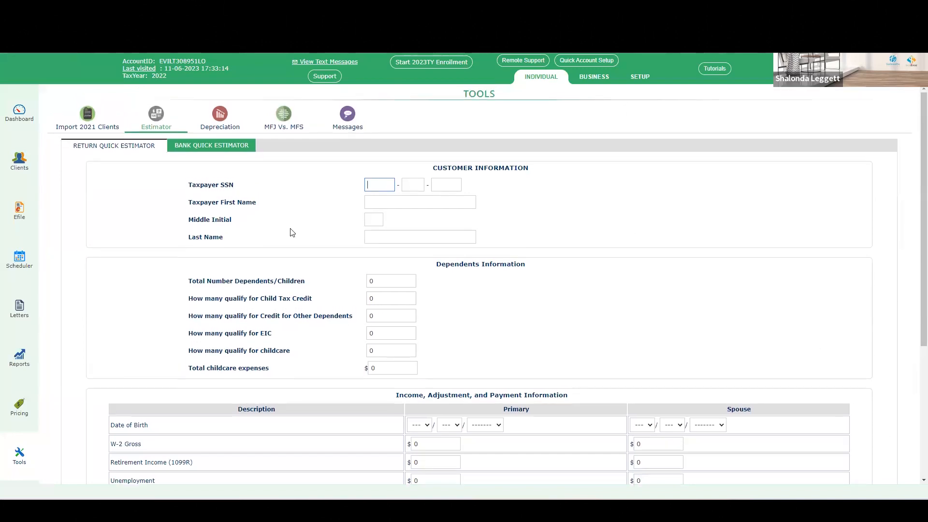
Step: Dismiss the dashboard notifications, reopen a new Return Quick Estimator form, and go back to the estimator list
click(19, 126)
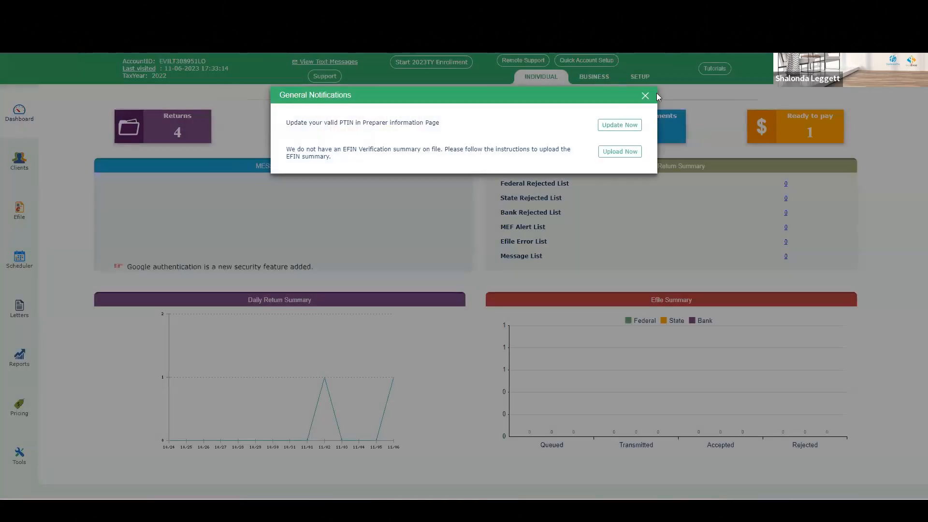
click(646, 97)
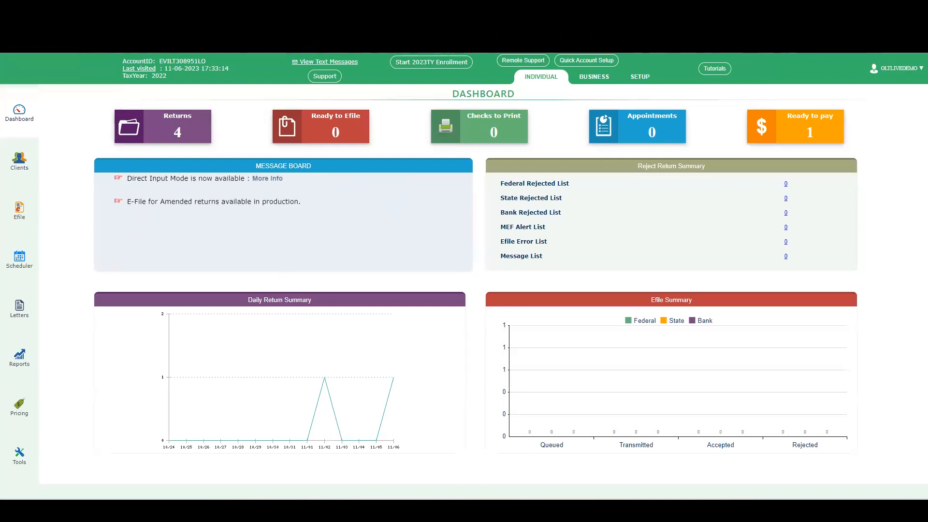
click(19, 463)
click(173, 129)
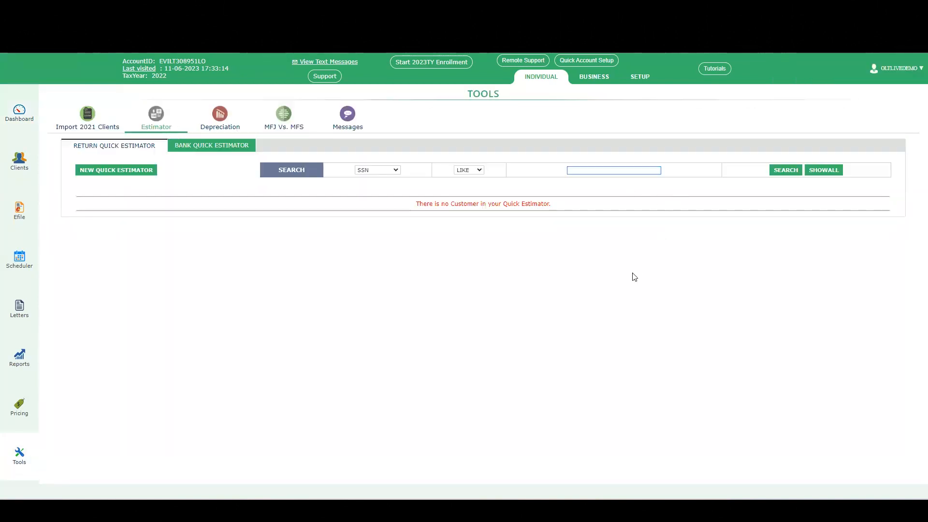
click(112, 173)
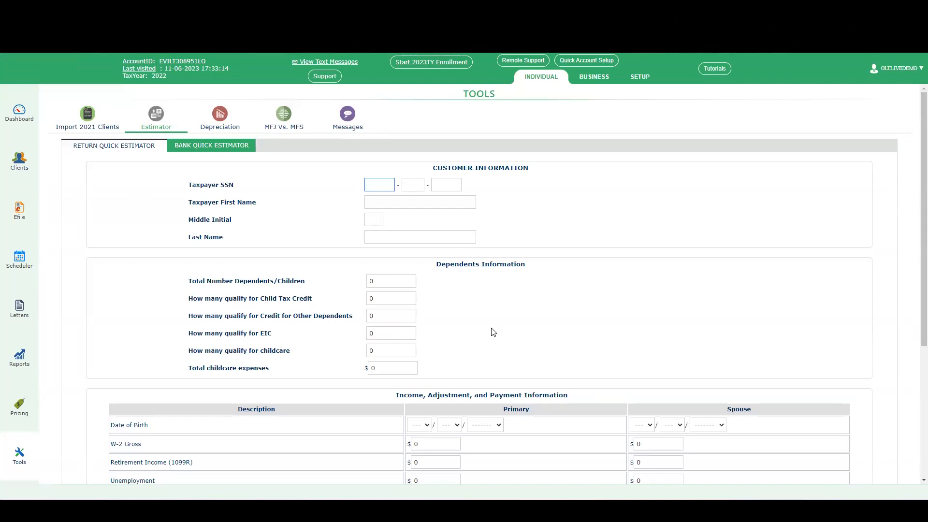
scroll(409, 264, down, 1)
scroll(392, 281, up, 1)
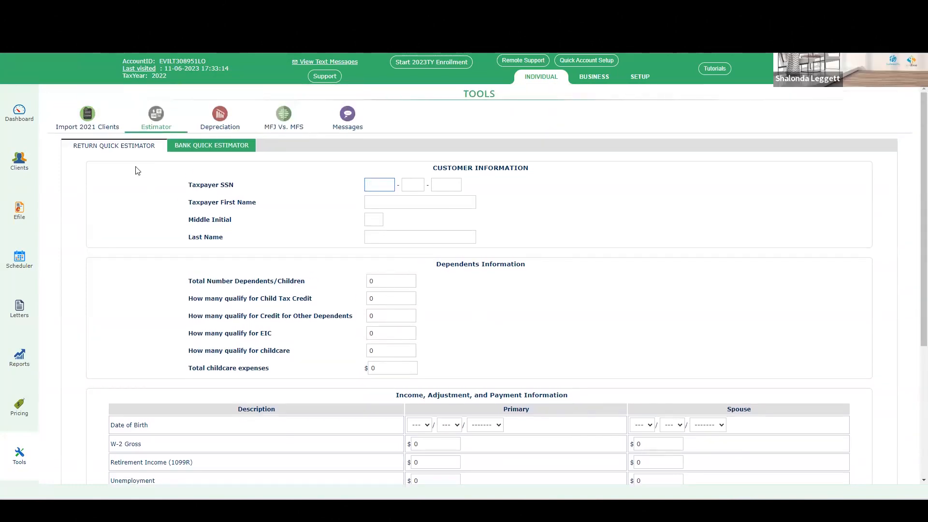
click(168, 124)
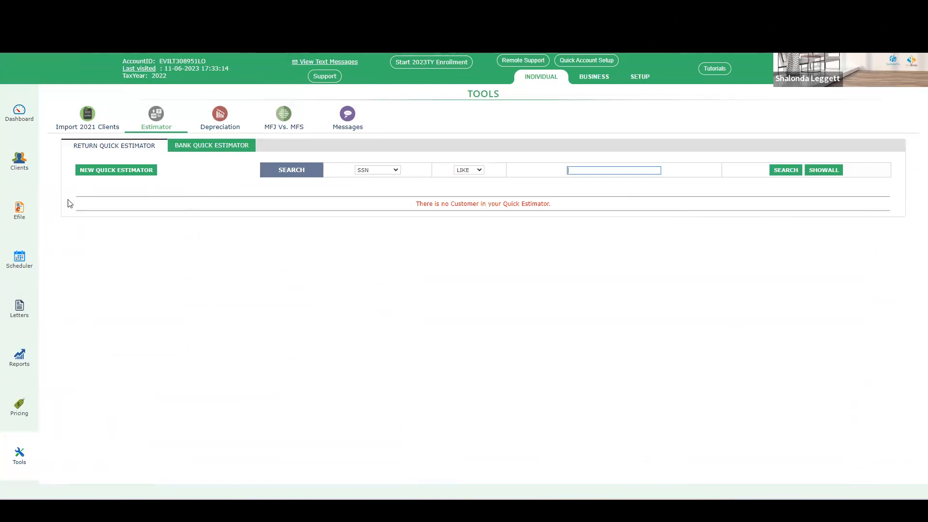
Step: Return to the dashboard through the client list and dismiss the notifications
click(17, 167)
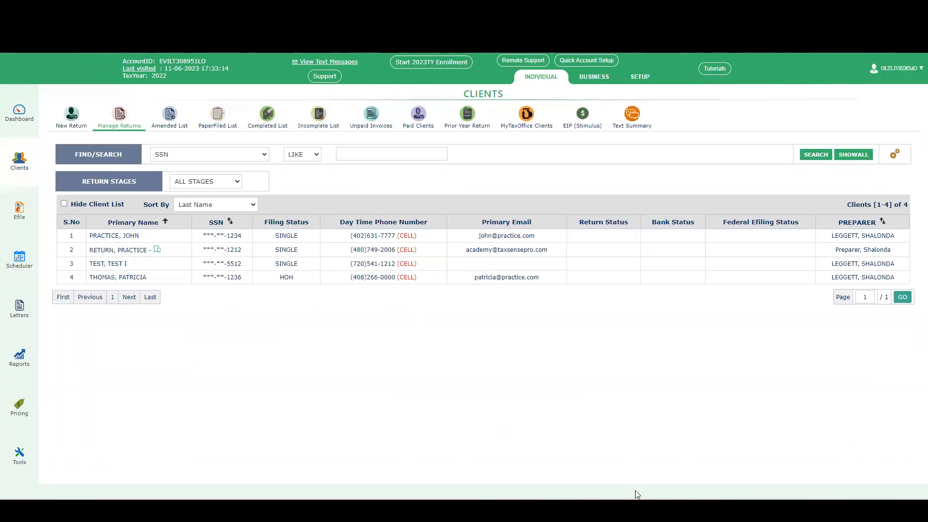
click(14, 121)
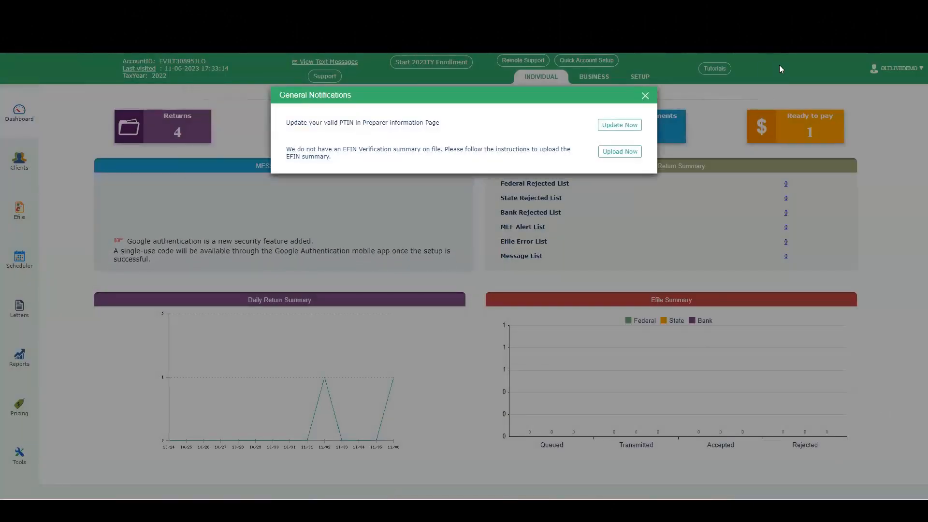
click(646, 95)
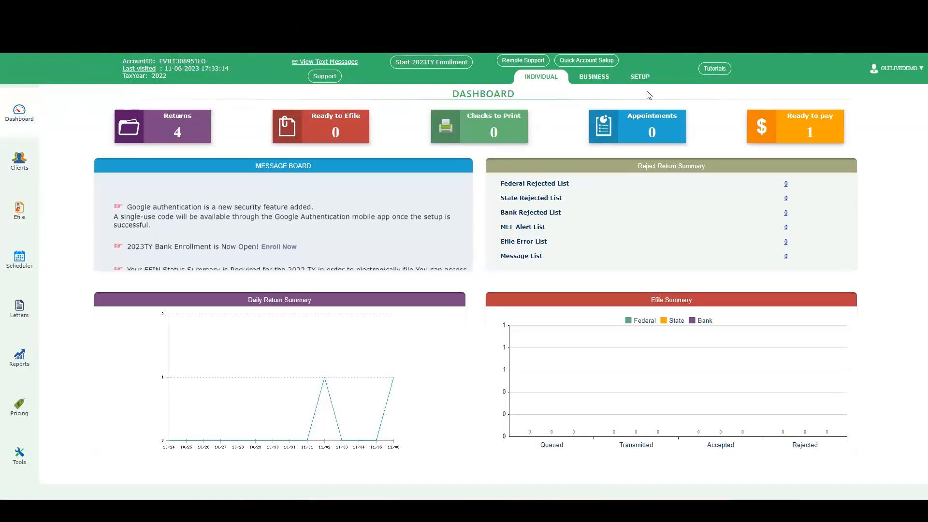
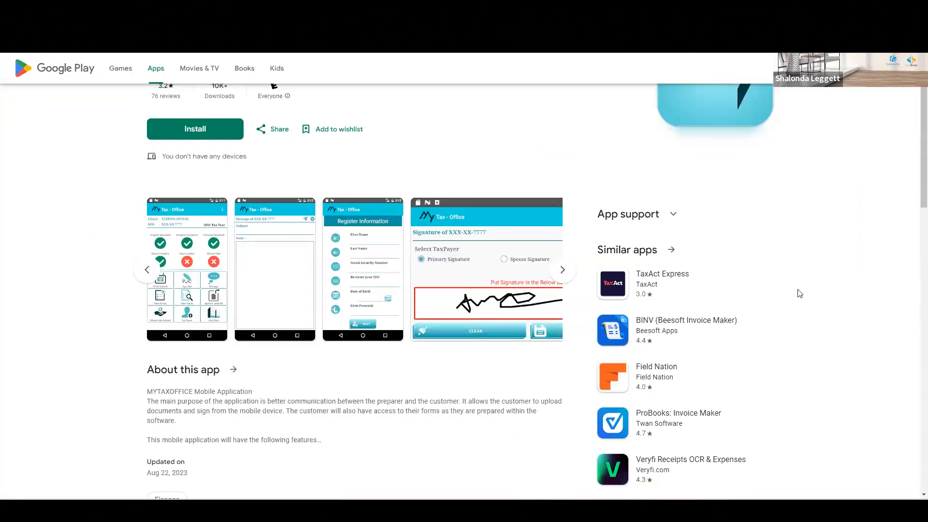
Step: Switch from the My Tax Office app store listing back to the tax software and open the second preparer's mobile app passcode page
scroll(800, 294, up, 2)
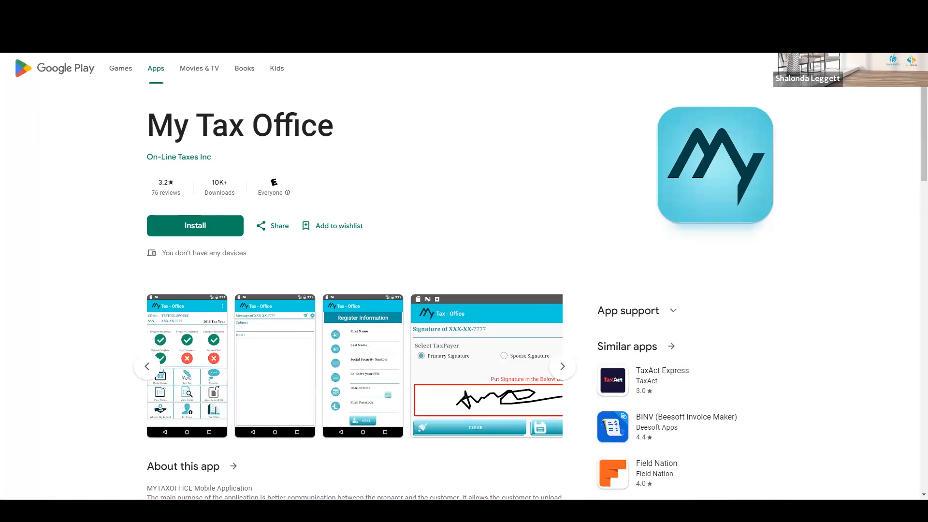
key(ctrl+Tab)
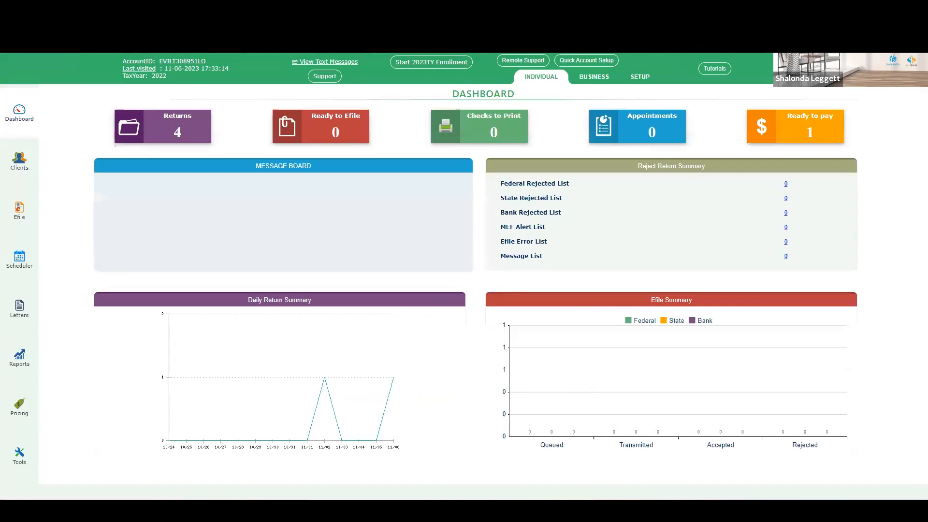
click(640, 76)
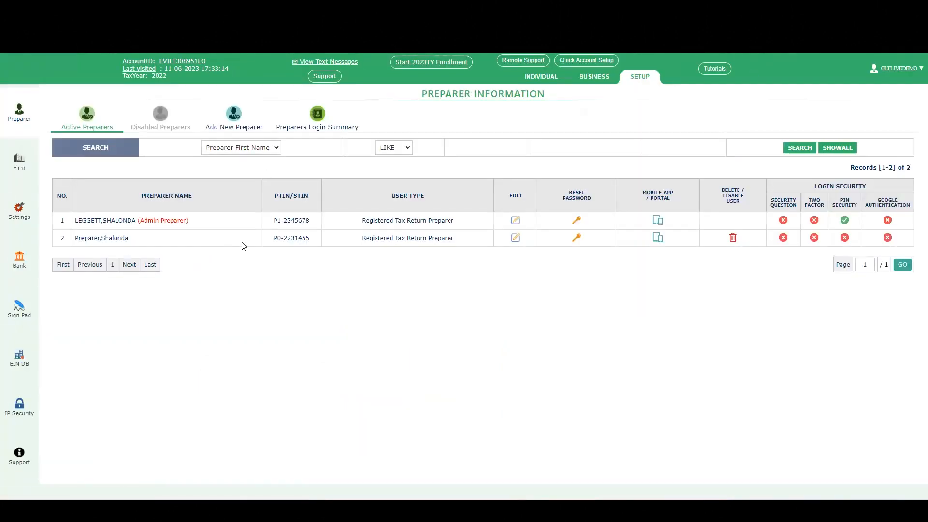
click(658, 237)
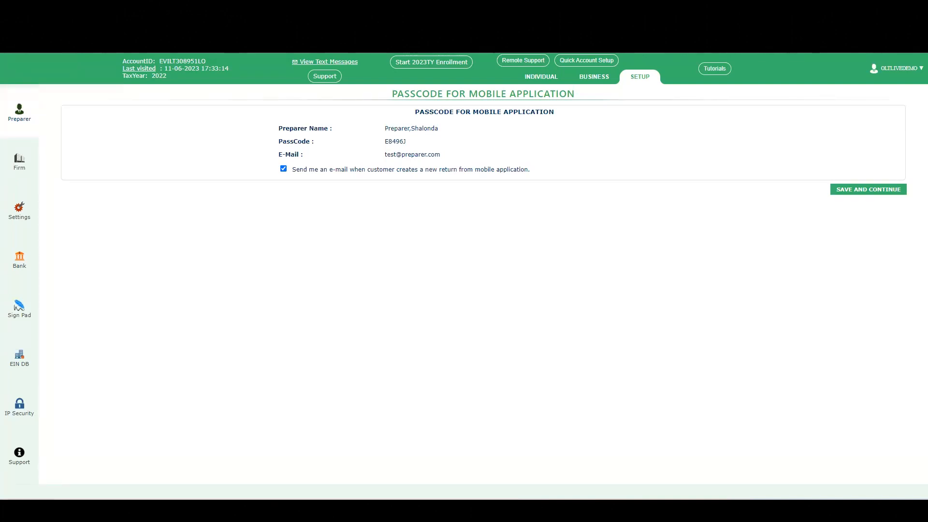
Step: Go back to the individual dashboard and close the general notifications popup
click(547, 81)
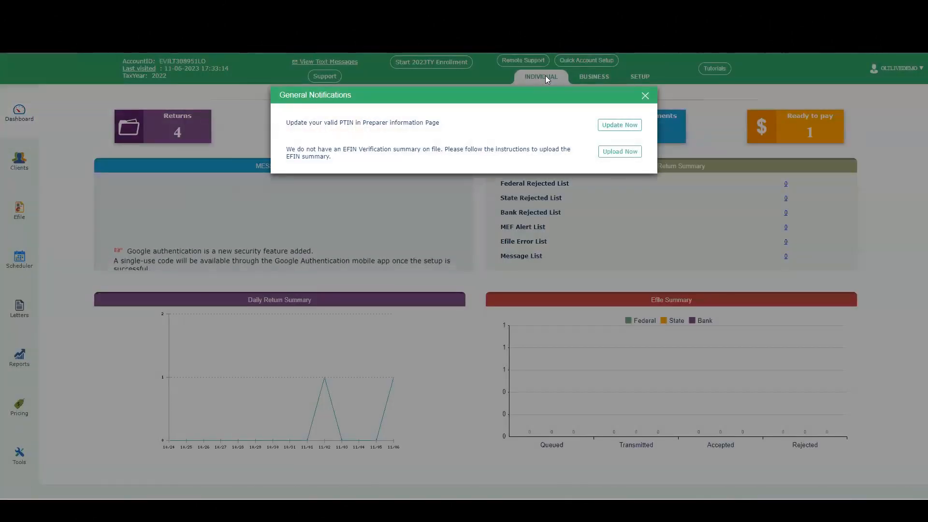
click(645, 96)
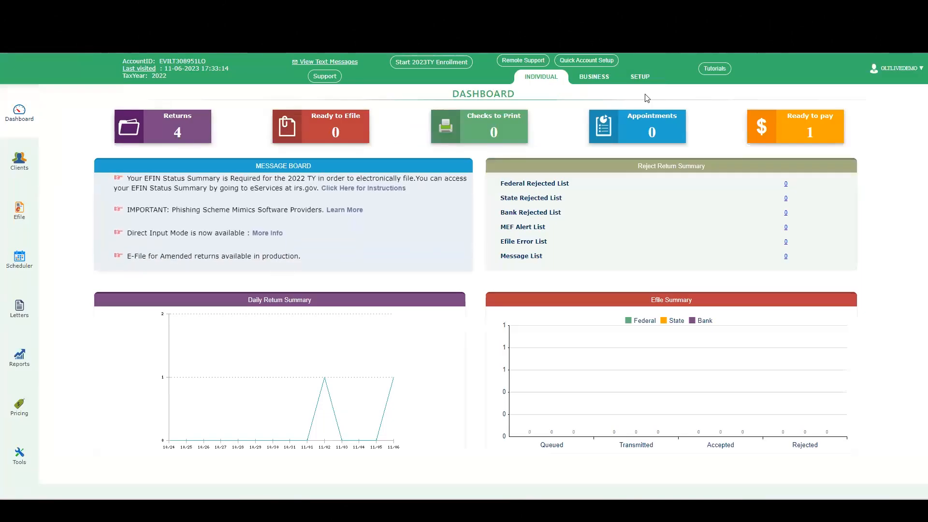